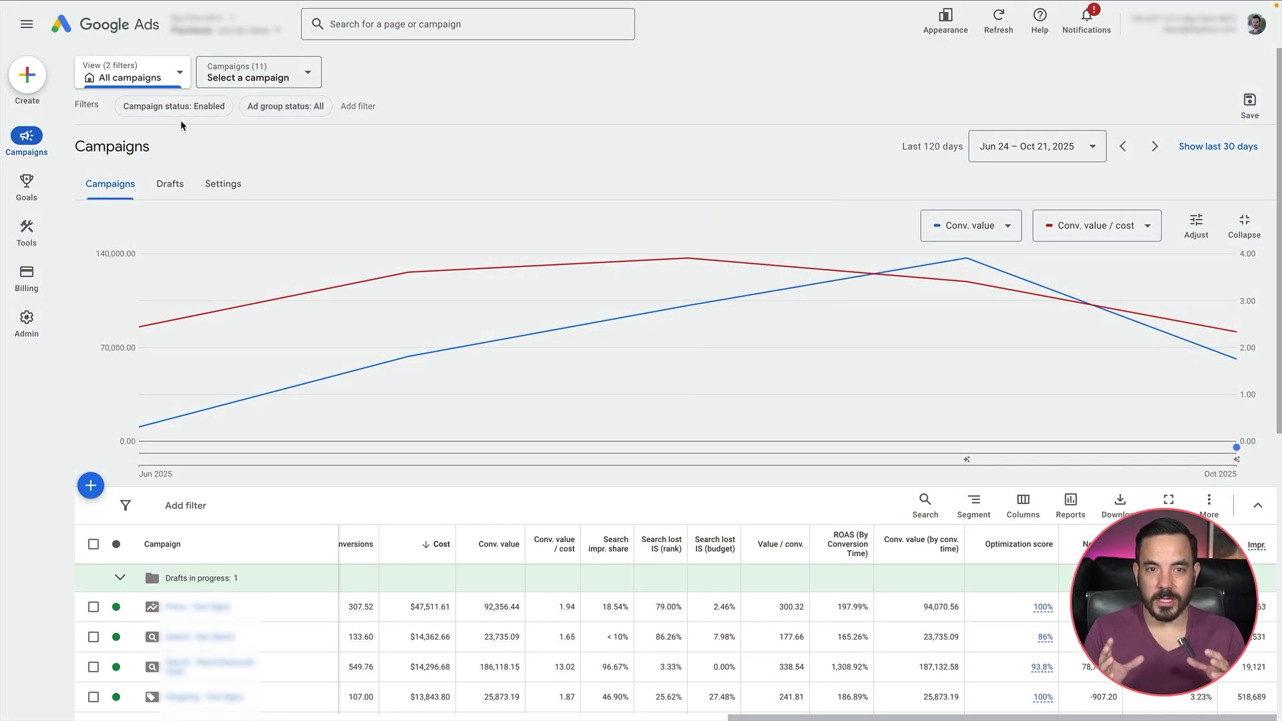
- Switch the campaigns overview to the saved 'Search campaigns' view and scroll down the table
{"action": "left_click", "coordinate": [133, 73]}
{"action": "left_click", "coordinate": [180, 202]}
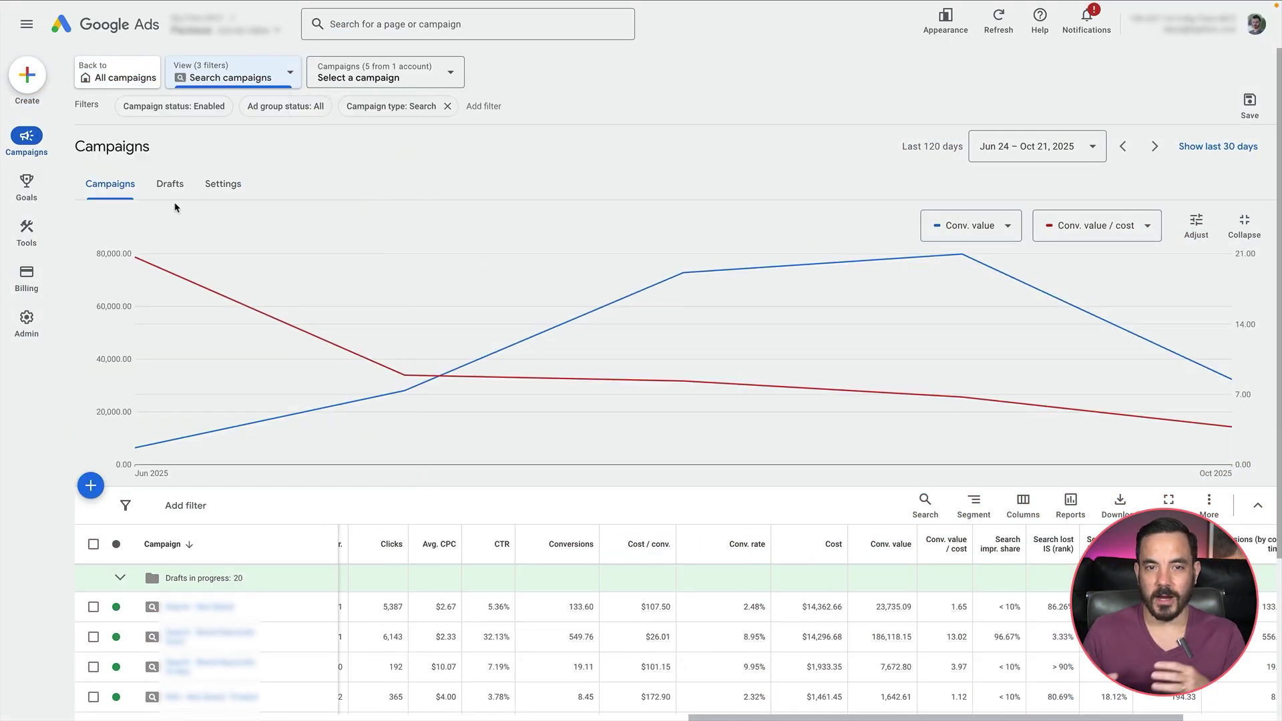
{"action": "mouse_move", "coordinate": [883, 340]}
{"action": "scroll", "coordinate": [858, 553], "scroll_direction": "down", "scroll_amount": 3}
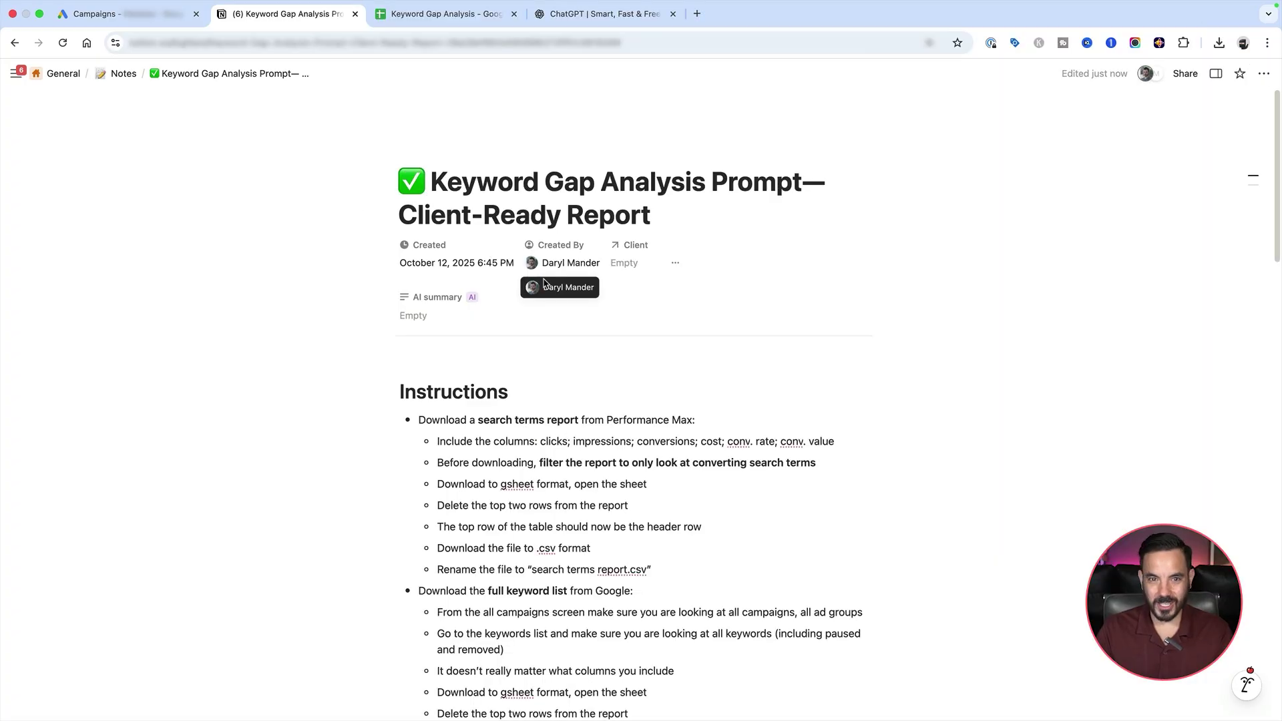
- Scroll down through the Notion Instructions and Prompt sections of the Keyword Gap Analysis page
{"action": "scroll", "coordinate": [565, 365], "scroll_direction": "down", "scroll_amount": 2}
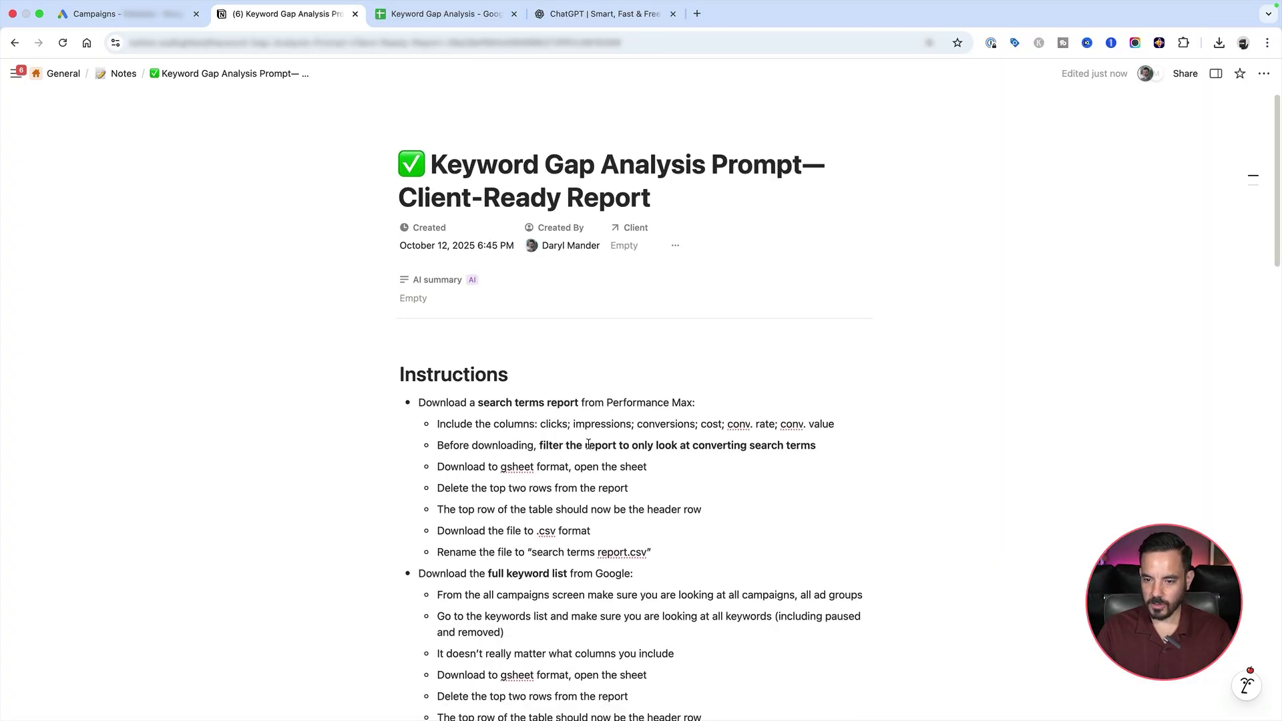
{"action": "double_click", "coordinate": [477, 351]}
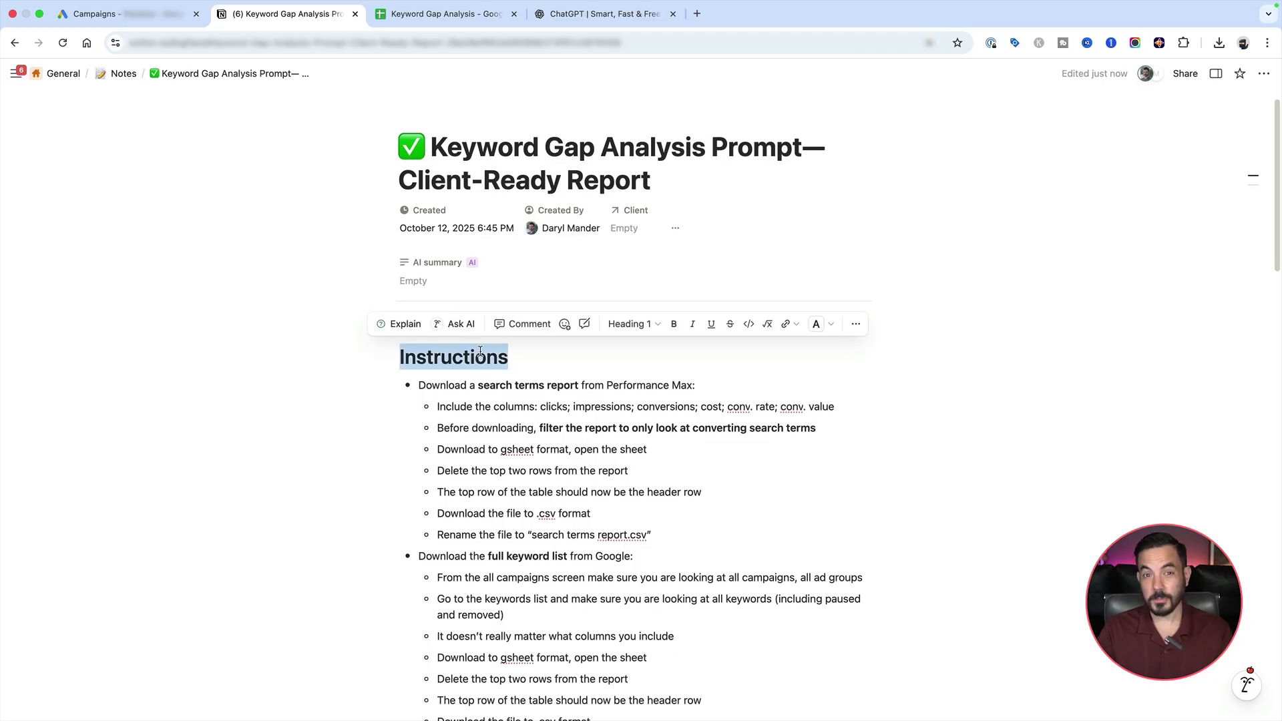
{"action": "left_click", "coordinate": [502, 374]}
{"action": "scroll", "coordinate": [502, 374], "scroll_direction": "down", "scroll_amount": 4}
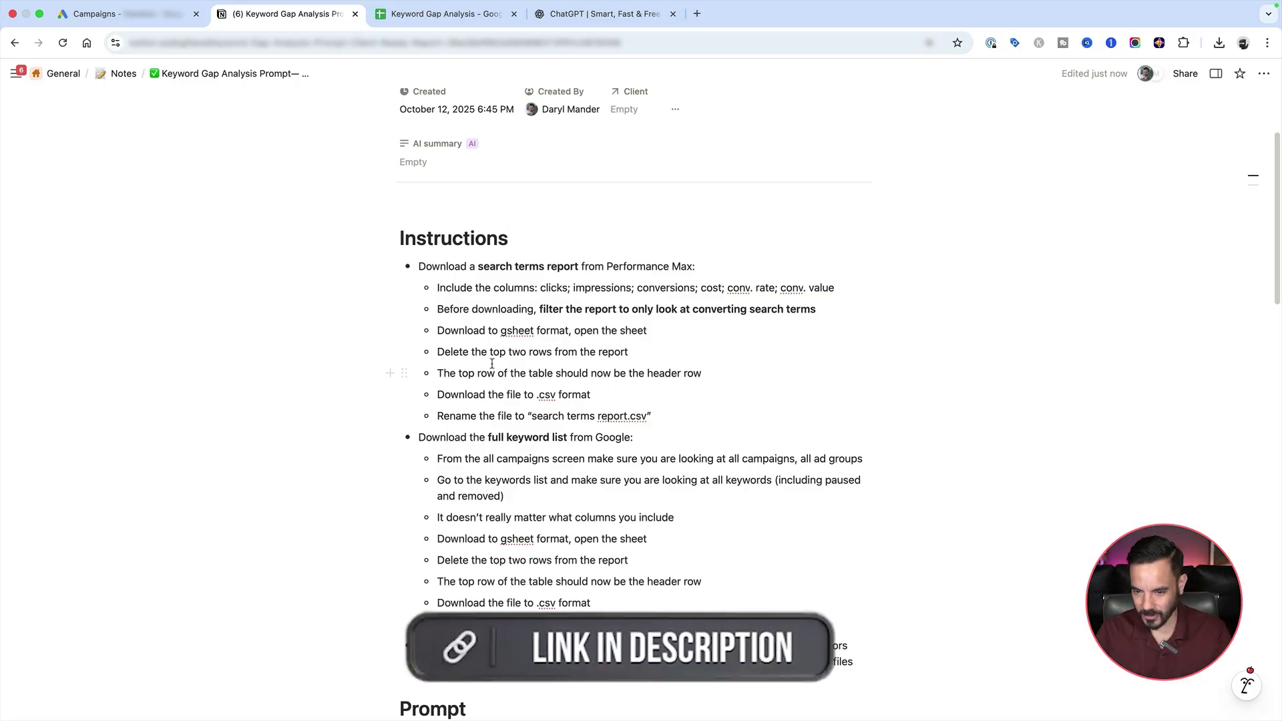
{"action": "scroll", "coordinate": [500, 361], "scroll_direction": "down", "scroll_amount": 1}
{"action": "scroll", "coordinate": [520, 316], "scroll_direction": "down", "scroll_amount": 2}
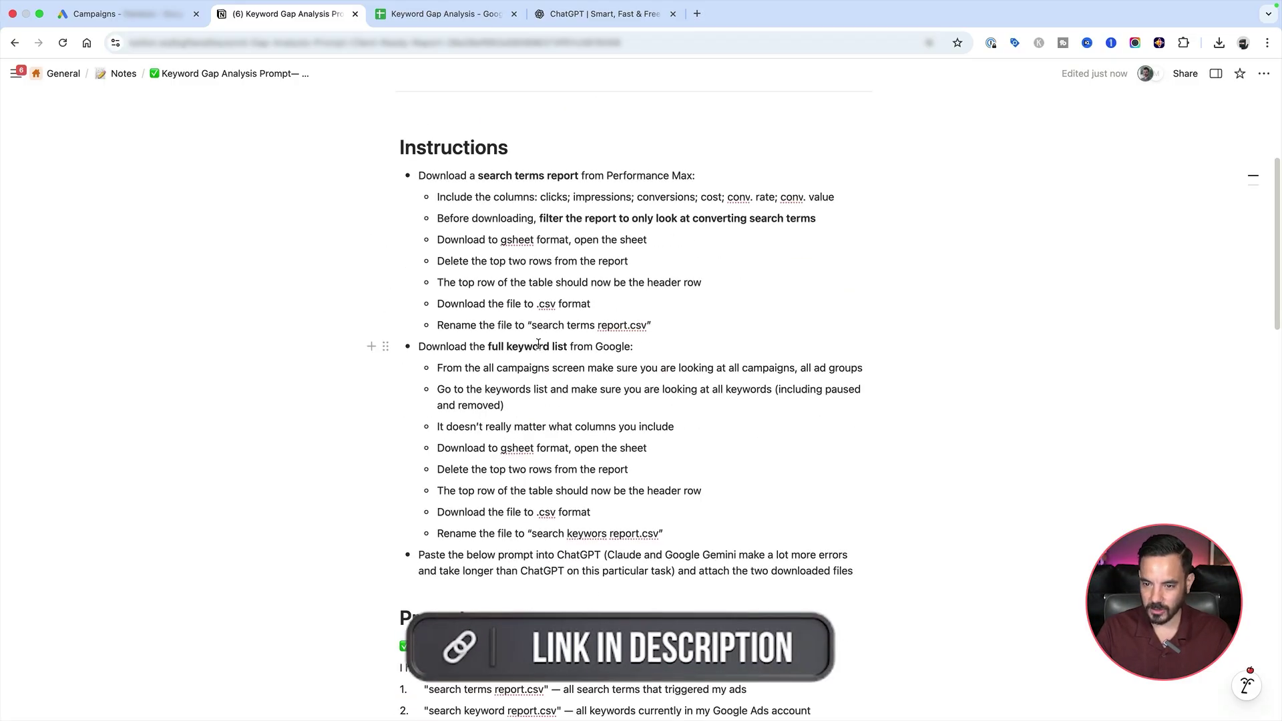
{"action": "scroll", "coordinate": [538, 344], "scroll_direction": "down", "scroll_amount": 1}
- Scroll back up, highlight the search terms report download step, then return to Google Ads
{"action": "scroll", "coordinate": [508, 280], "scroll_direction": "up", "scroll_amount": 2}
{"action": "scroll", "coordinate": [477, 225], "scroll_direction": "down", "scroll_amount": 15}
{"action": "scroll", "coordinate": [395, 295], "scroll_direction": "up", "scroll_amount": 6}
{"action": "scroll", "coordinate": [395, 296], "scroll_direction": "up", "scroll_amount": 8}
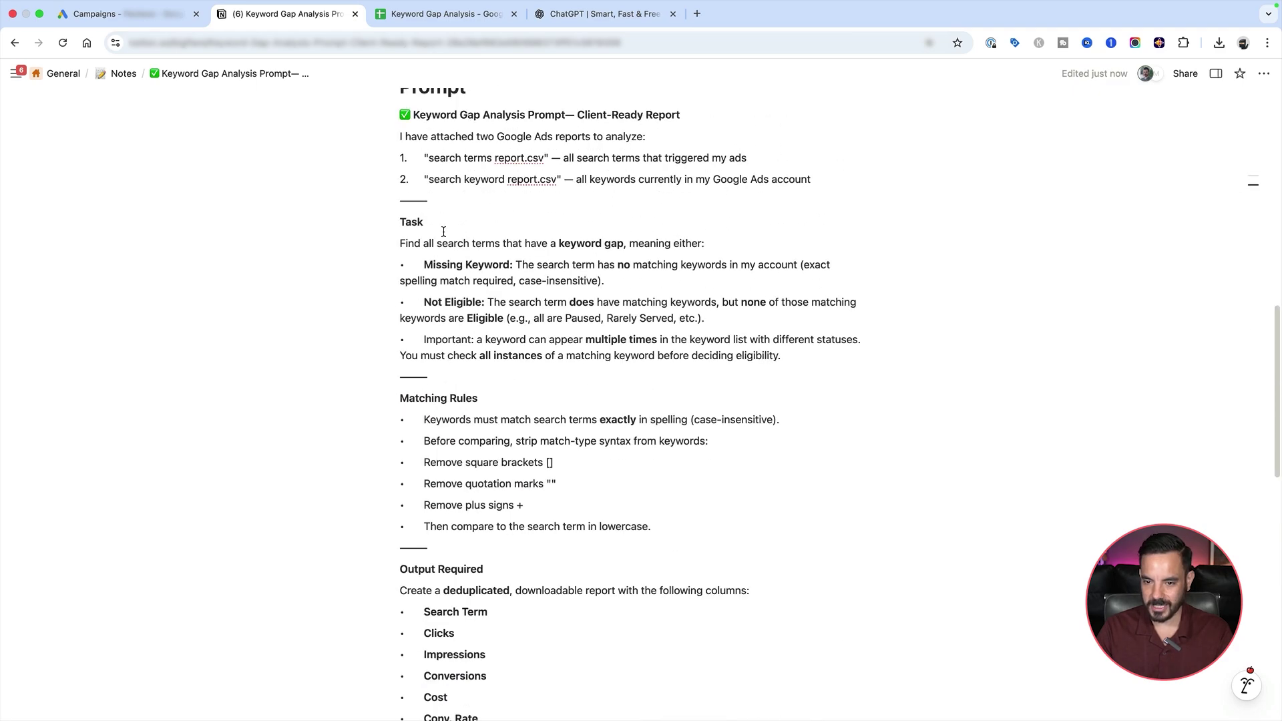
{"action": "scroll", "coordinate": [454, 268], "scroll_direction": "up", "scroll_amount": 1}
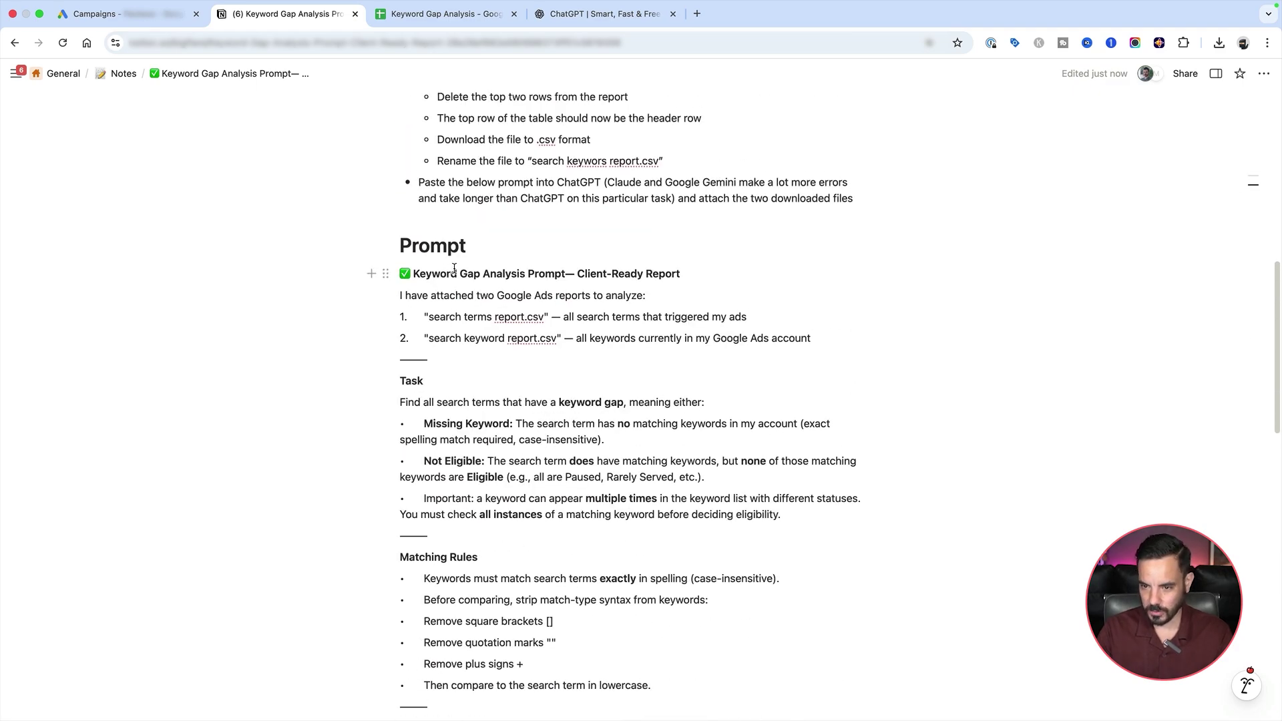
{"action": "scroll", "coordinate": [460, 258], "scroll_direction": "up", "scroll_amount": 8}
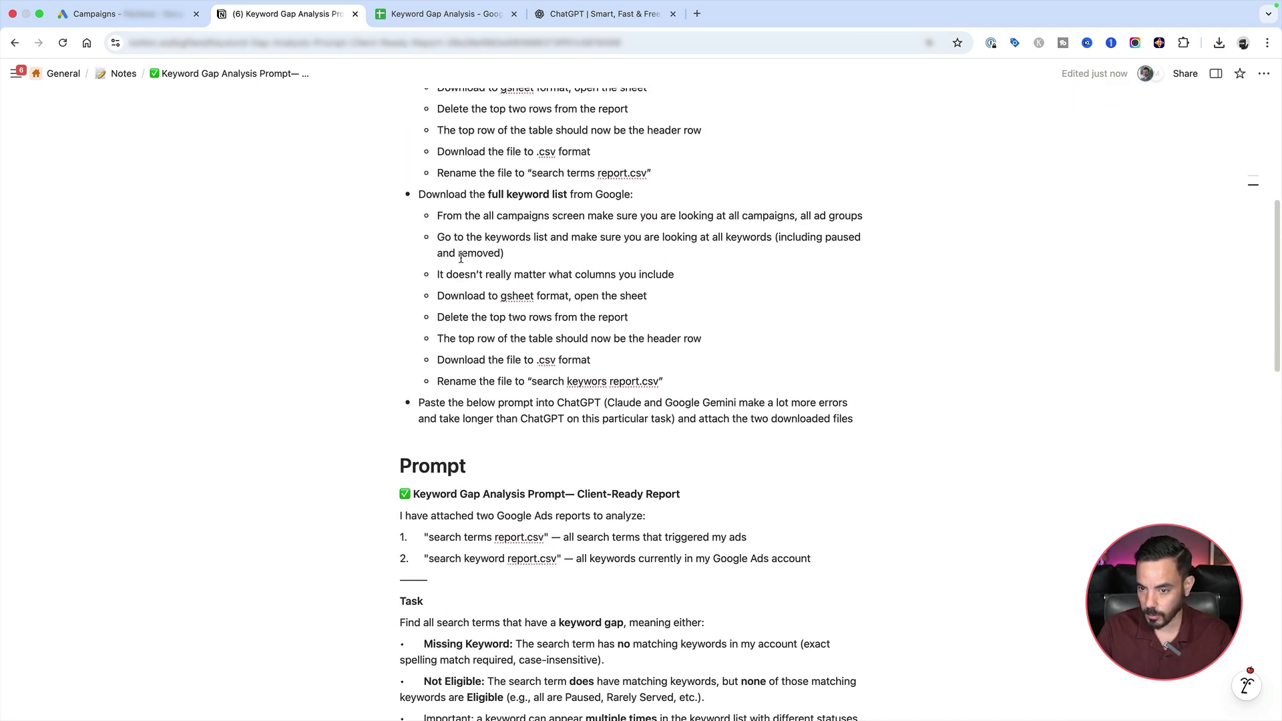
{"action": "scroll", "coordinate": [461, 258], "scroll_direction": "up", "scroll_amount": 1}
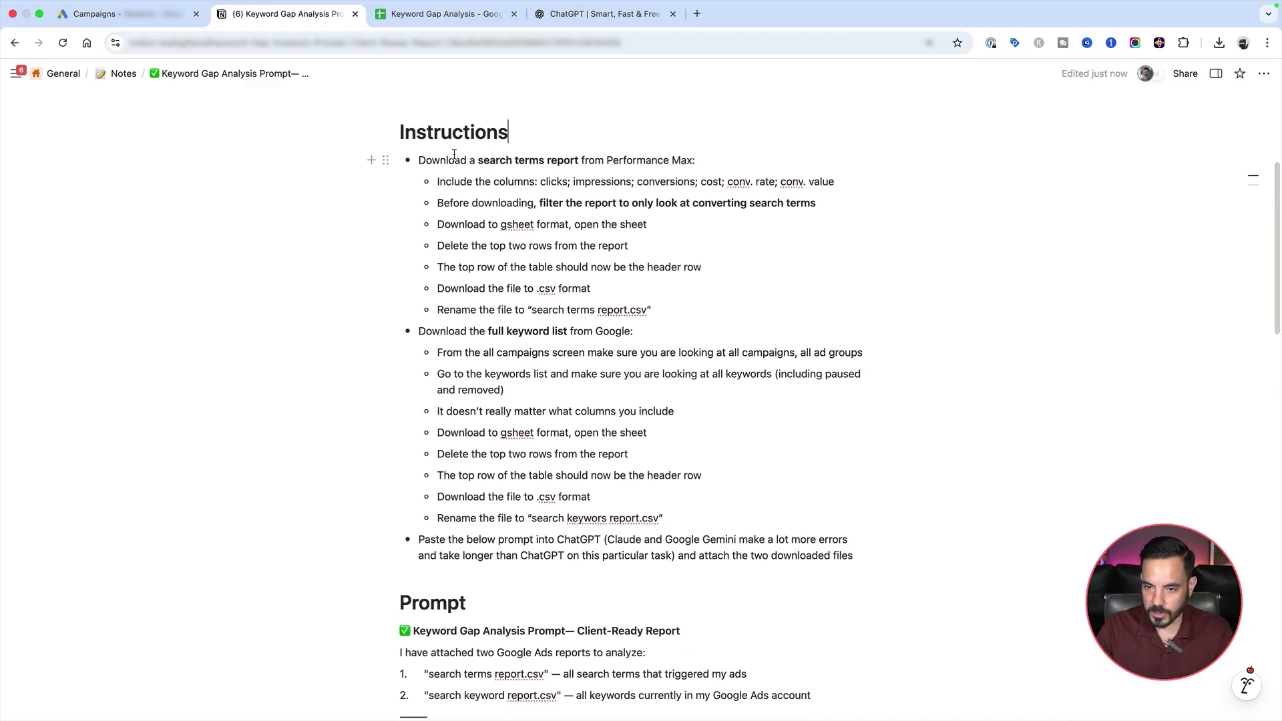
{"action": "left_click_drag", "start_coordinate": [424, 158], "coordinate": [707, 163]}
{"action": "left_click", "coordinate": [124, 14]}
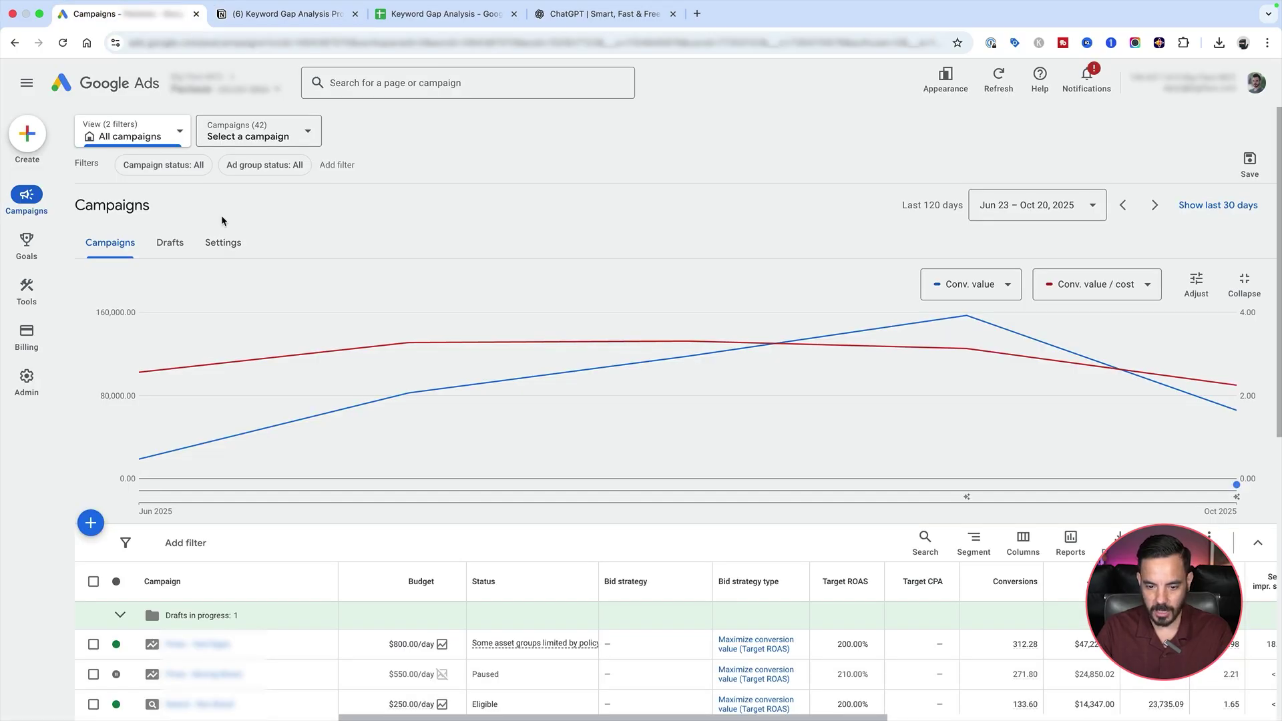
- Open the Performance Max campaign's Search terms report under Insights and reports, hiding the side navigation
{"action": "scroll", "coordinate": [222, 227], "scroll_direction": "down", "scroll_amount": 2}
{"action": "left_click", "coordinate": [195, 557]}
{"action": "left_click", "coordinate": [25, 84]}
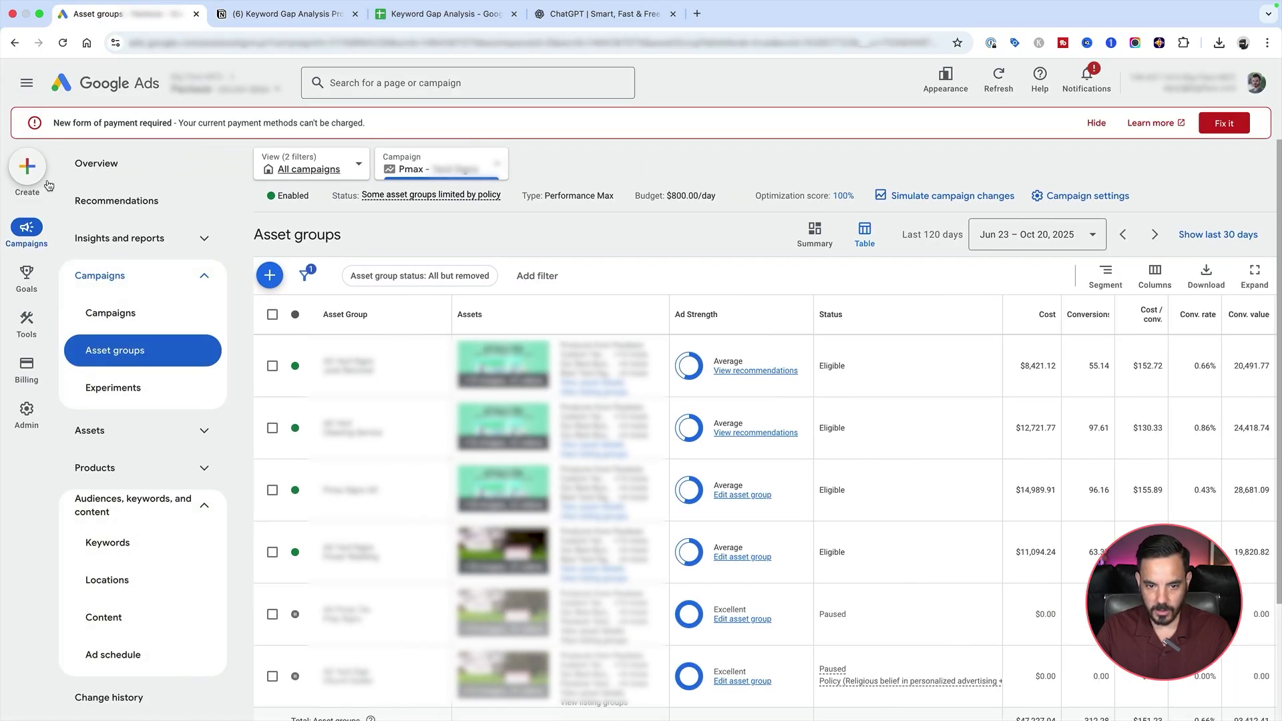
{"action": "left_click", "coordinate": [188, 276]}
{"action": "left_click", "coordinate": [179, 244]}
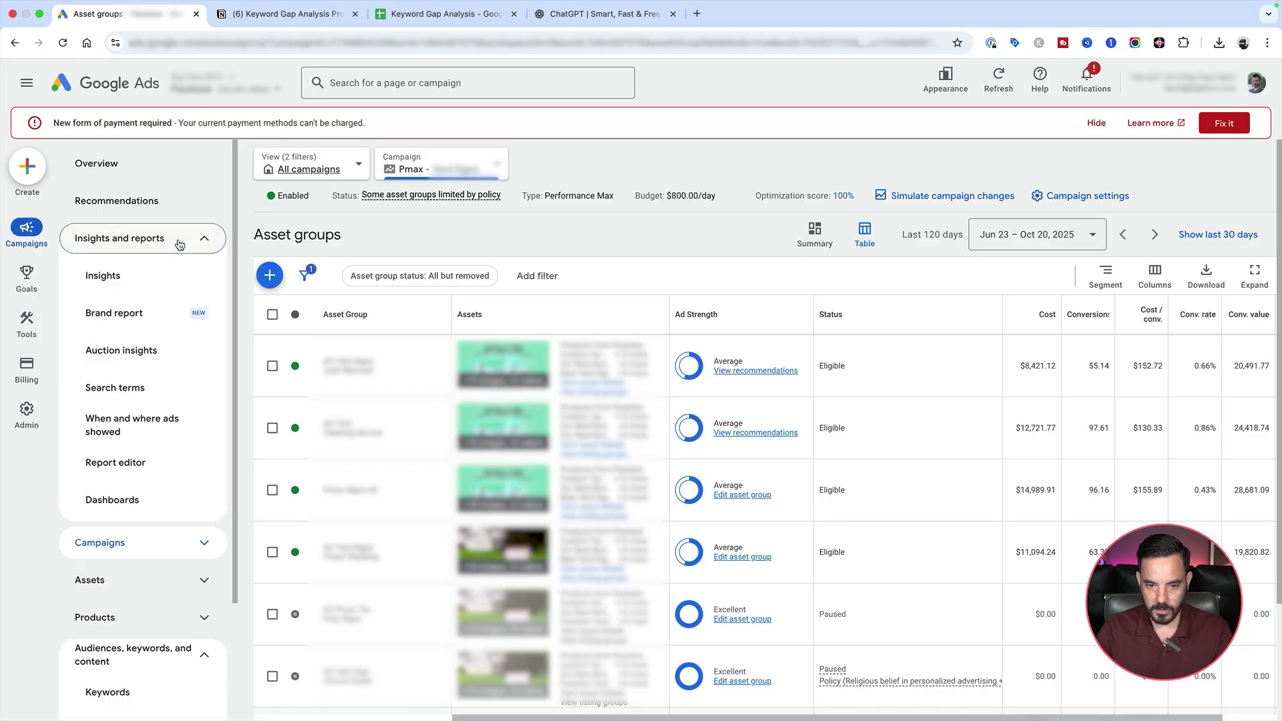
{"action": "left_click", "coordinate": [164, 386]}
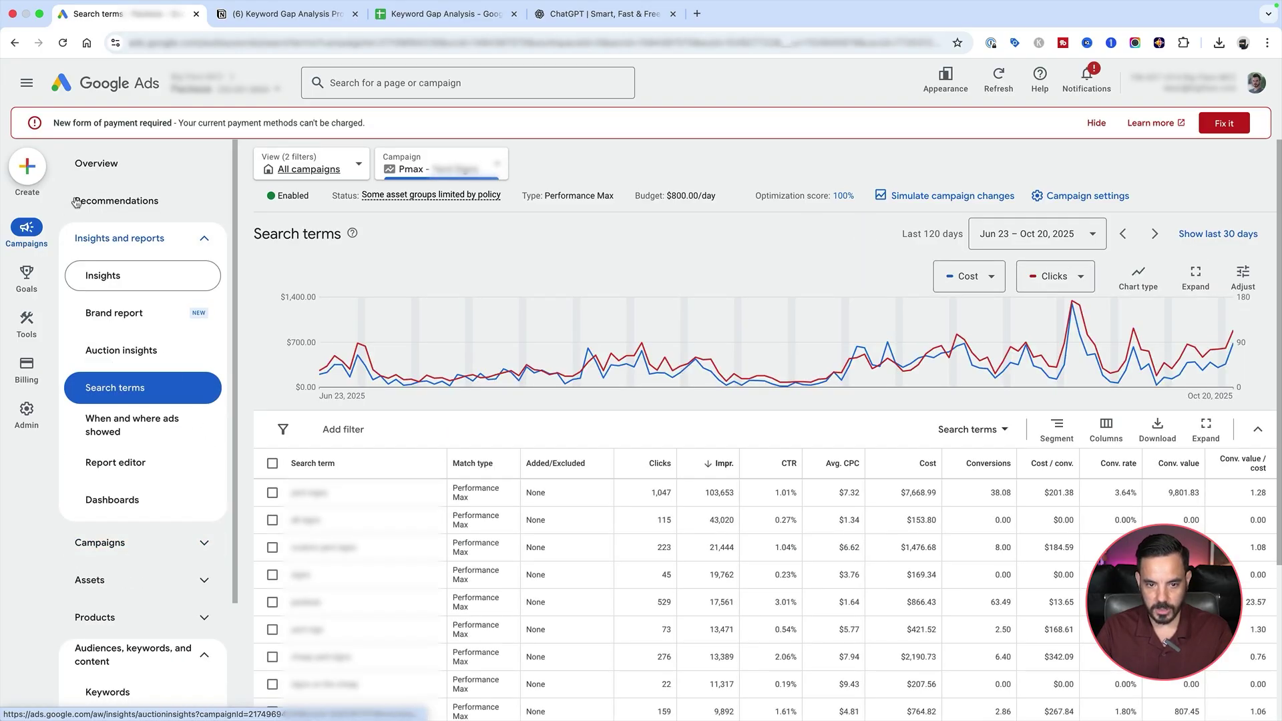
{"action": "left_click", "coordinate": [26, 84]}
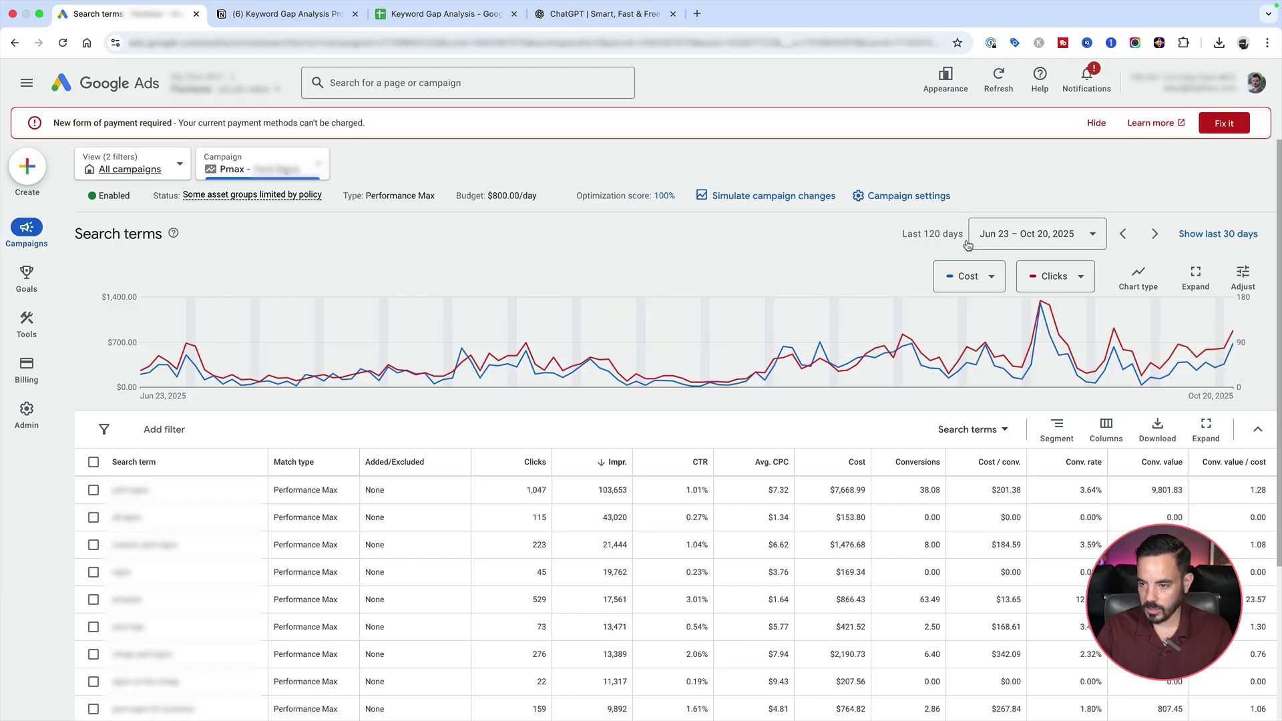
- Glance at the Notion instructions, then return to the search terms report and scroll it
{"action": "left_click", "coordinate": [295, 17]}
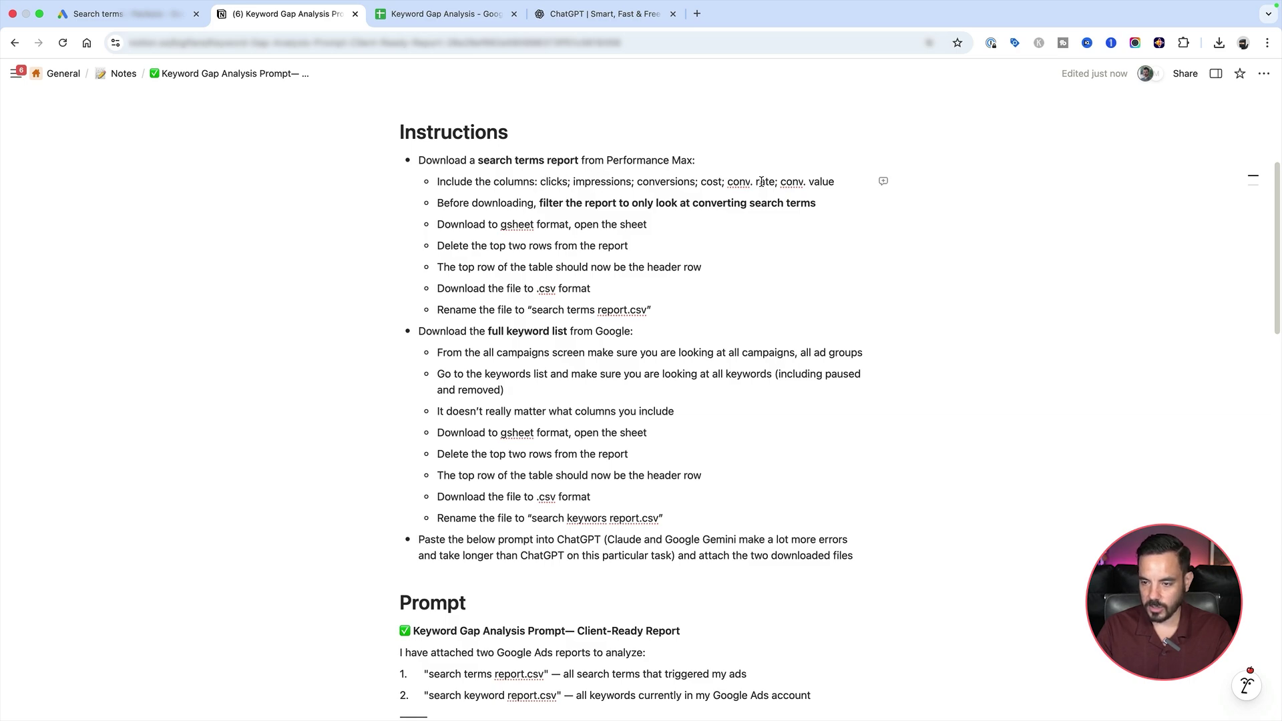
{"action": "left_click", "coordinate": [127, 14]}
{"action": "scroll", "coordinate": [908, 535], "scroll_direction": "down", "scroll_amount": 1}
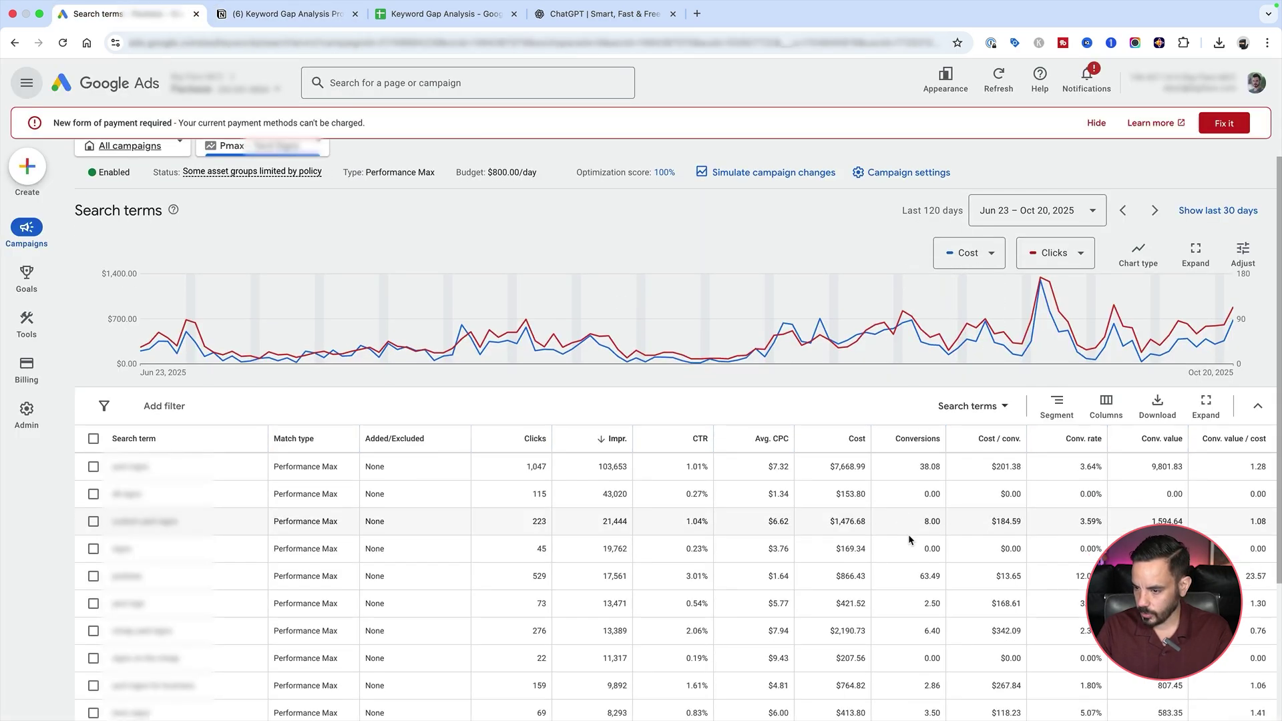
{"action": "left_click", "coordinate": [1098, 411]}
{"action": "left_click", "coordinate": [1106, 445]}
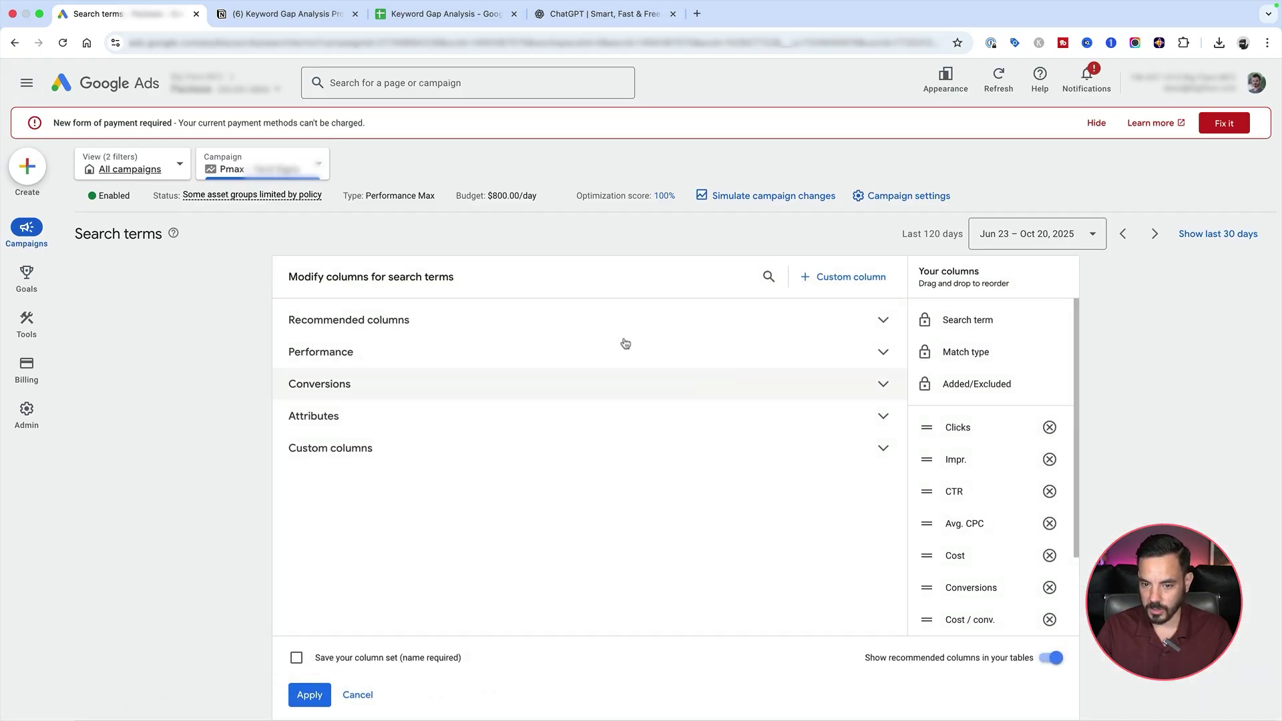
{"action": "left_click", "coordinate": [362, 394]}
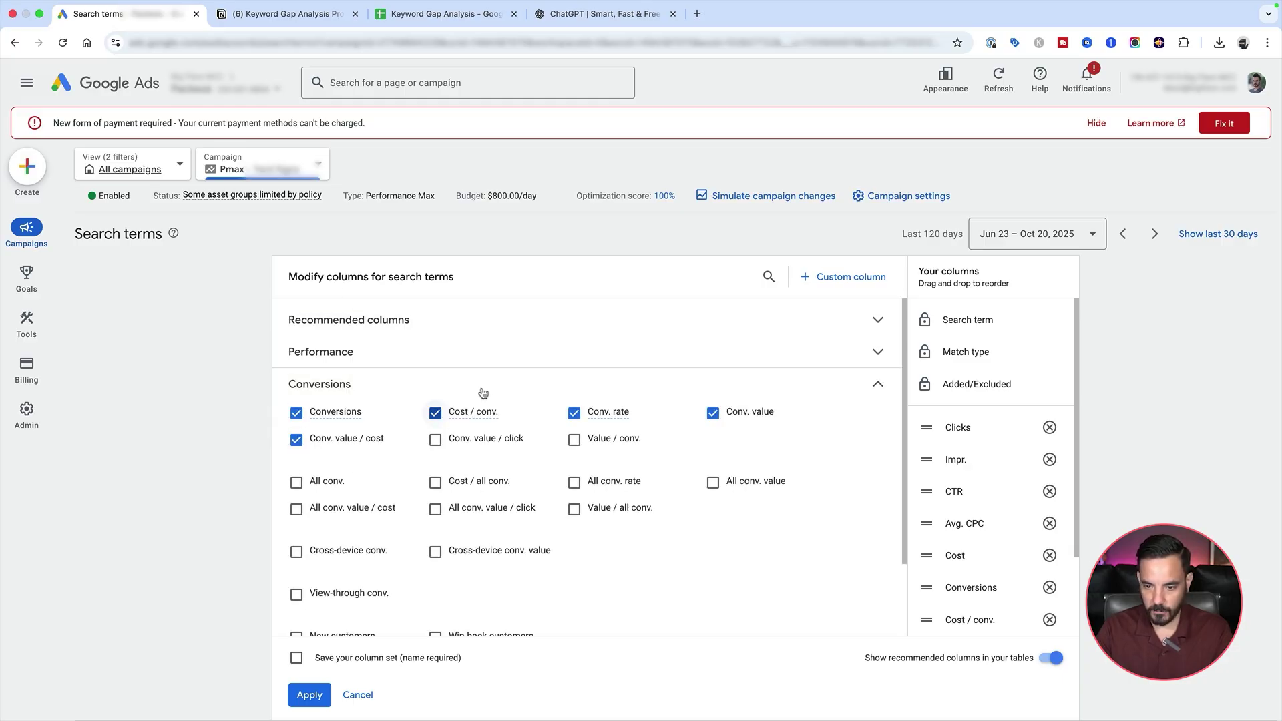
{"action": "left_click", "coordinate": [349, 703]}
{"action": "scroll", "coordinate": [444, 553], "scroll_direction": "down", "scroll_amount": 5}
{"action": "scroll", "coordinate": [443, 550], "scroll_direction": "up", "scroll_amount": 2}
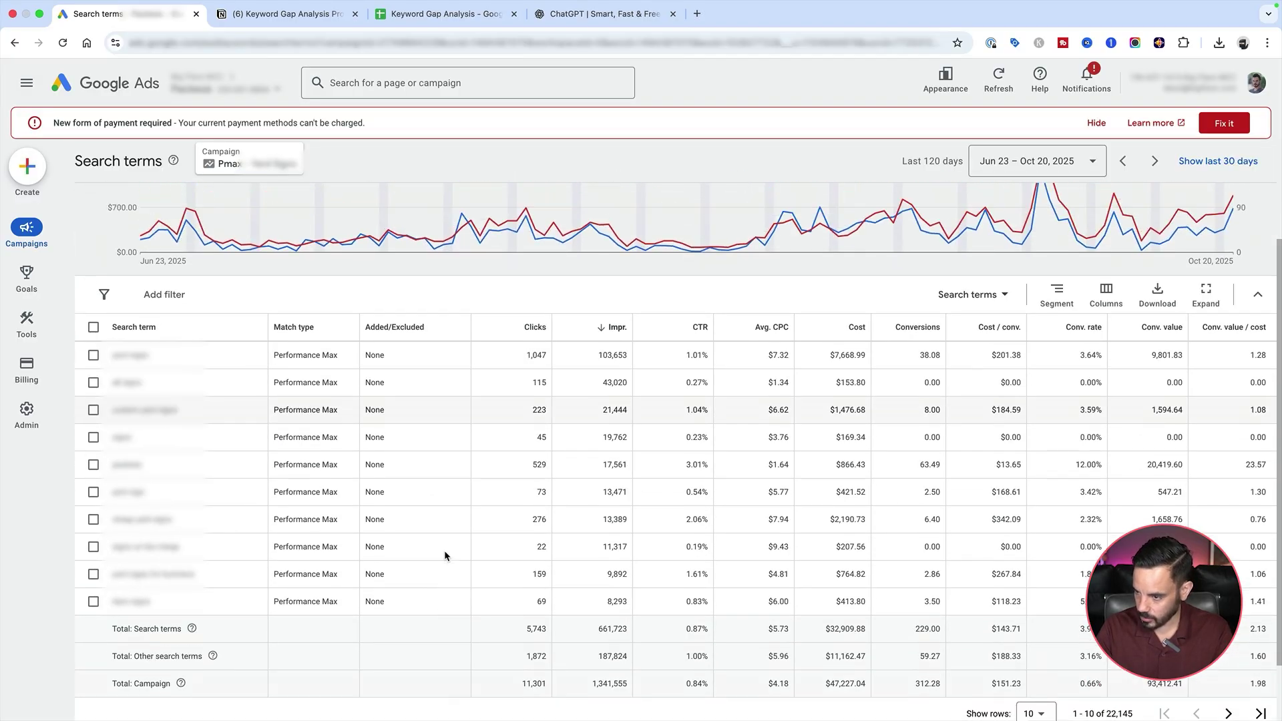
{"action": "scroll", "coordinate": [443, 550], "scroll_direction": "down", "scroll_amount": 1}
{"action": "scroll", "coordinate": [443, 533], "scroll_direction": "down", "scroll_amount": 1}
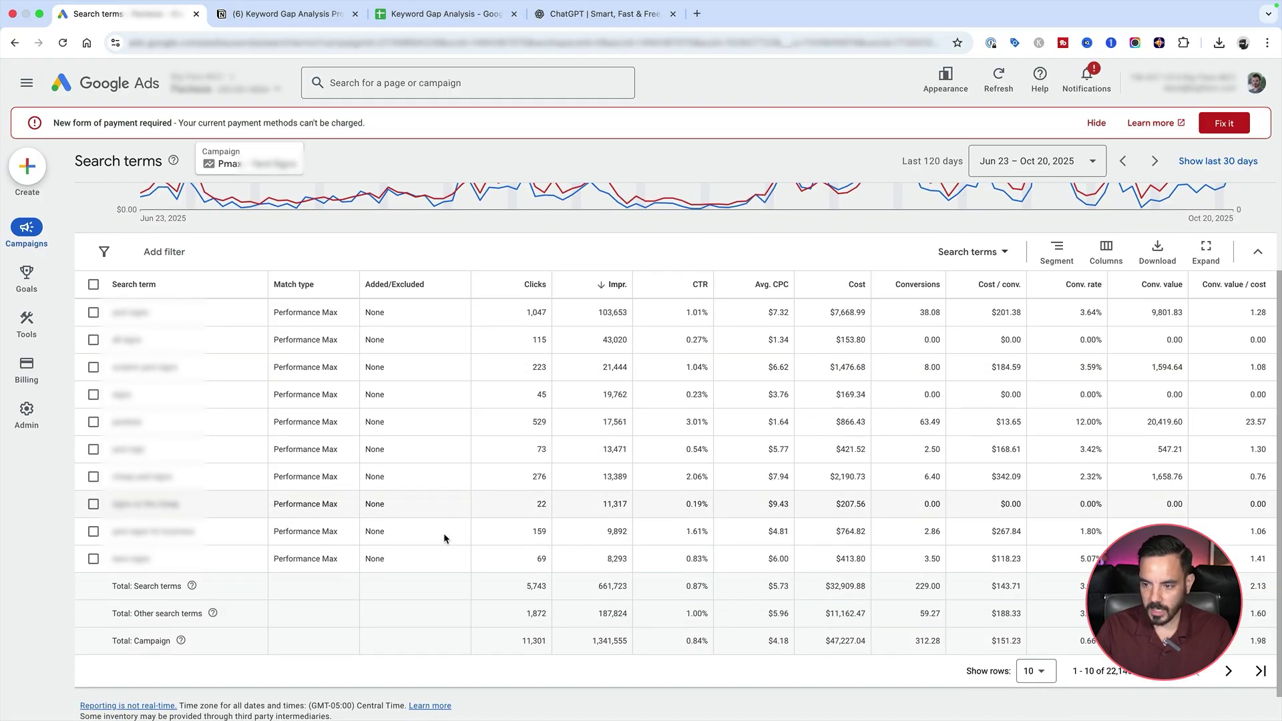
{"action": "scroll", "coordinate": [435, 466], "scroll_direction": "up", "scroll_amount": 3}
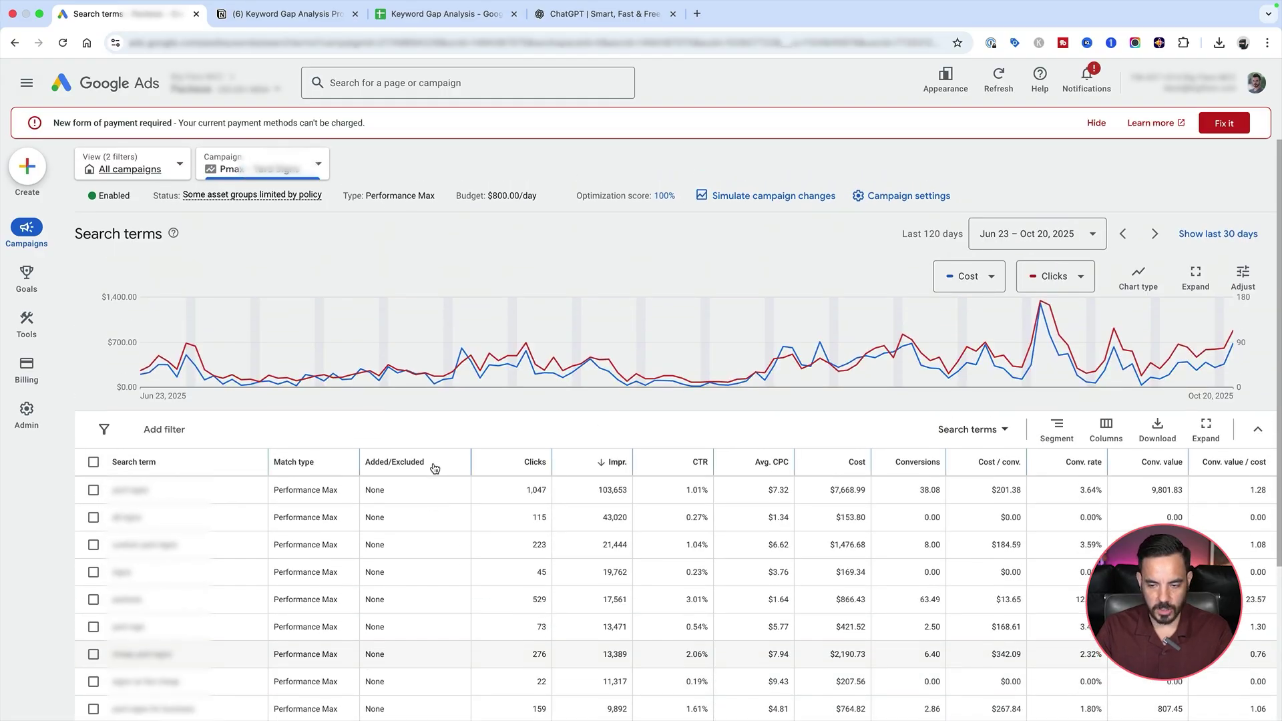
{"action": "scroll", "coordinate": [433, 466], "scroll_direction": "down", "scroll_amount": 3}
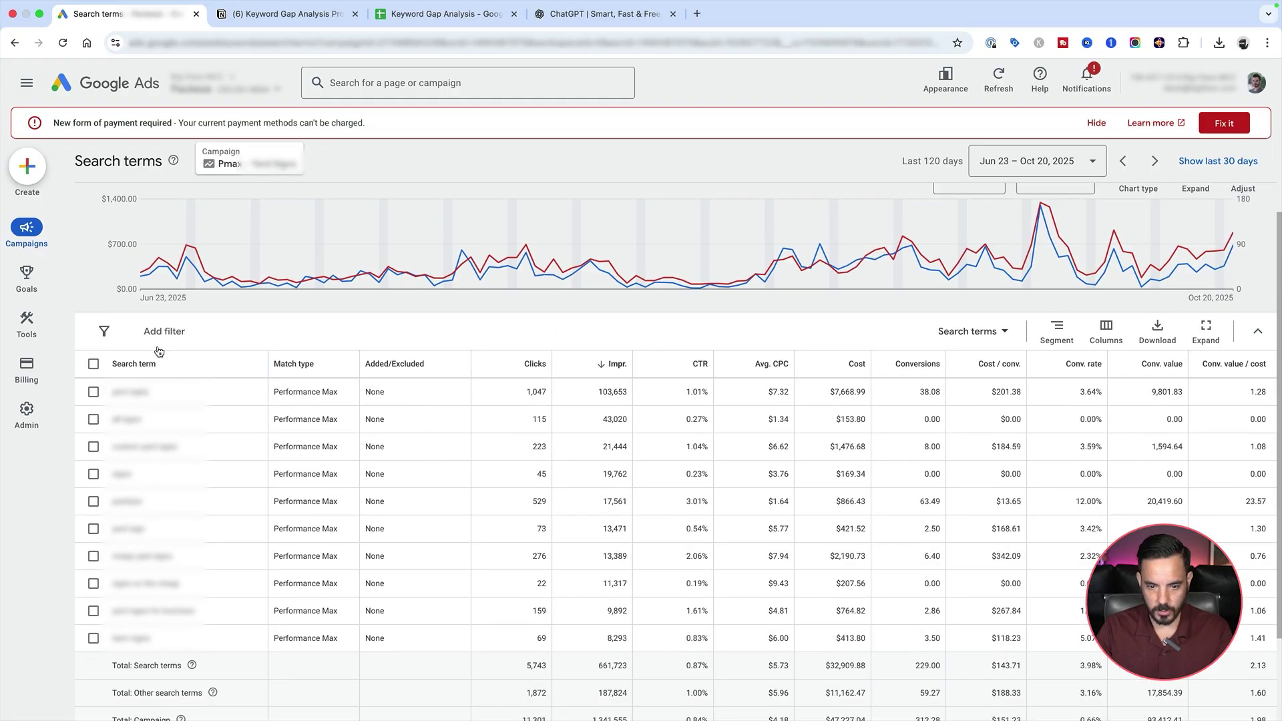
- Add a Conversions > 0.1 filter to the PMax search terms and scroll the 72 resulting terms
{"action": "left_click", "coordinate": [162, 343]}
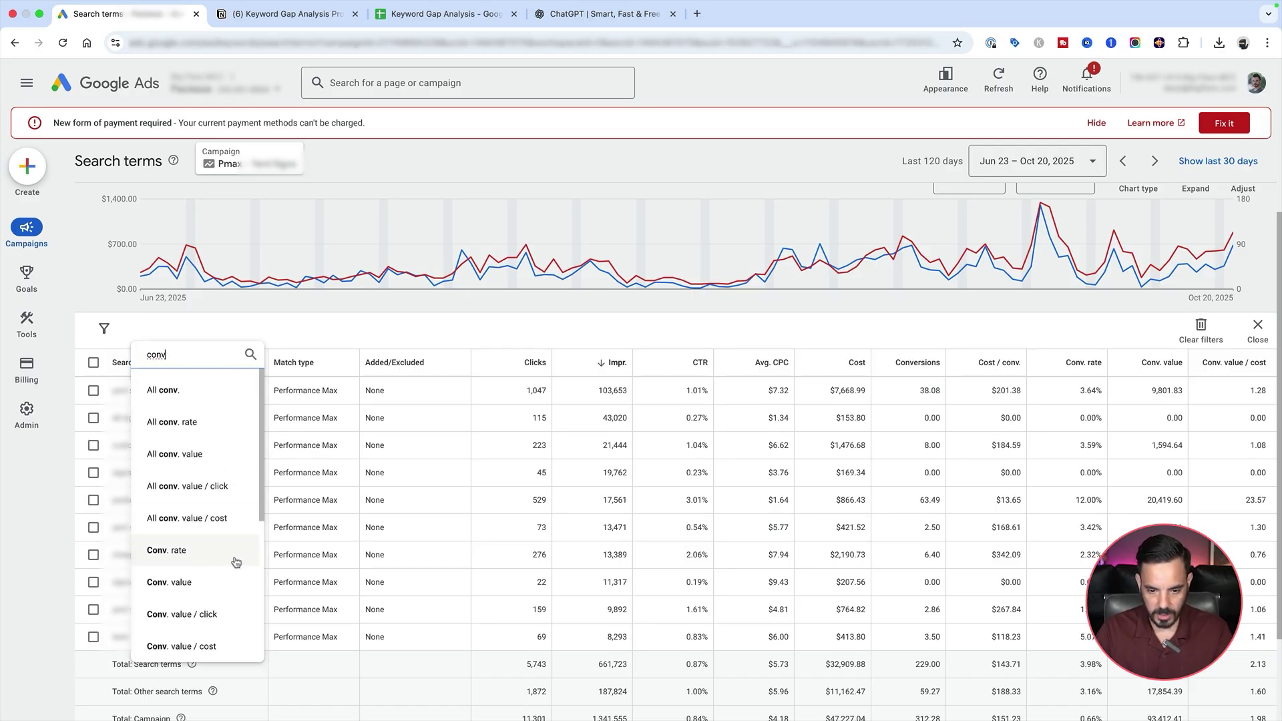
{"action": "type", "text": "conversion"}
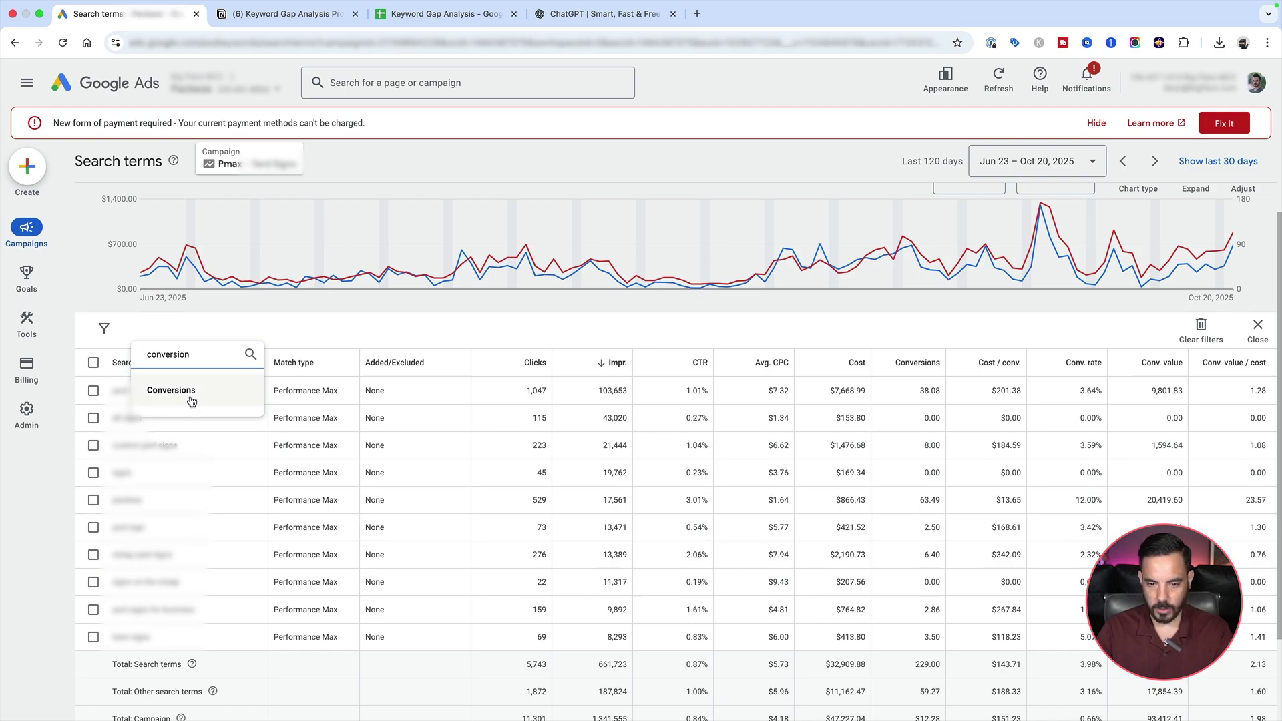
{"action": "left_click", "coordinate": [191, 393]}
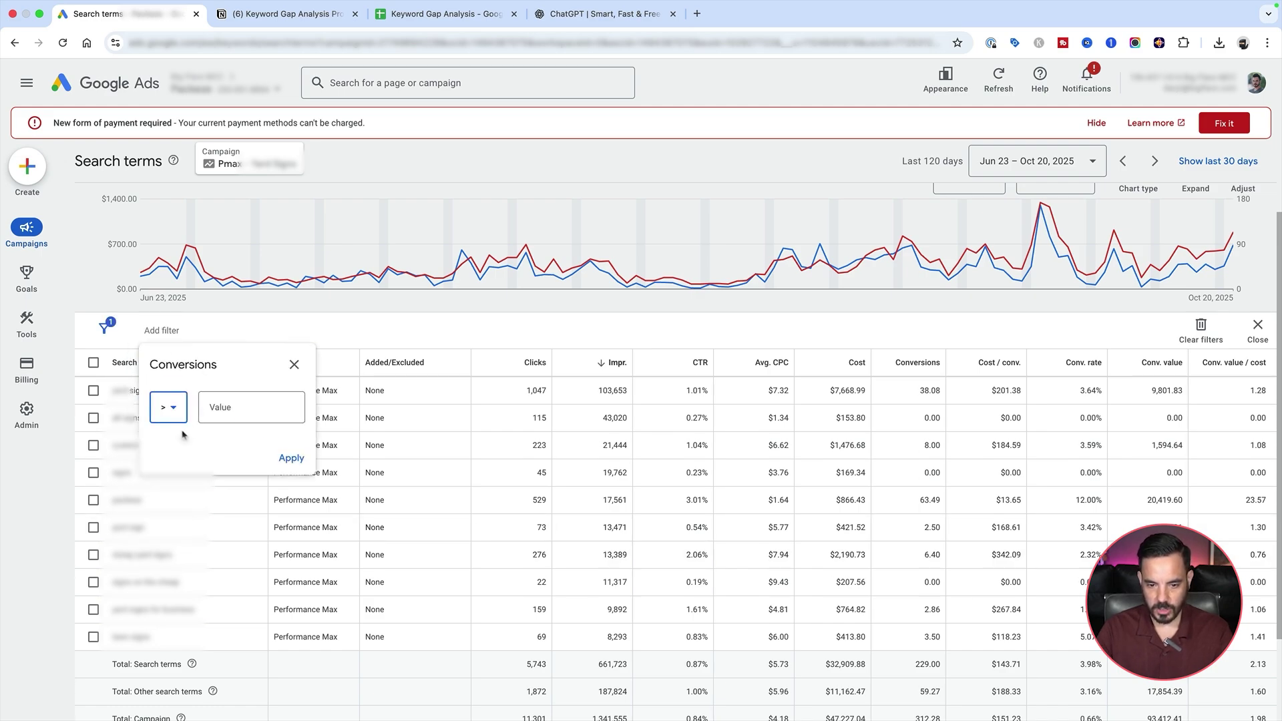
{"action": "left_click", "coordinate": [226, 409]}
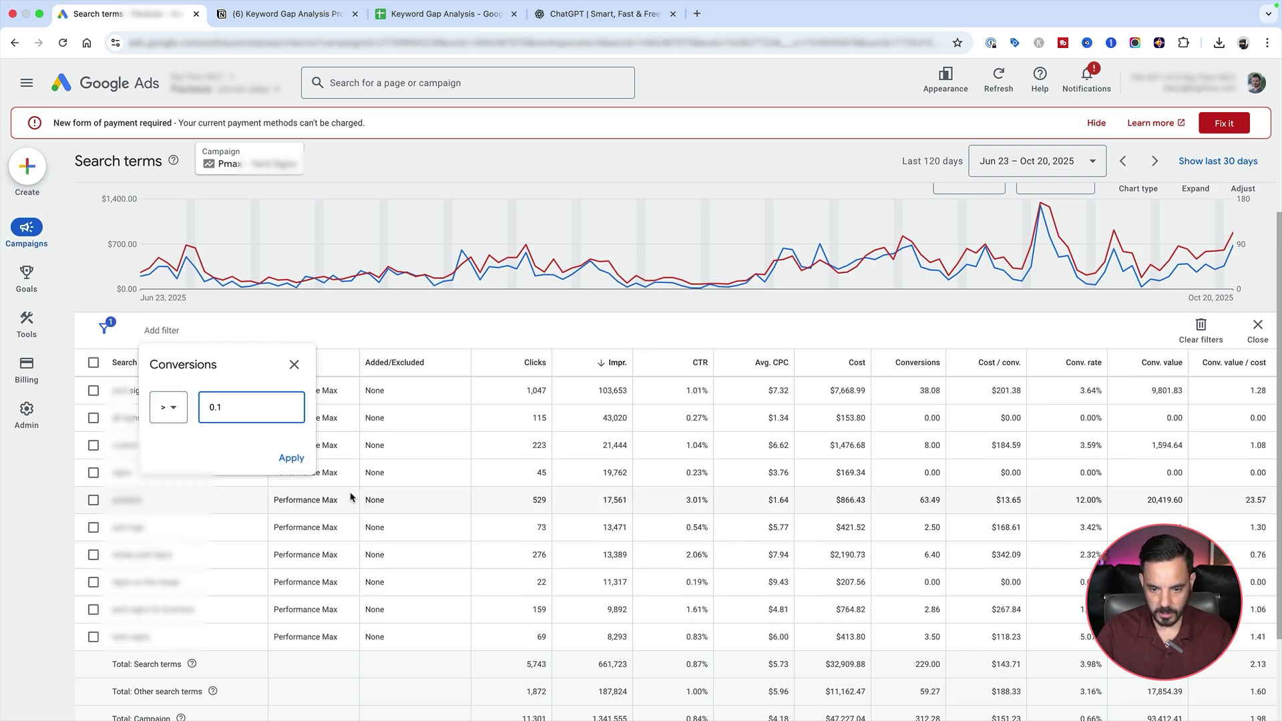
{"action": "left_click", "coordinate": [291, 458]}
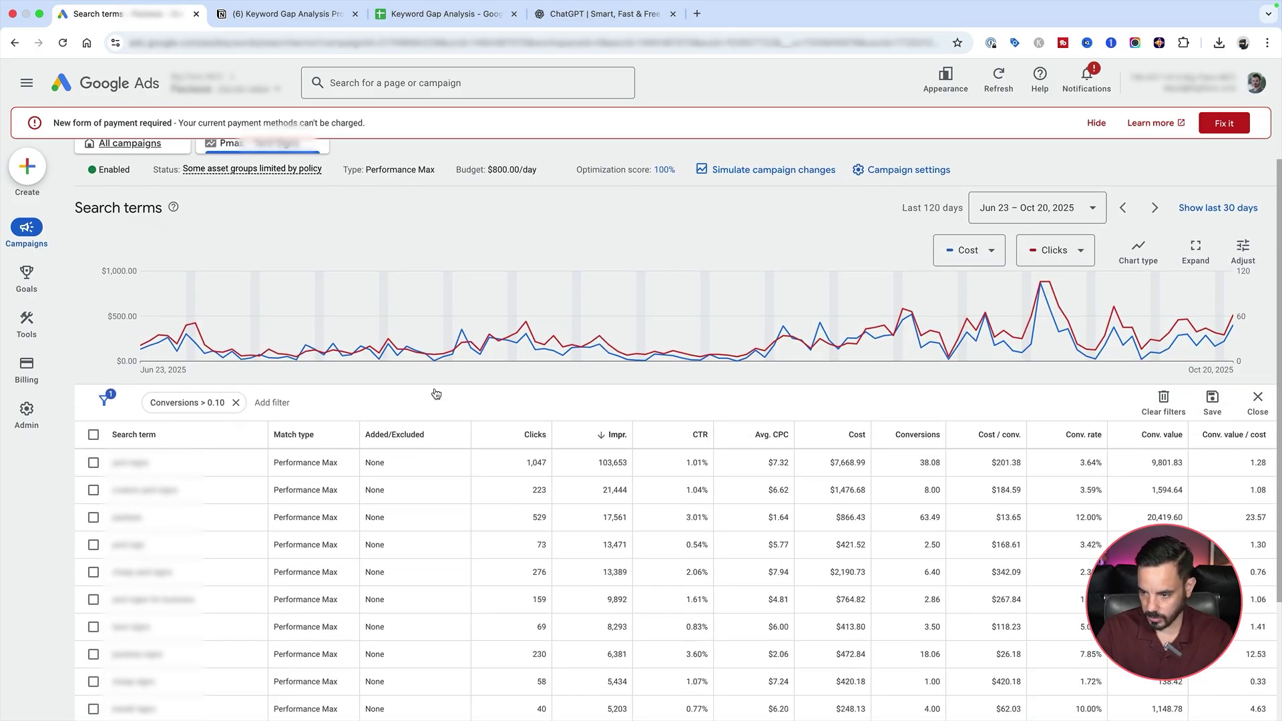
{"action": "scroll", "coordinate": [468, 396], "scroll_direction": "down", "scroll_amount": 2}
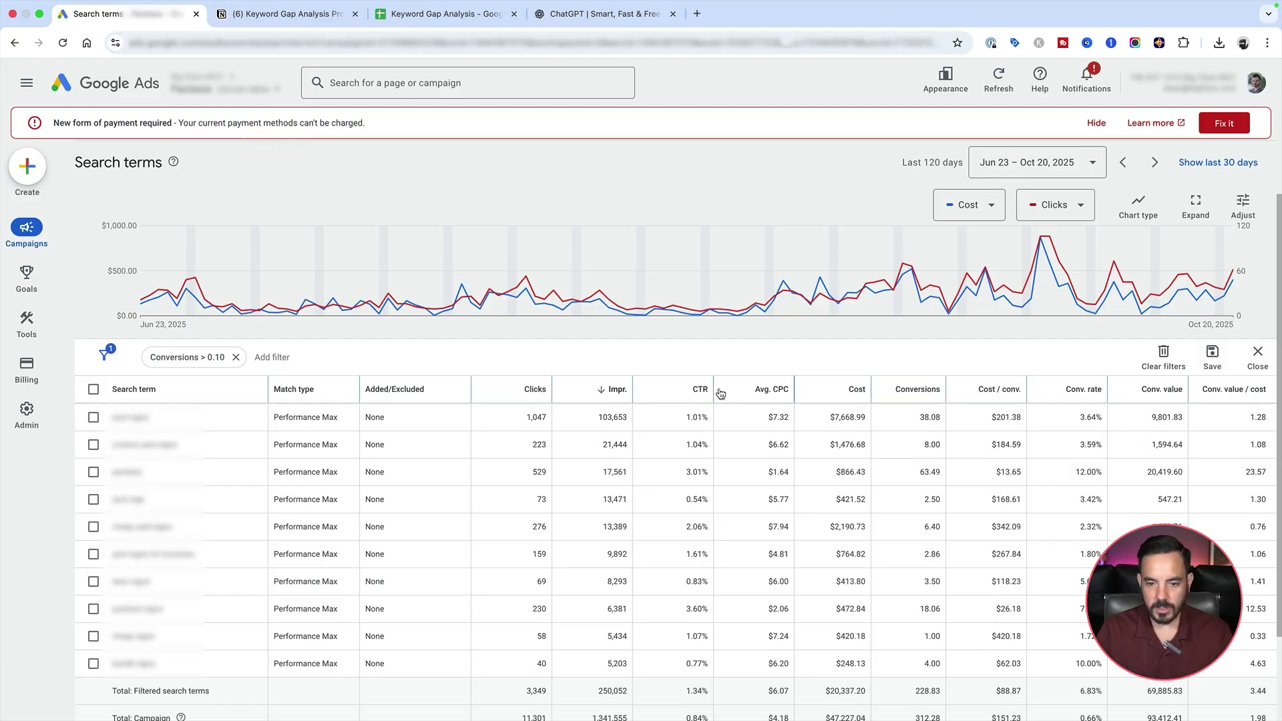
{"action": "scroll", "coordinate": [721, 394], "scroll_direction": "down", "scroll_amount": 2}
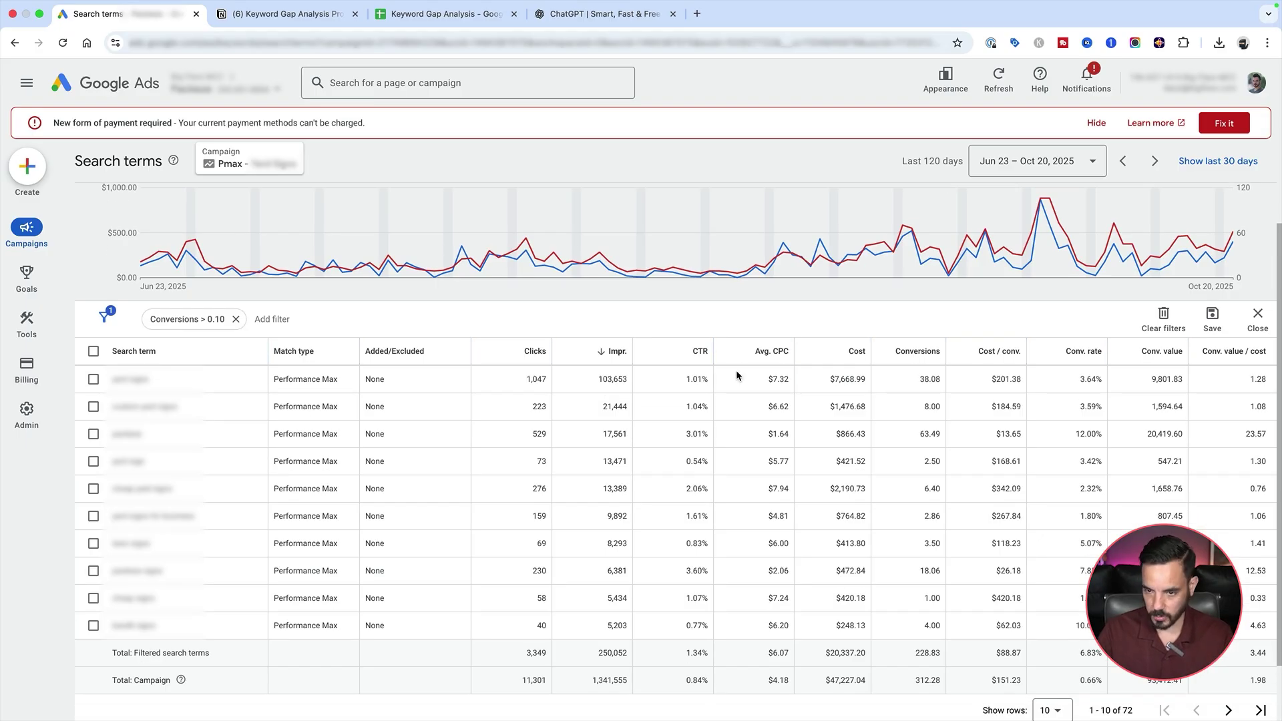
{"action": "scroll", "coordinate": [765, 321], "scroll_direction": "down", "scroll_amount": 1}
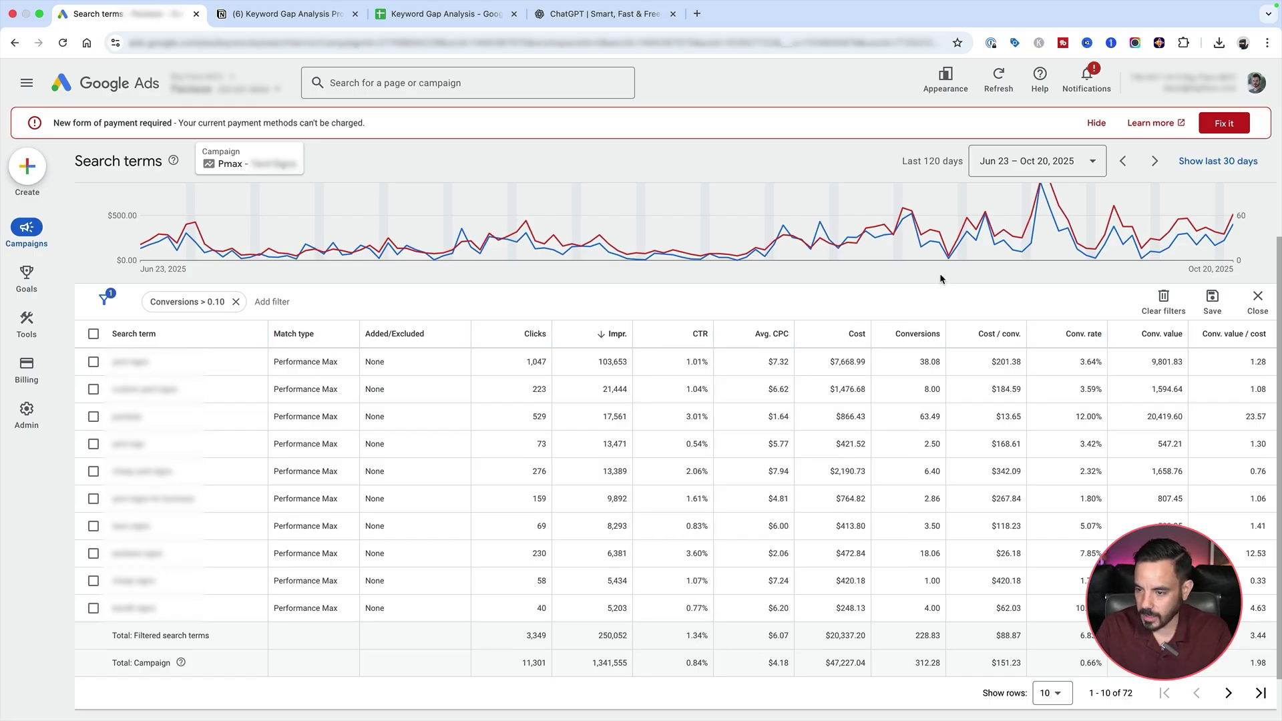
- Download the filtered report to Google Sheets, keeping the name 'Search terms report' and My Drive folder
{"action": "left_click", "coordinate": [1164, 307]}
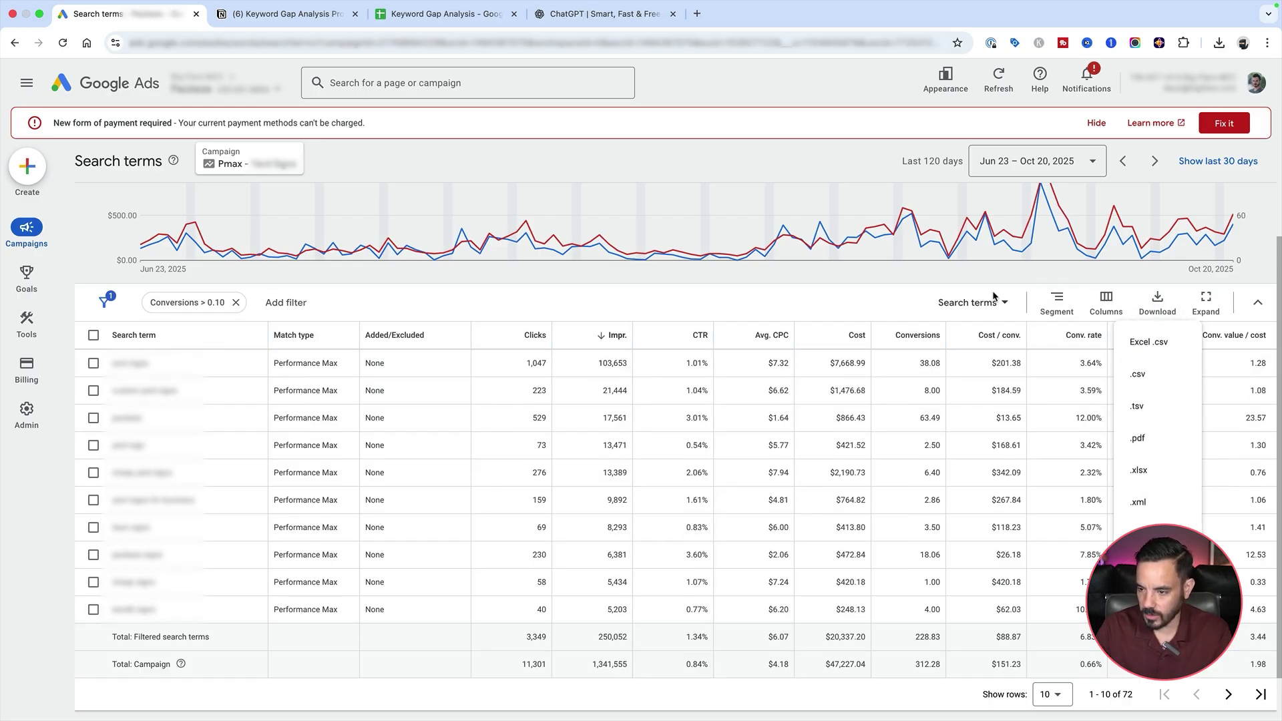
{"action": "left_click", "coordinate": [1158, 534]}
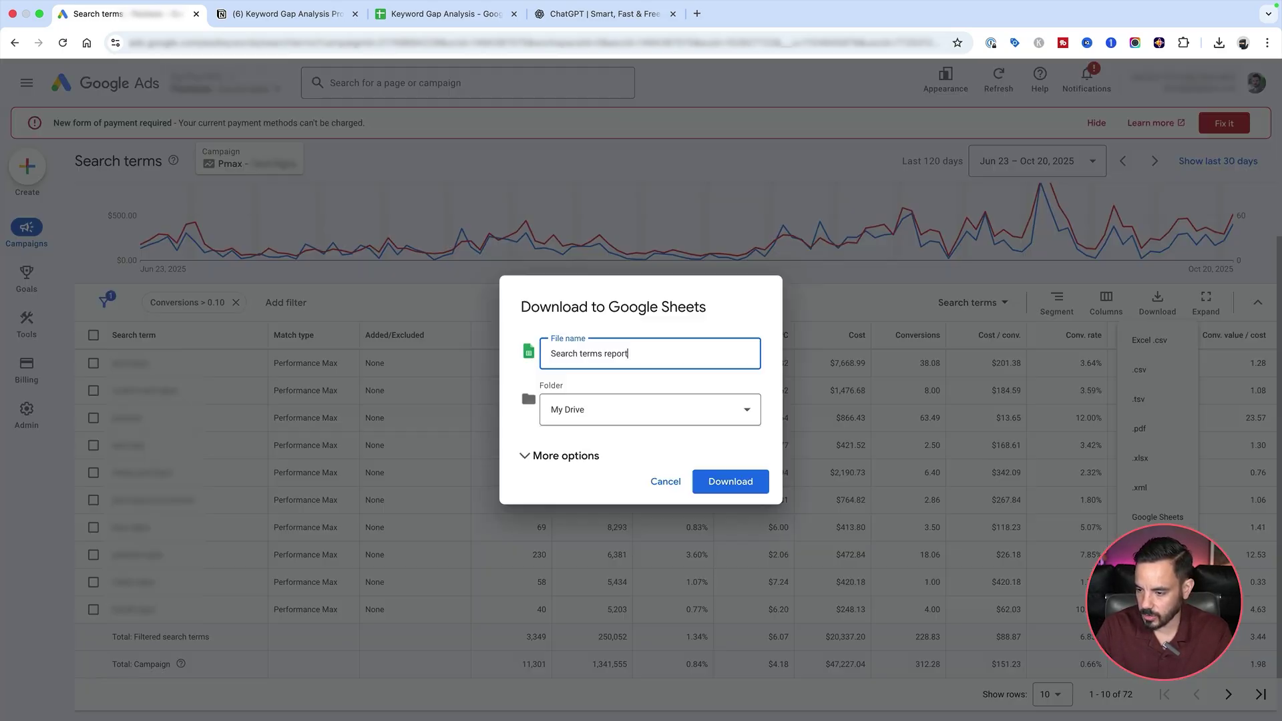
{"action": "left_click", "coordinate": [743, 482]}
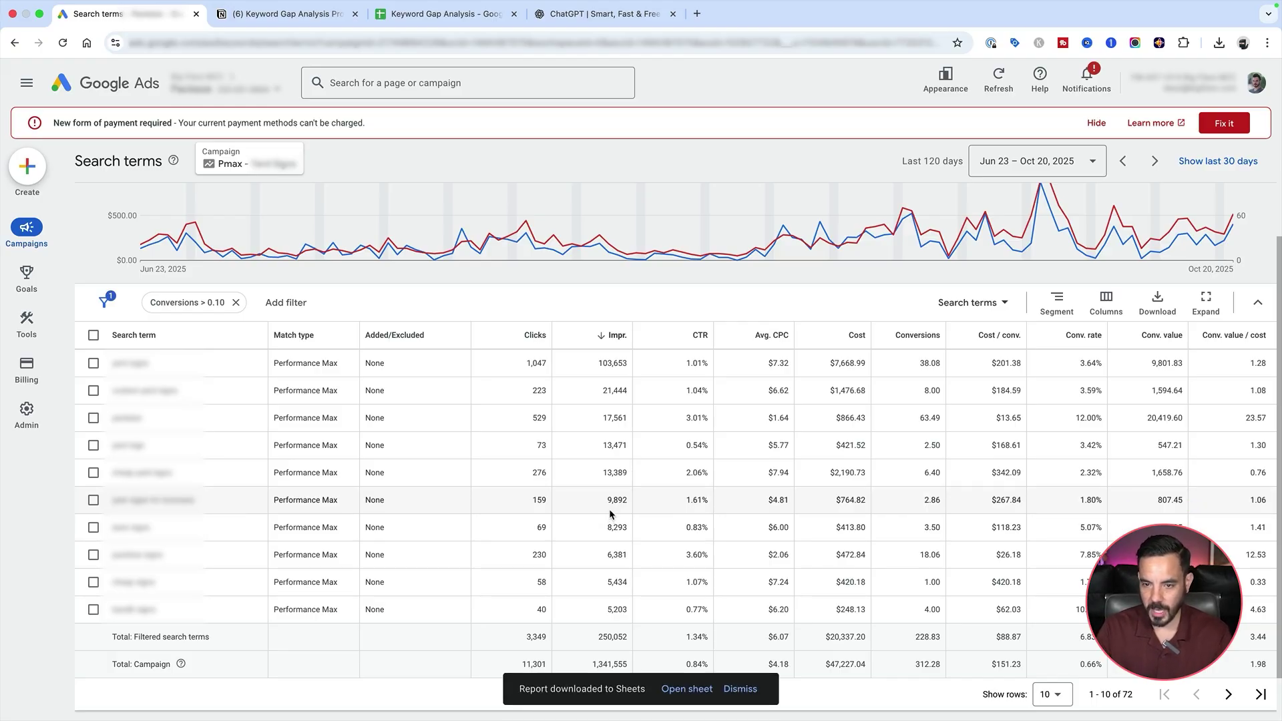
- Open the exported sheet and delete title rows 1–2
{"action": "left_click", "coordinate": [688, 689]}
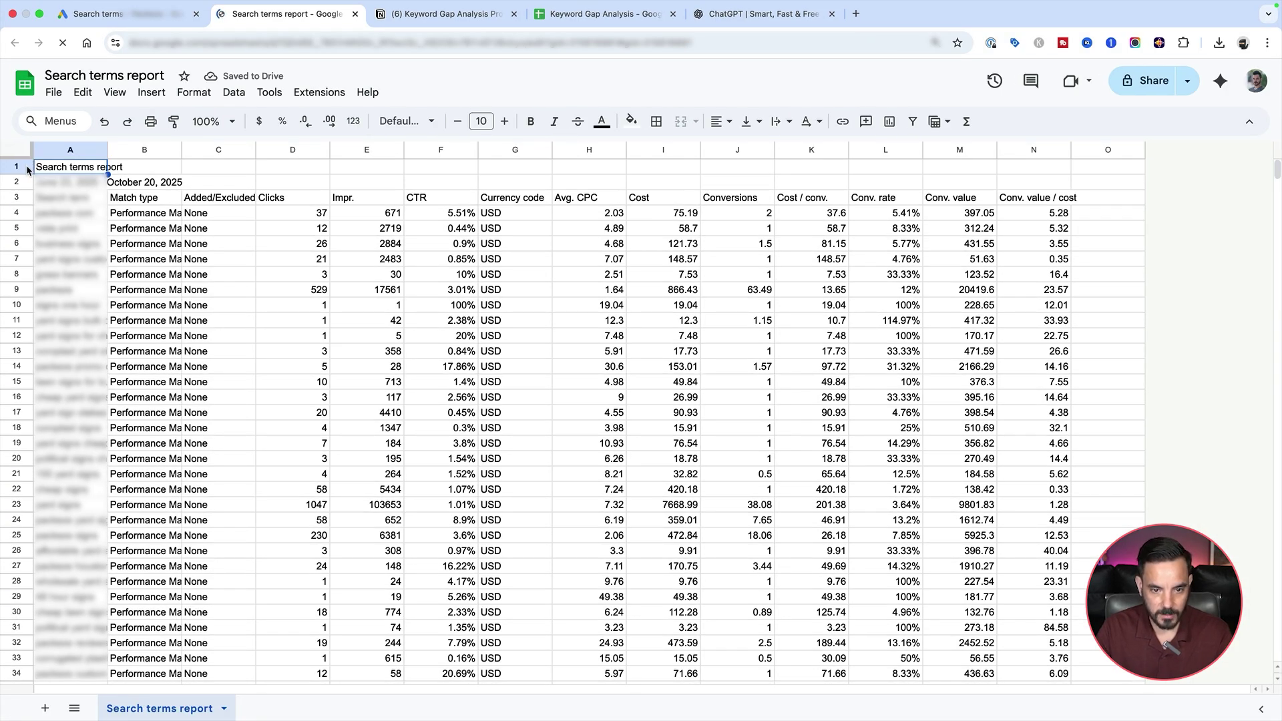
{"action": "left_click_drag", "start_coordinate": [28, 167], "coordinate": [23, 177]}
{"action": "right_click", "coordinate": [87, 173]}
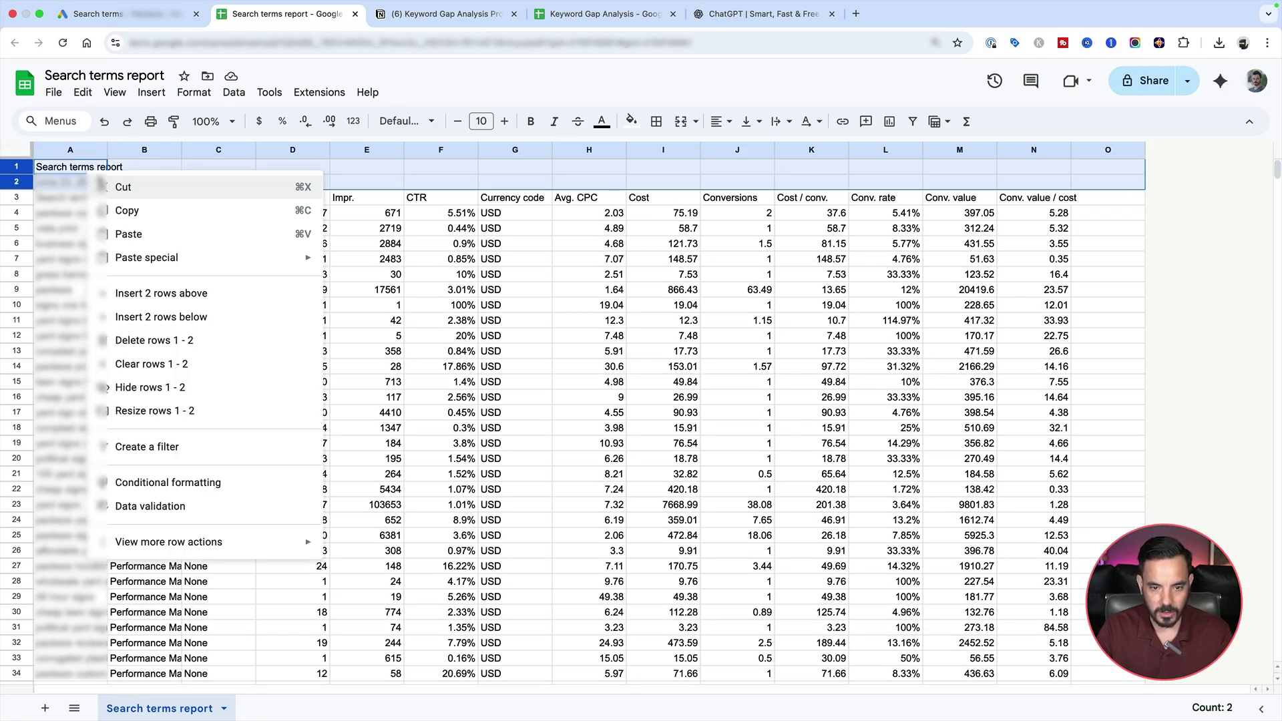
{"action": "left_click", "coordinate": [278, 337]}
{"action": "left_click", "coordinate": [242, 354]}
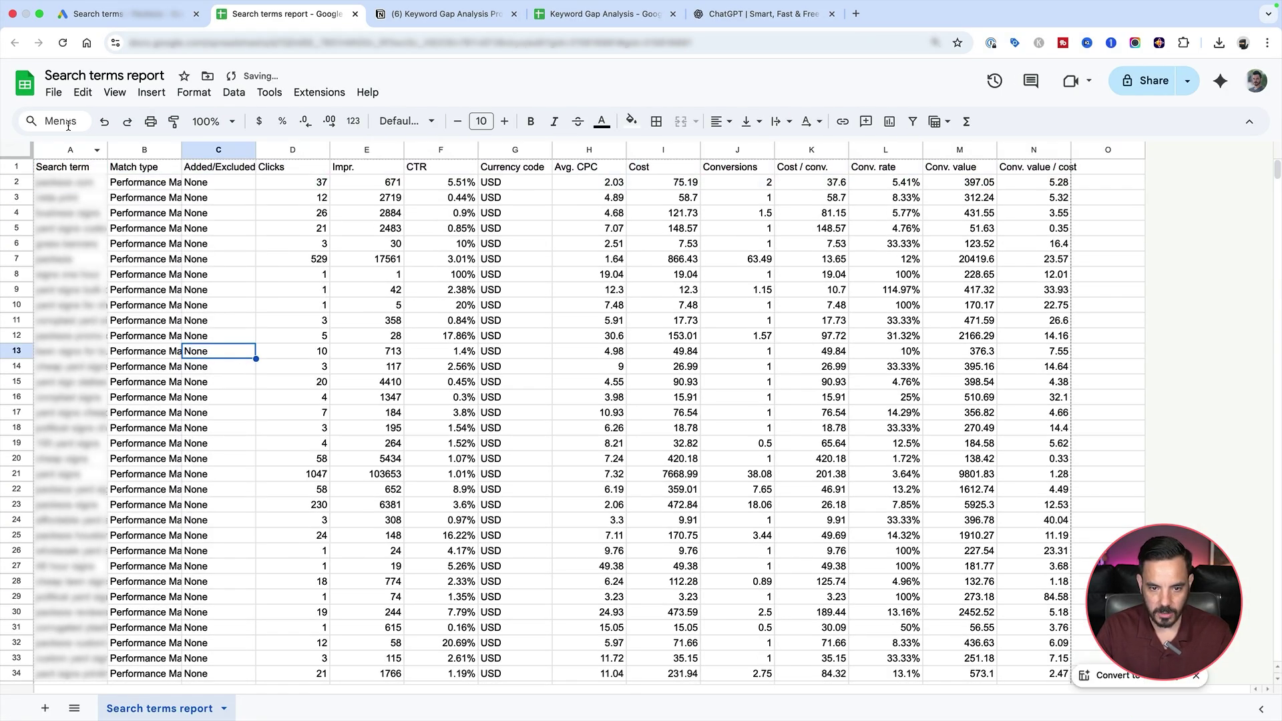
- Check the new header row (Search term in A1, Impr. in E1, CTR in F1)
{"action": "left_click", "coordinate": [67, 169]}
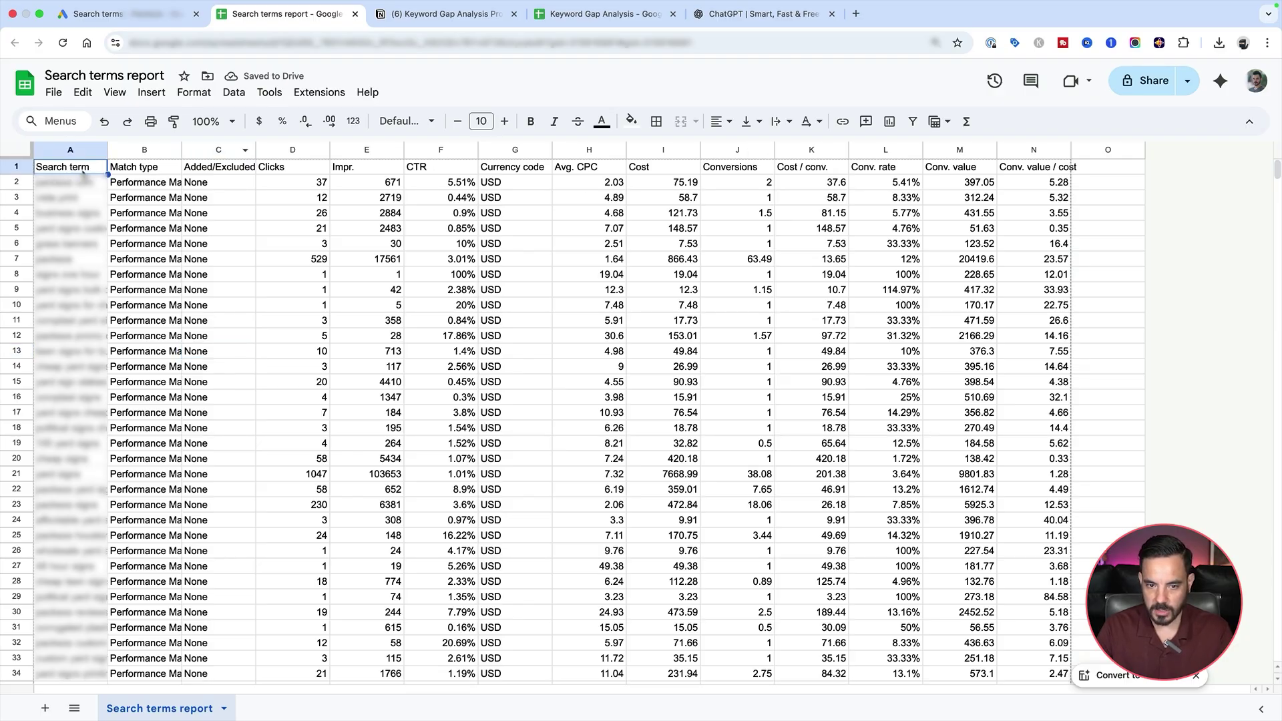
{"action": "left_click", "coordinate": [378, 176]}
{"action": "left_click", "coordinate": [435, 172]}
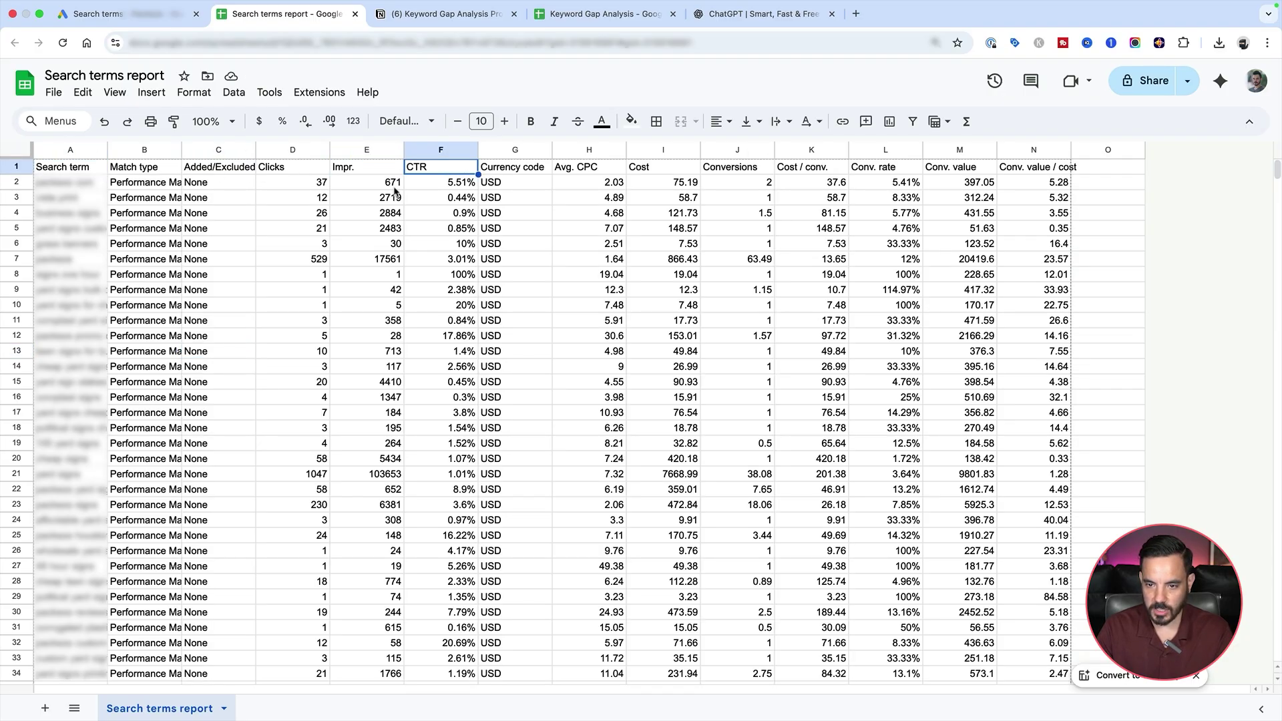
{"action": "left_click", "coordinate": [24, 172]}
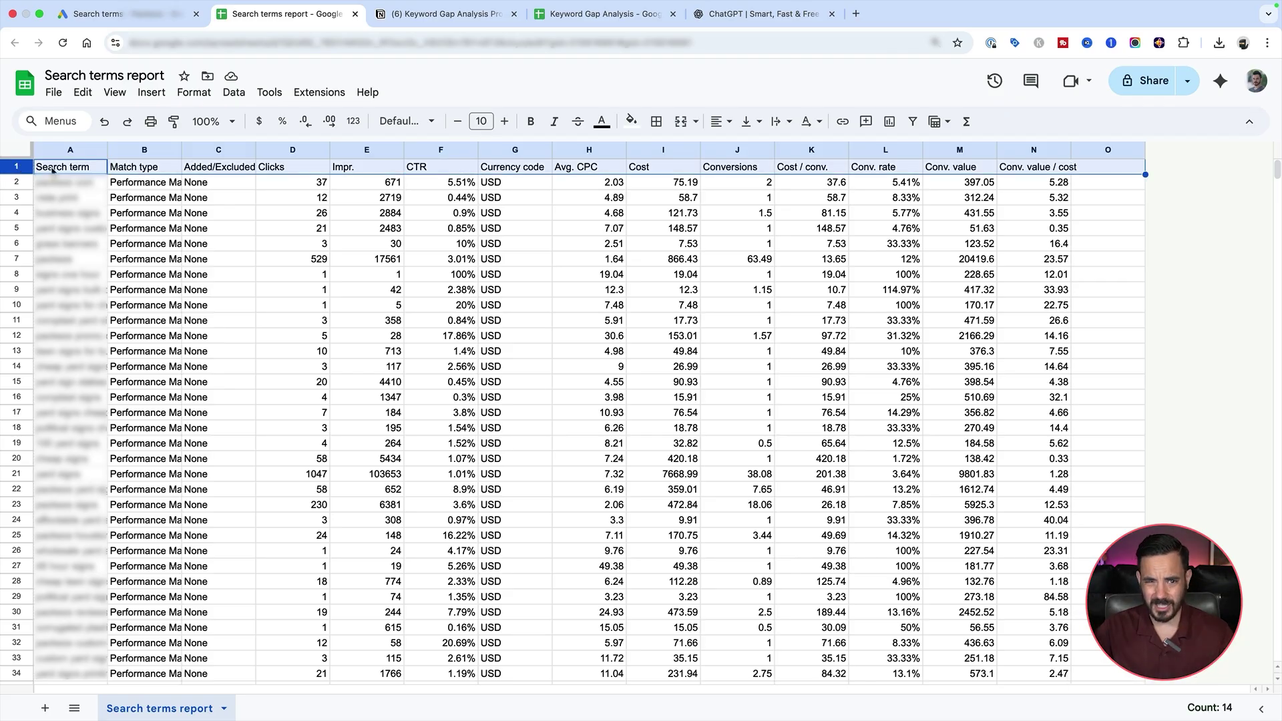
{"action": "left_click", "coordinate": [272, 219]}
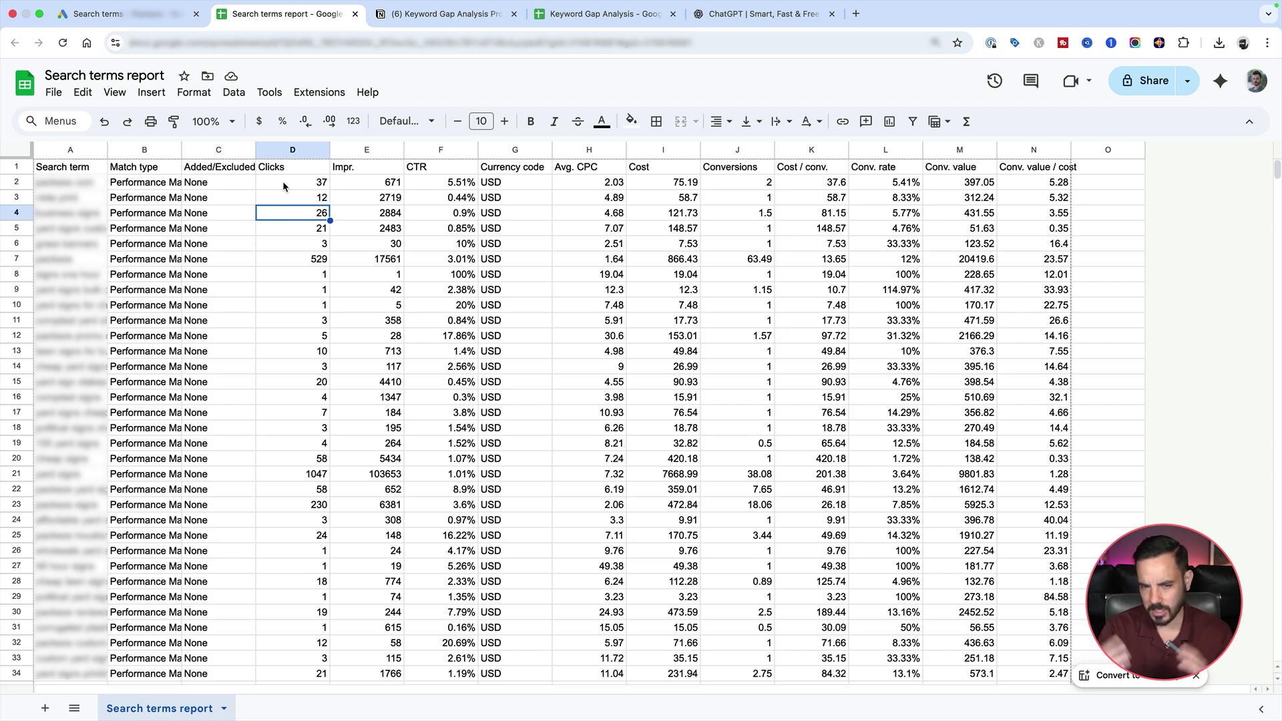
{"action": "left_click", "coordinate": [59, 168]}
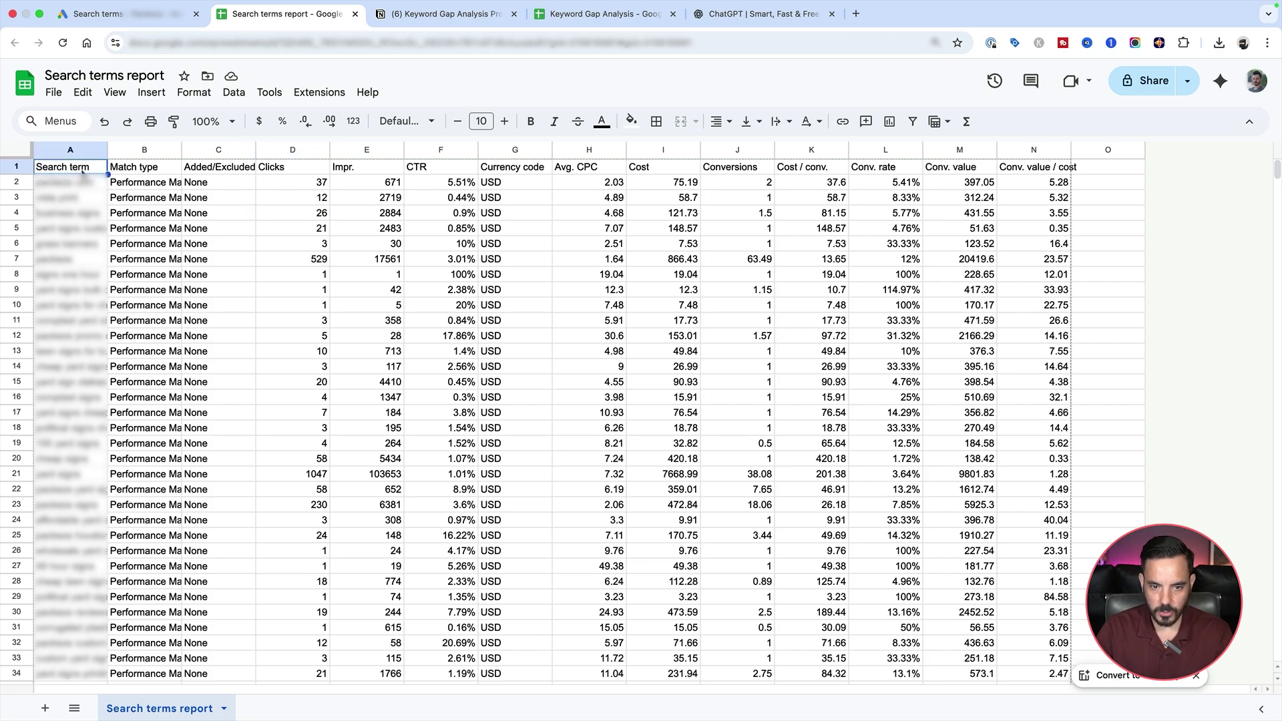
- Select headers A1:G1, download the sheet as a .csv file, and show recent downloads
{"action": "left_click", "coordinate": [527, 168], "text": "shift"}
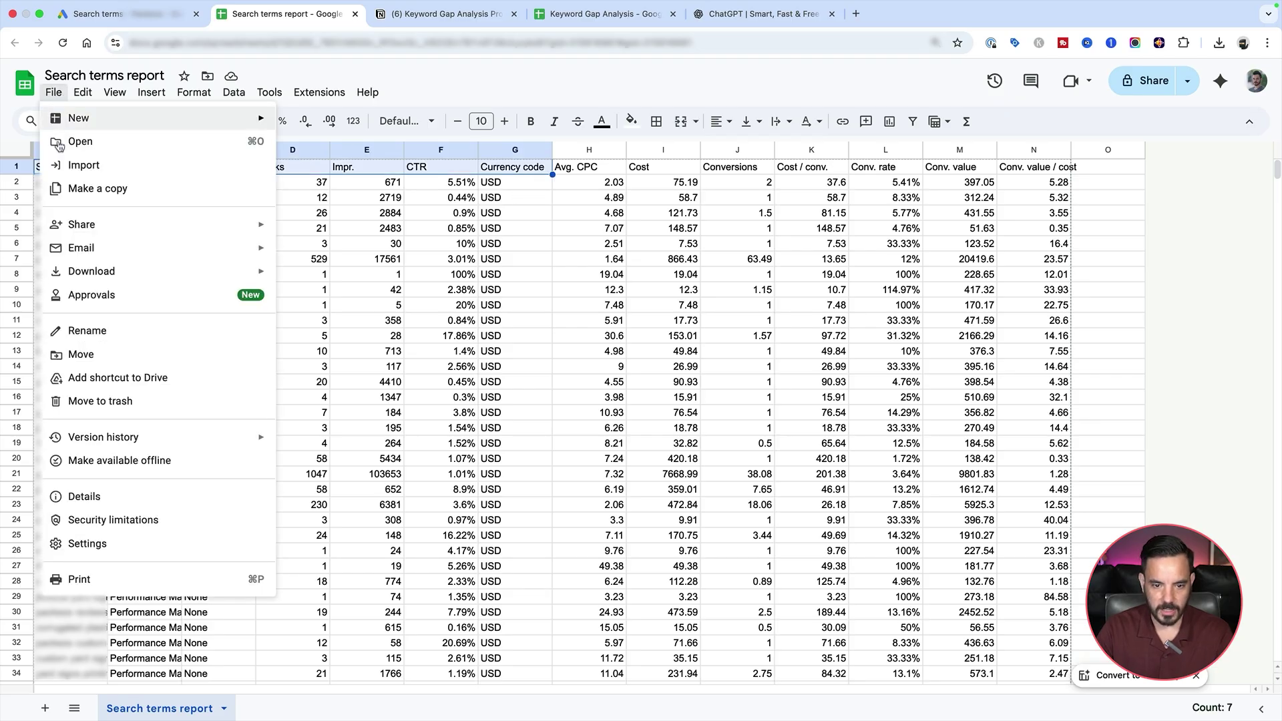
{"action": "left_click", "coordinate": [53, 93]}
{"action": "mouse_move", "coordinate": [184, 274]}
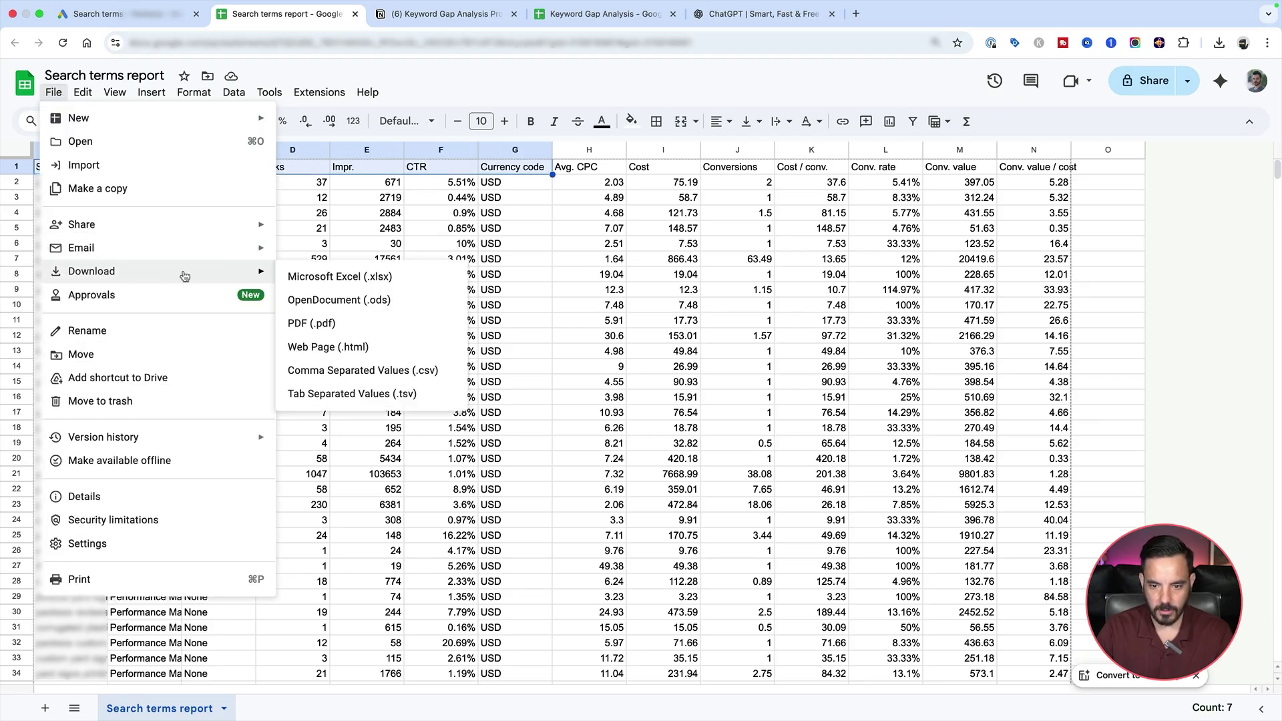
{"action": "left_click", "coordinate": [415, 378]}
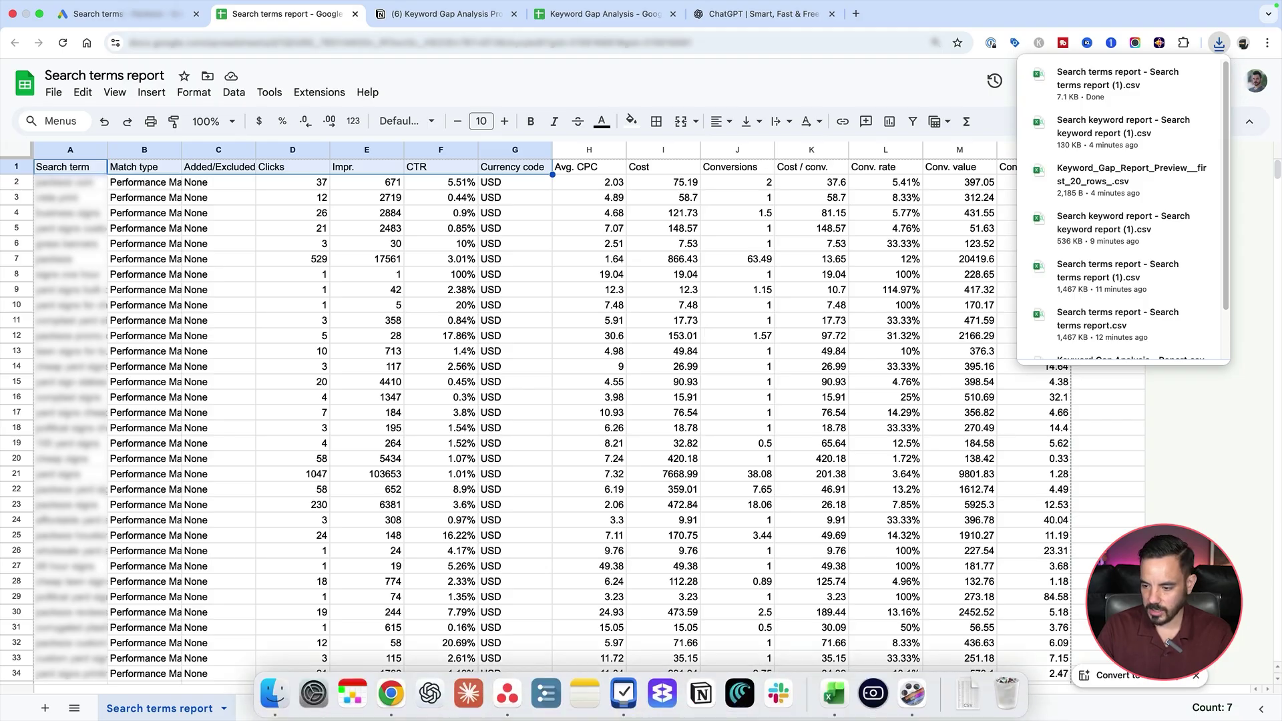
{"action": "left_click", "coordinate": [968, 695]}
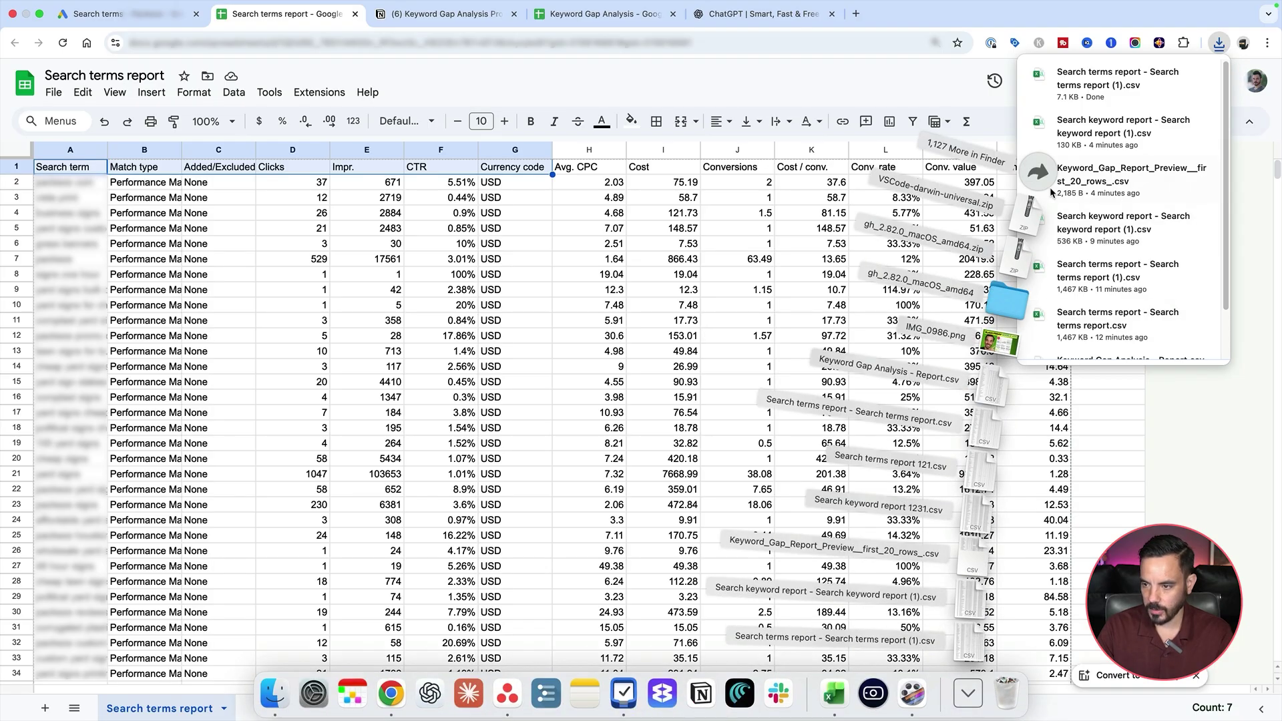
- Try renaming the newest CSV to 'Search terms report.csv', dismissing the name-taken warning
{"action": "left_click", "coordinate": [1037, 172]}
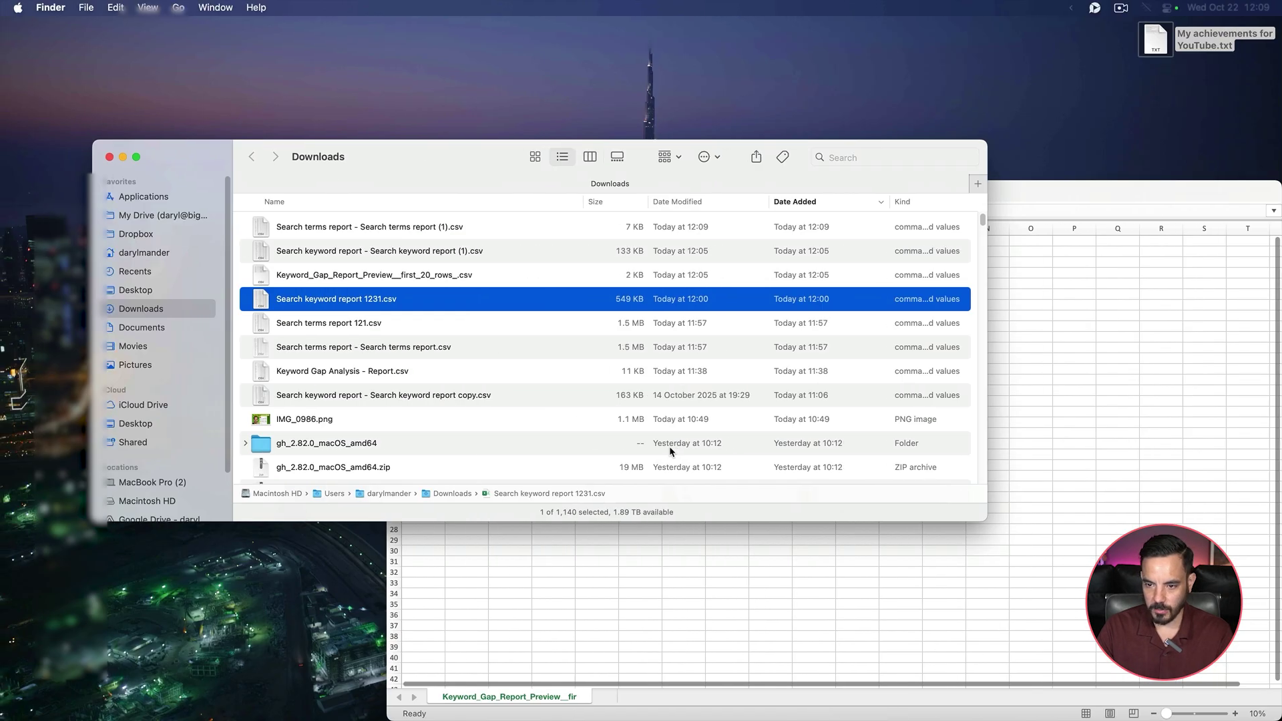
{"action": "key", "text": "Up"}
{"action": "key", "text": "Up"}
{"action": "key", "text": "Up"}
{"action": "key", "text": "Return"}
{"action": "key", "text": "shift+Left"}
{"action": "key", "text": "shift+Left"}
{"action": "key", "text": "shift+Left"}
{"action": "key", "text": "shift+Left"}
{"action": "key", "text": "shift+Left"}
{"action": "key", "text": "shift+Left"}
{"action": "key", "text": "shift+Left"}
{"action": "key", "text": "shift+Left"}
{"action": "key", "text": "shift+Left"}
{"action": "key", "text": "shift+Left"}
{"action": "key", "text": "shift+Left"}
{"action": "key", "text": "shift+Left"}
{"action": "key", "text": "shift+Left"}
{"action": "key", "text": "shift+Left"}
{"action": "key", "text": "shift+Left"}
{"action": "key", "text": "shift+Left"}
{"action": "key", "text": "shift+Left"}
{"action": "key", "text": "shift+Left"}
{"action": "key", "text": "shift+Left"}
{"action": "key", "text": "shift+Left"}
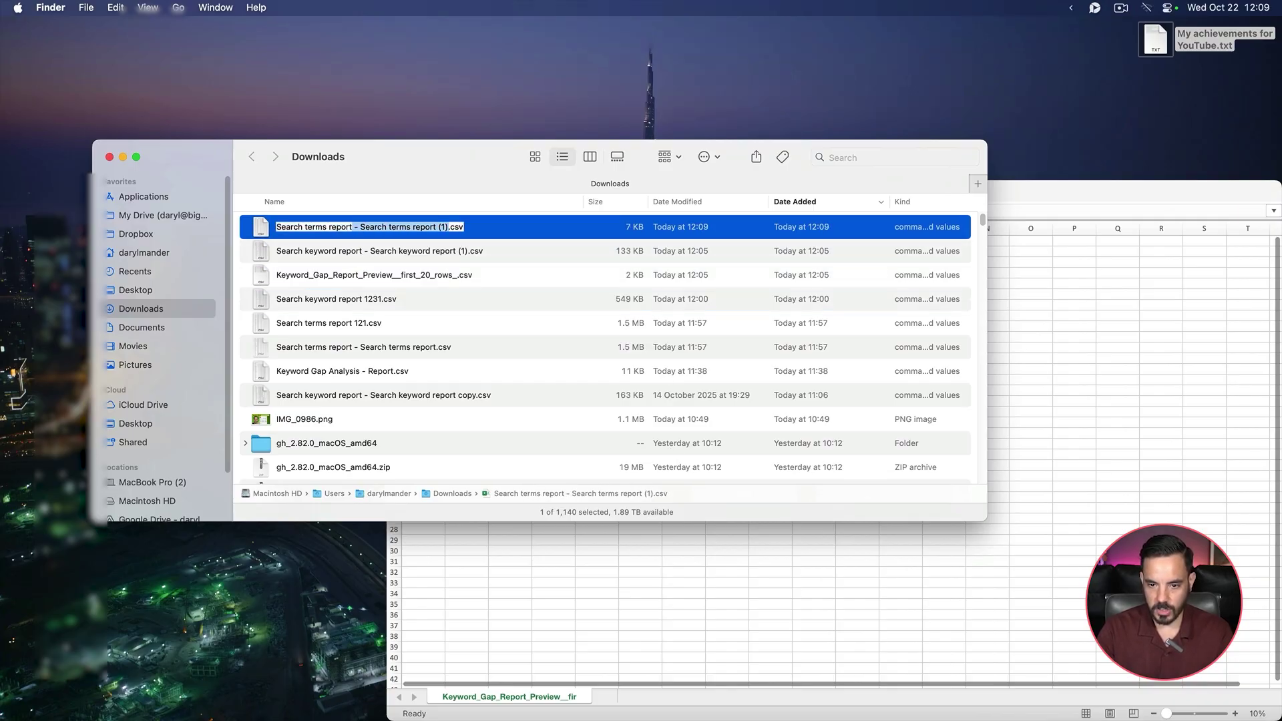
{"action": "key", "text": "BackSpace"}
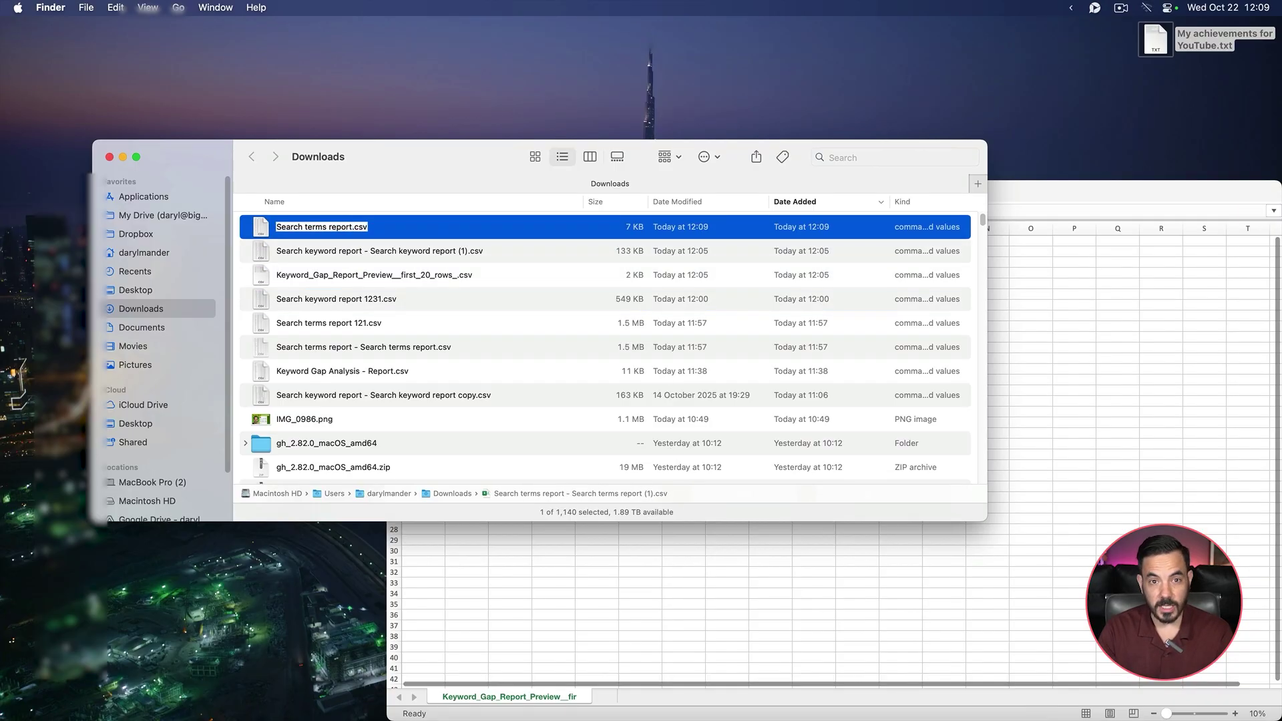
{"action": "key", "text": "Return"}
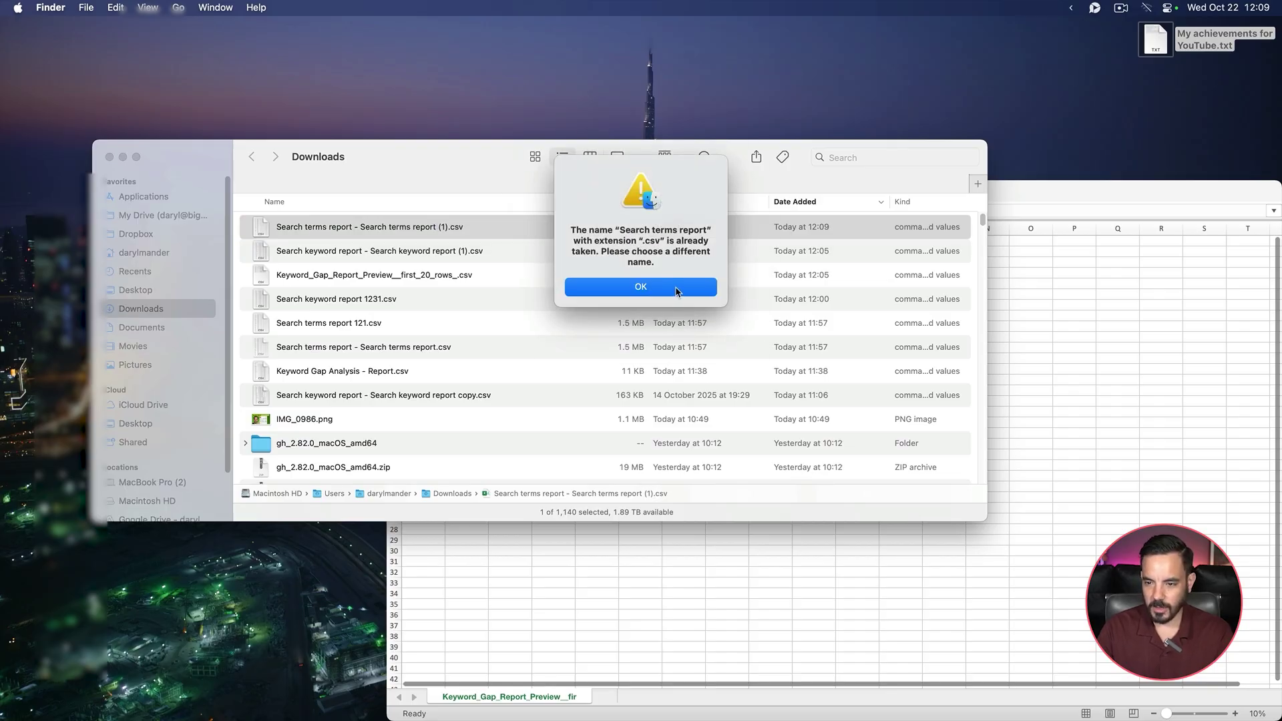
{"action": "left_click", "coordinate": [641, 287]}
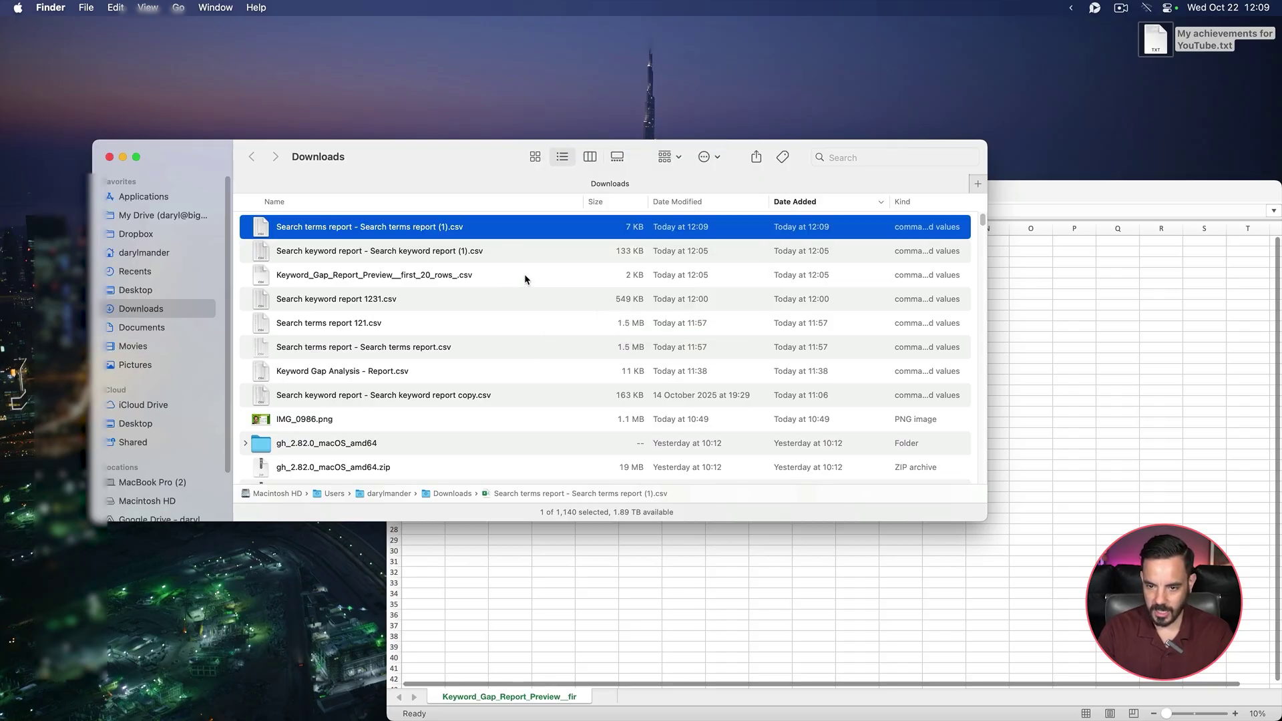
- Rename the file to 'Search terms report 1232.csv'
{"action": "key", "text": "shift+alt+Left"}
{"action": "key", "text": "shift+alt+Left"}
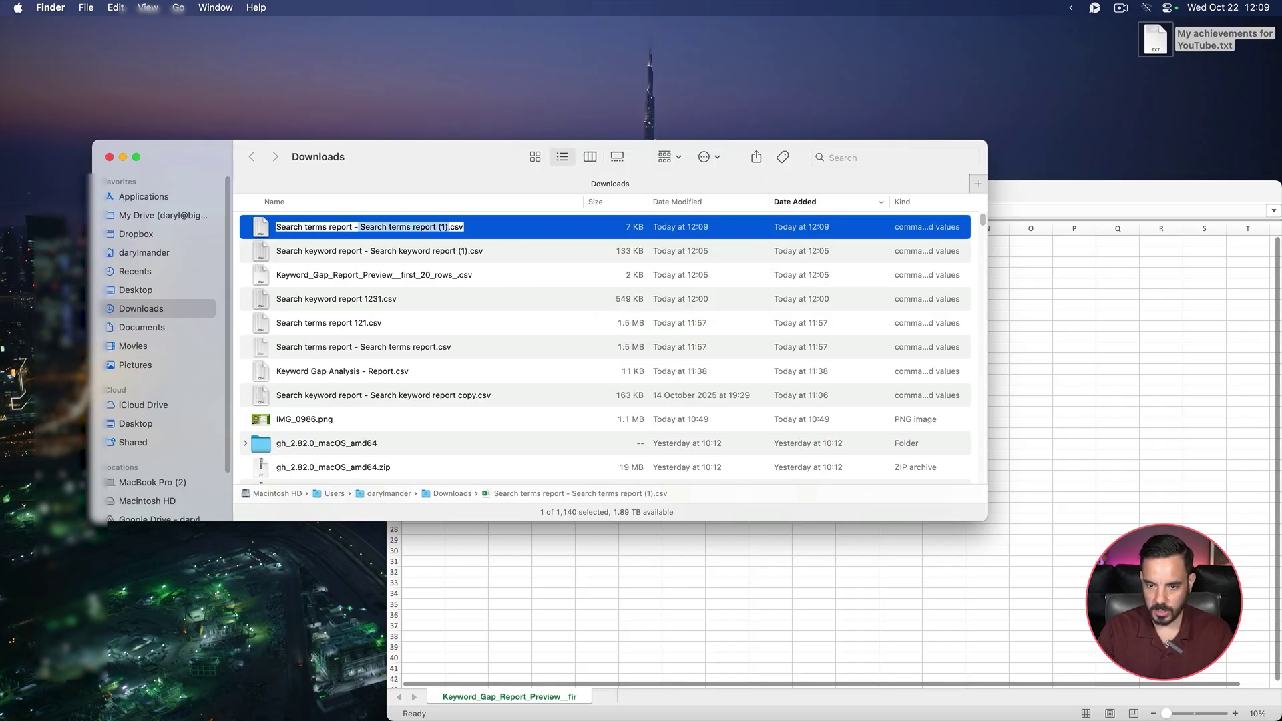
{"action": "type", "text": "1232"}
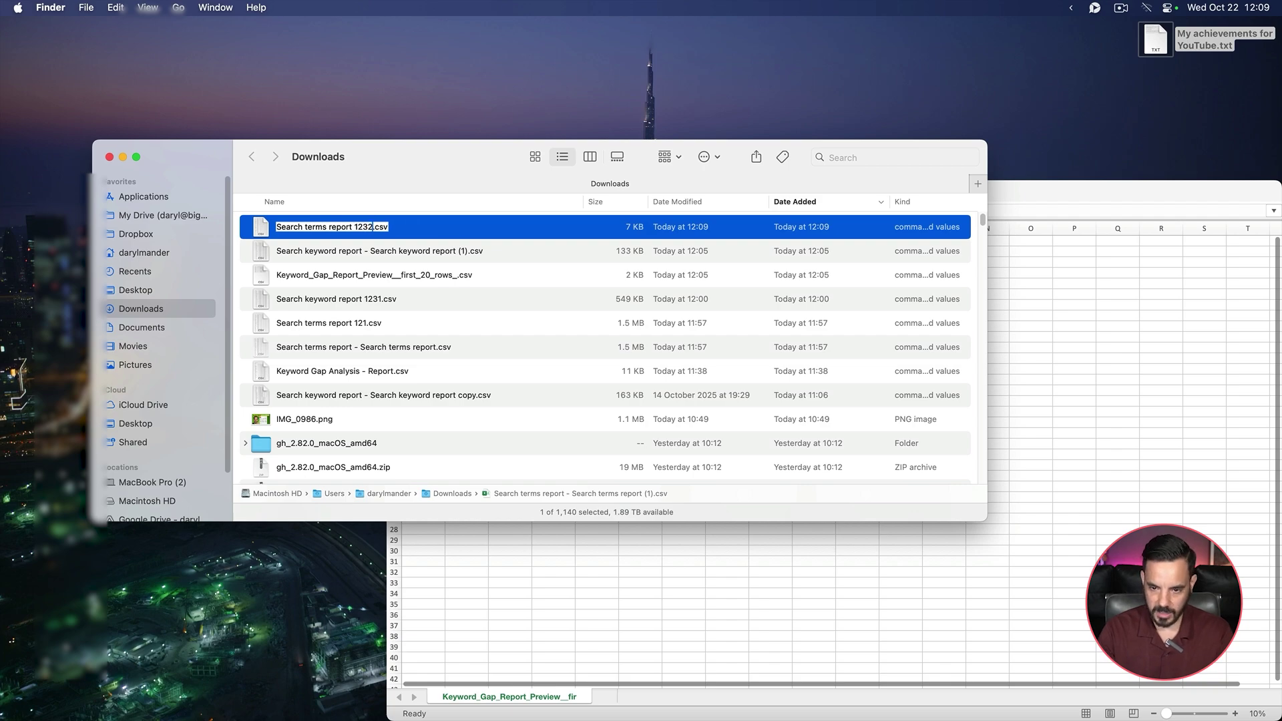
{"action": "key", "text": "Return"}
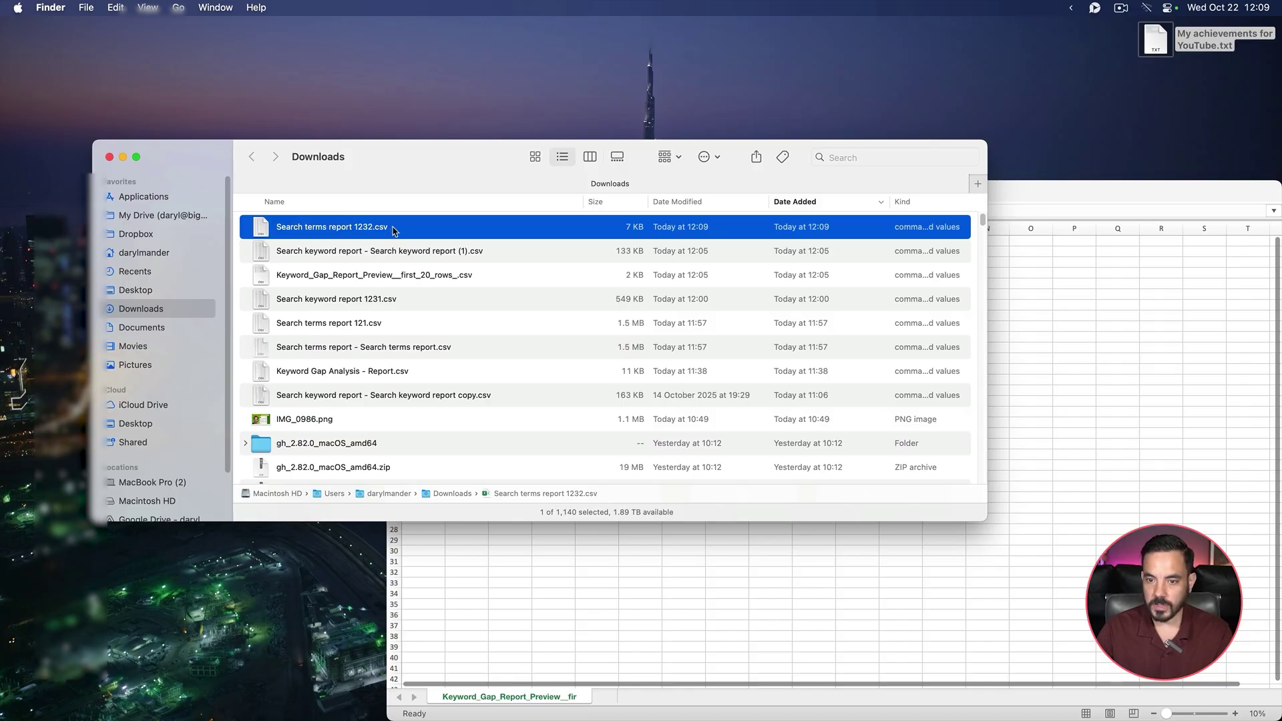
- Switch back to Chrome and the Google Ads search terms tab
{"action": "key", "text": "super+Tab"}
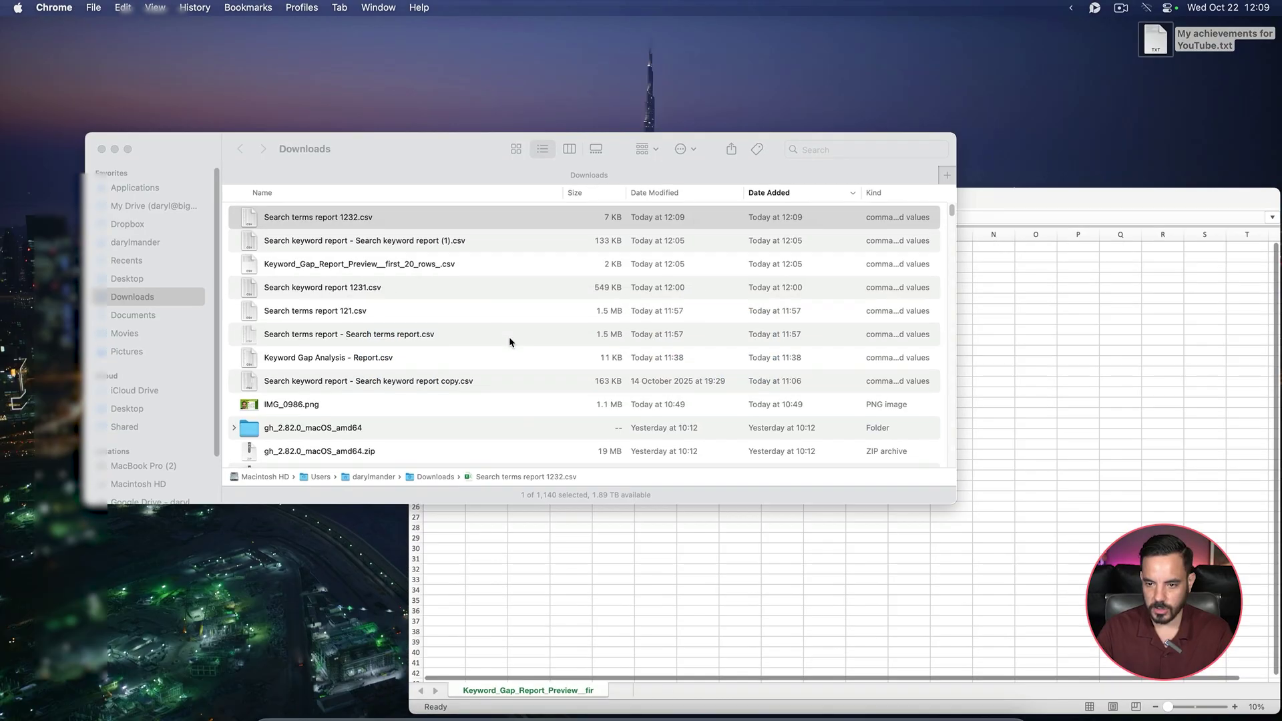
{"action": "key", "text": "ctrl+Up"}
{"action": "left_click", "coordinate": [639, 28]}
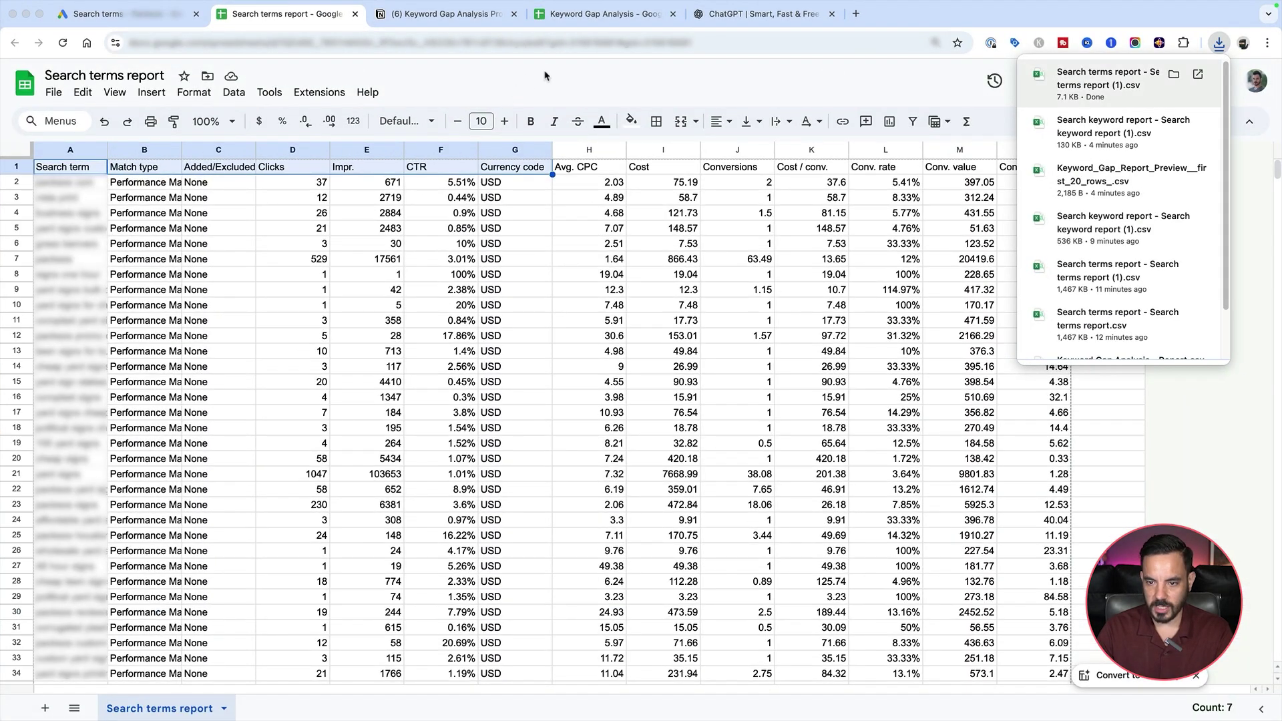
{"action": "left_click", "coordinate": [548, 75]}
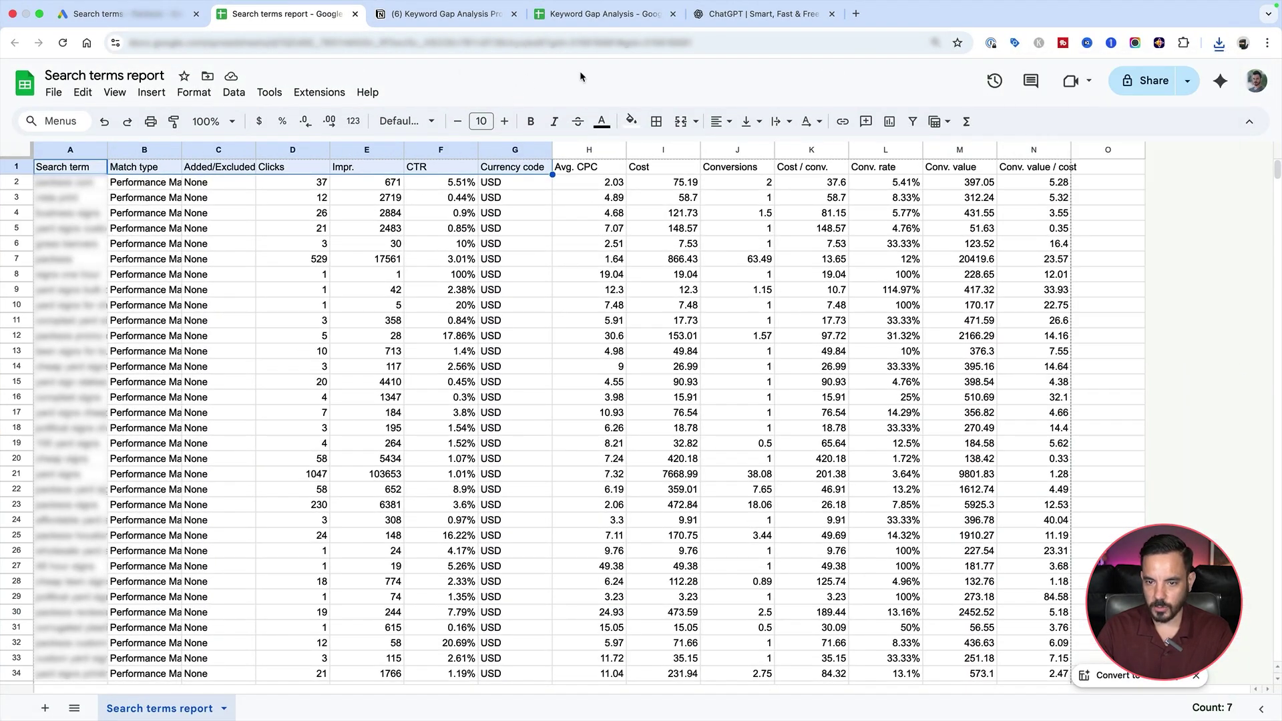
{"action": "left_click", "coordinate": [100, 13]}
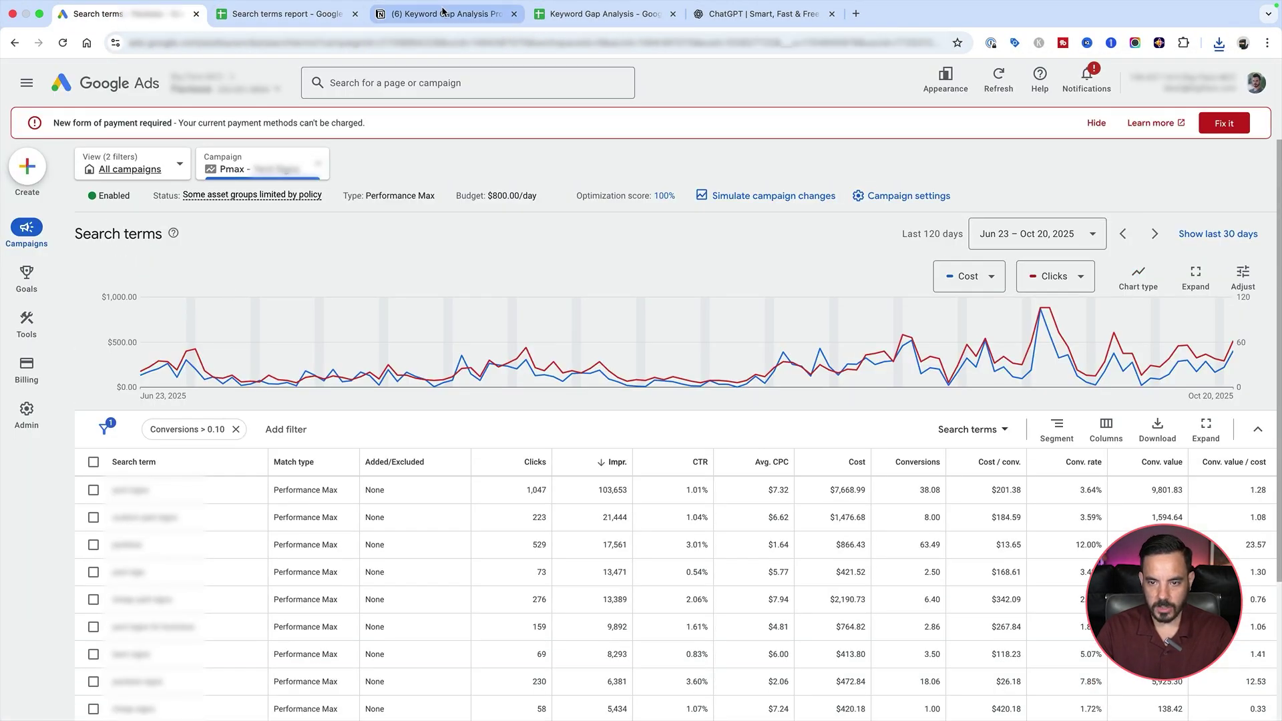
- Review the Notion step on the full keyword list, then show search terms for all campaigns
{"action": "left_click", "coordinate": [445, 13]}
{"action": "left_click_drag", "start_coordinate": [490, 323], "coordinate": [633, 324]}
{"action": "left_click", "coordinate": [109, 13]}
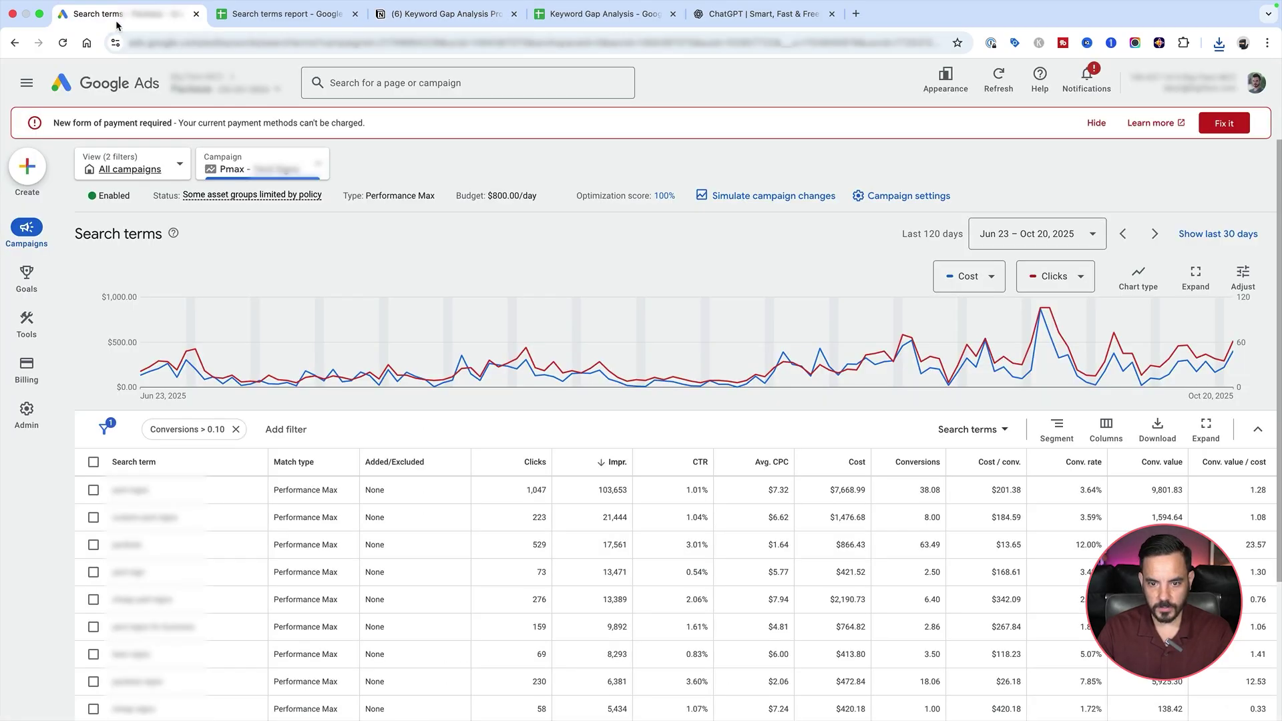
{"action": "left_click", "coordinate": [121, 169]}
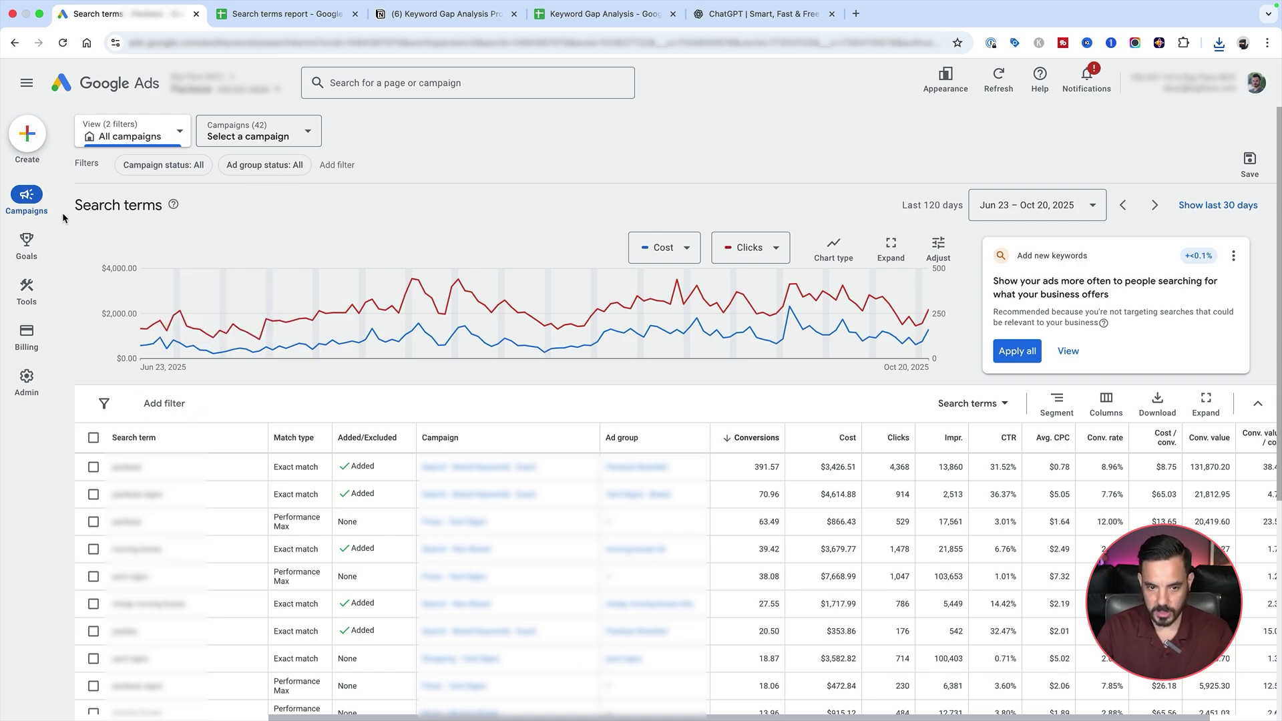
- Open the Keywords report and set the Keyword status filter to All
{"action": "left_click", "coordinate": [28, 85]}
{"action": "scroll", "coordinate": [173, 454], "scroll_direction": "down", "scroll_amount": 4}
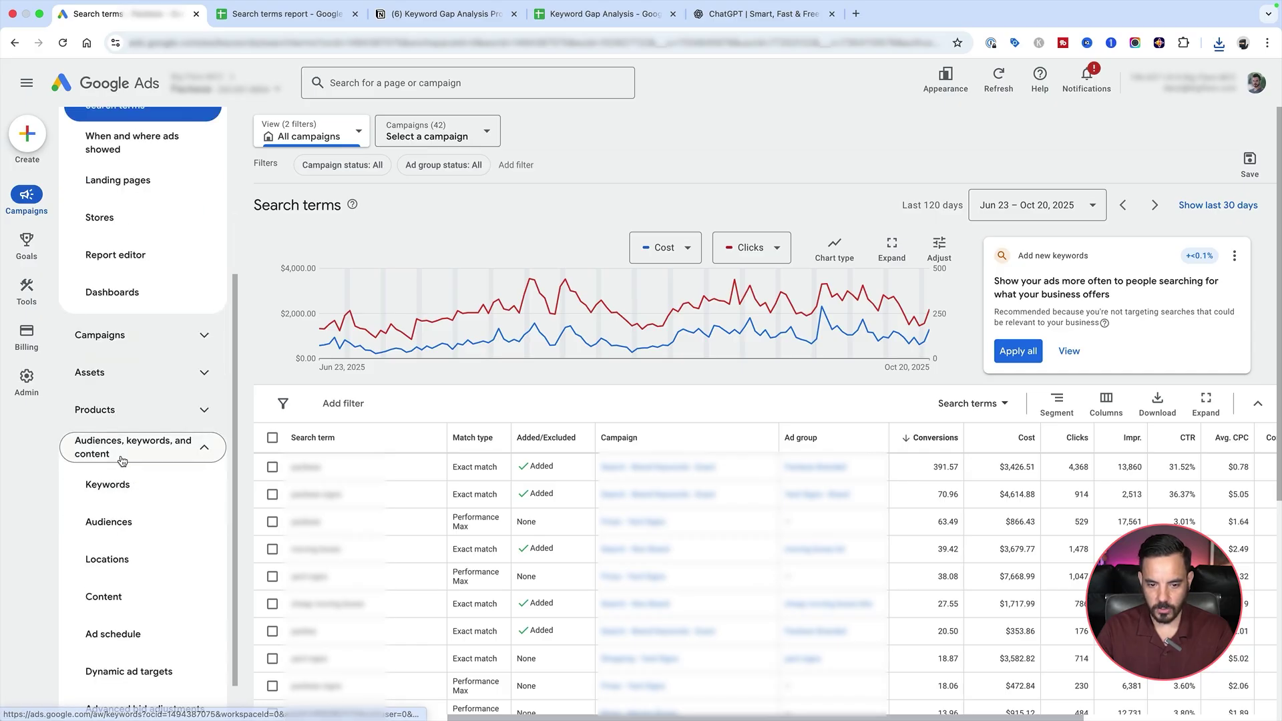
{"action": "left_click", "coordinate": [115, 485]}
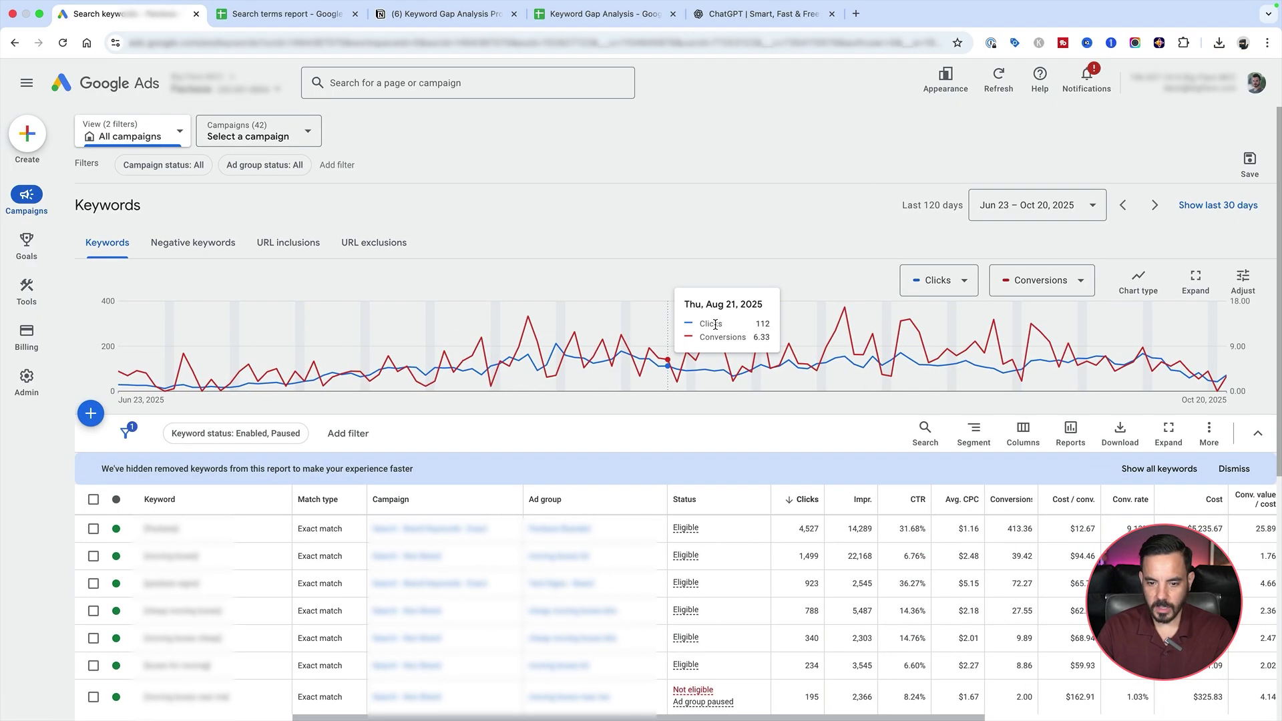
{"action": "left_click", "coordinate": [266, 436]}
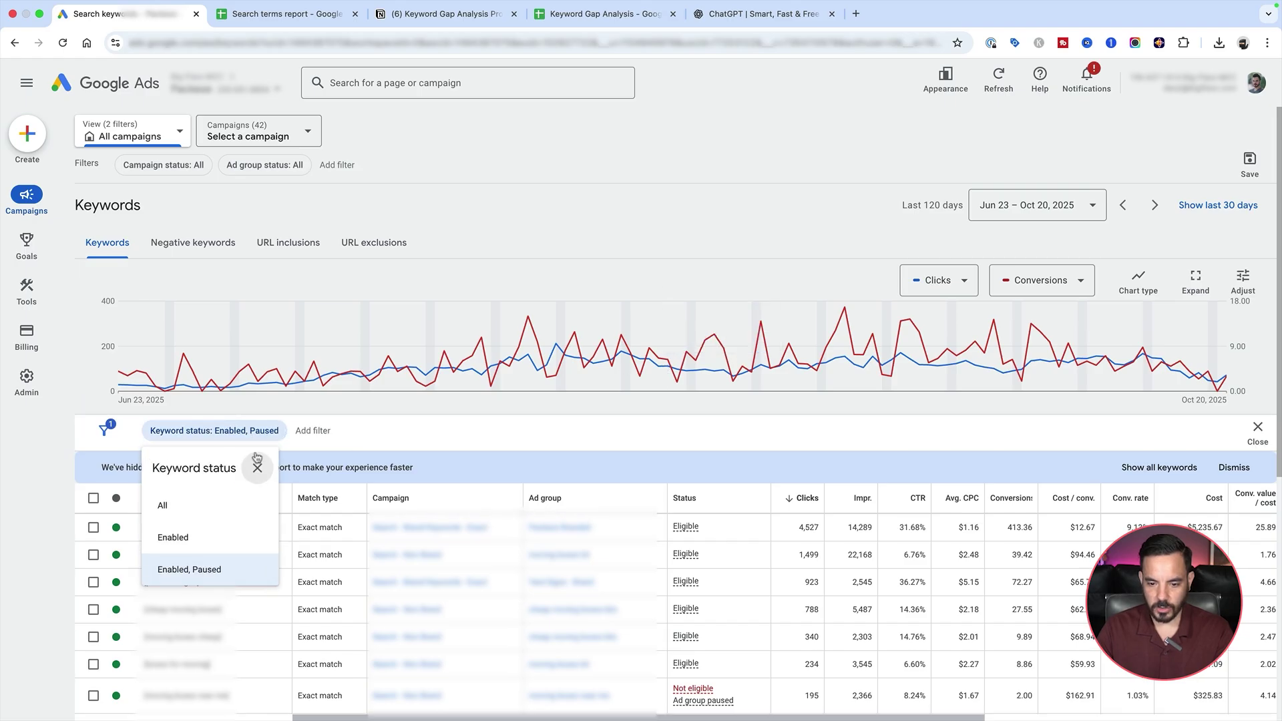
{"action": "left_click", "coordinate": [207, 516]}
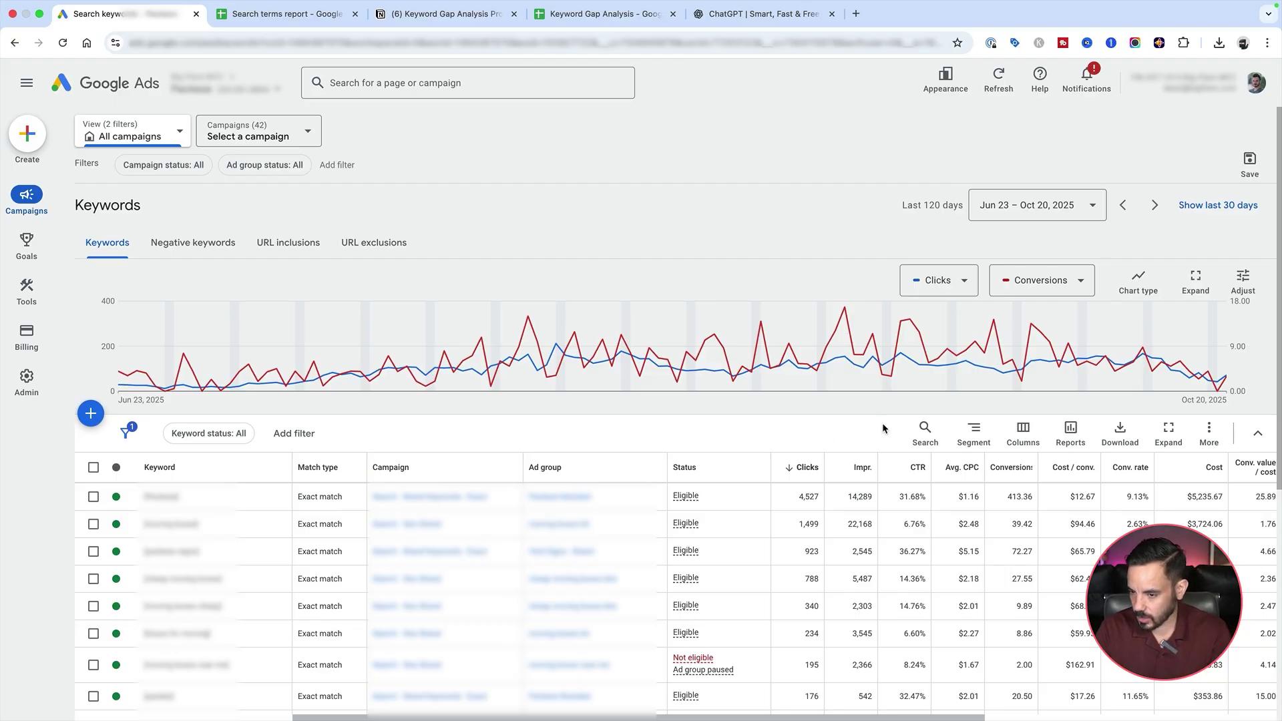
{"action": "scroll", "coordinate": [894, 382], "scroll_direction": "down", "scroll_amount": 1}
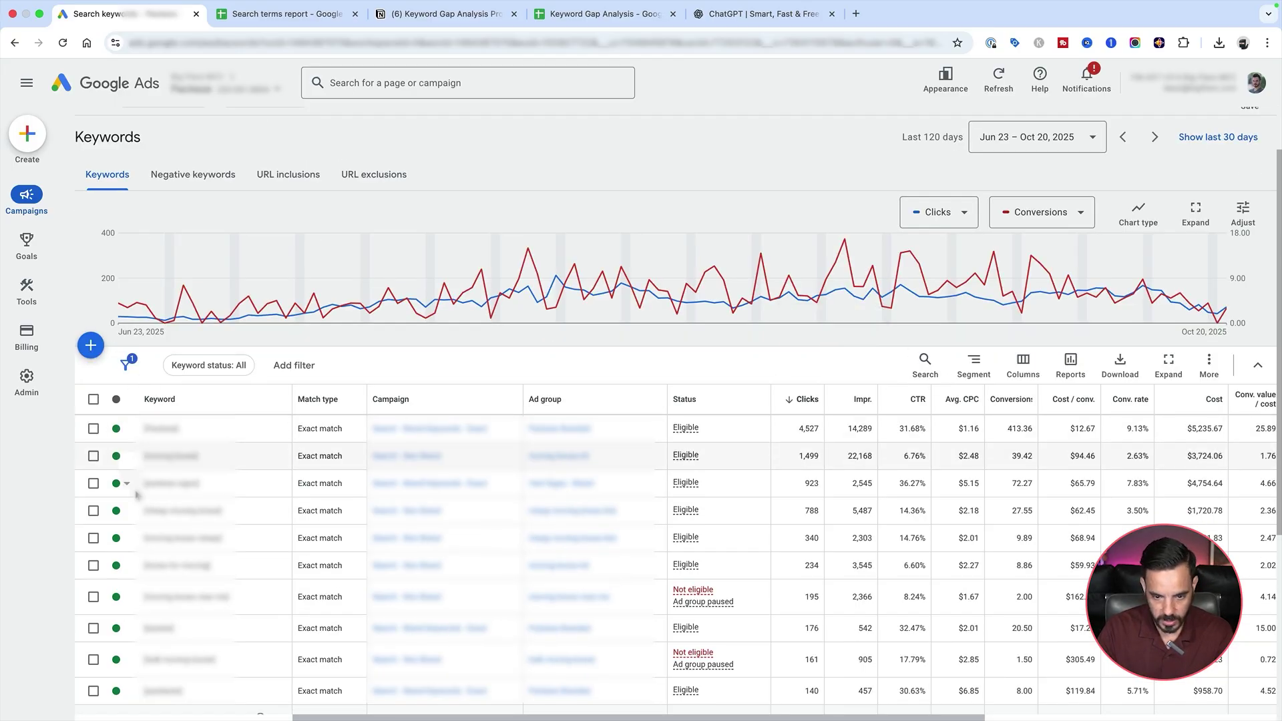
- Download the all-campaigns Keywords report as a Google Sheets export
{"action": "left_click", "coordinate": [1120, 364]}
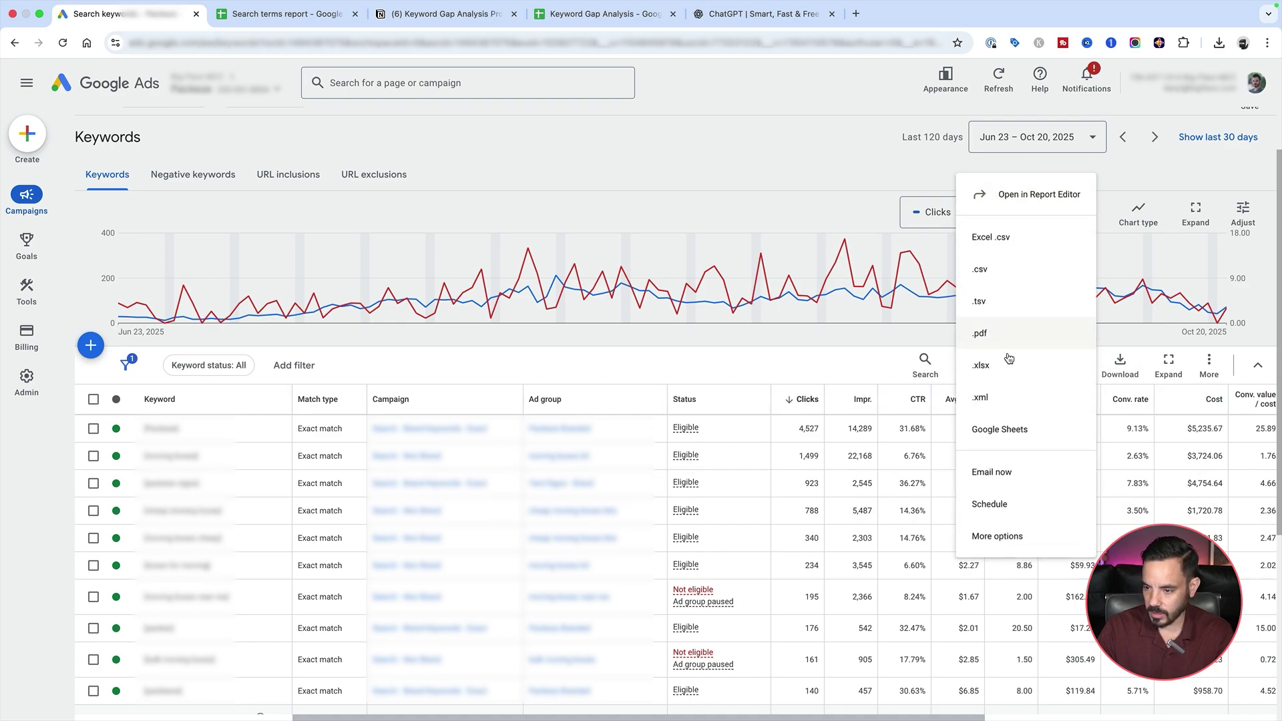
{"action": "left_click", "coordinate": [1000, 429]}
{"action": "left_click", "coordinate": [730, 482]}
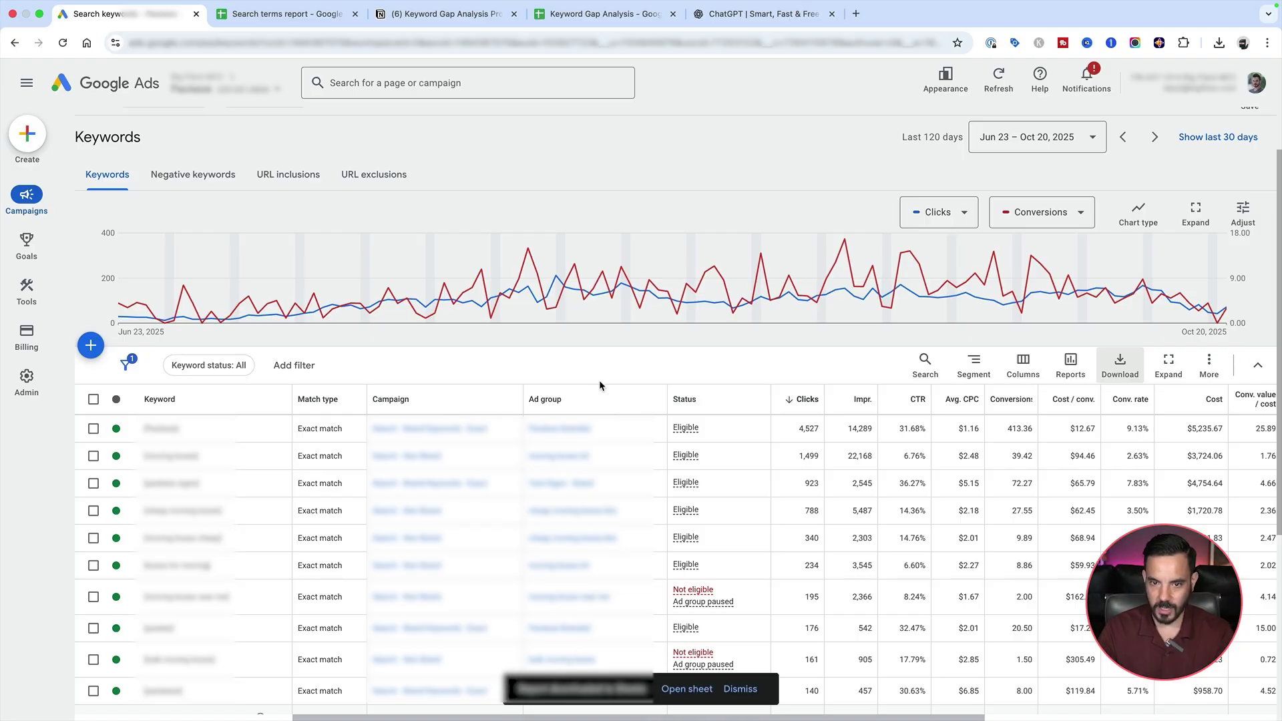
- Open the new Search keyword report sheet and delete its two title rows (rows 1–2)
{"action": "left_click", "coordinate": [687, 689]}
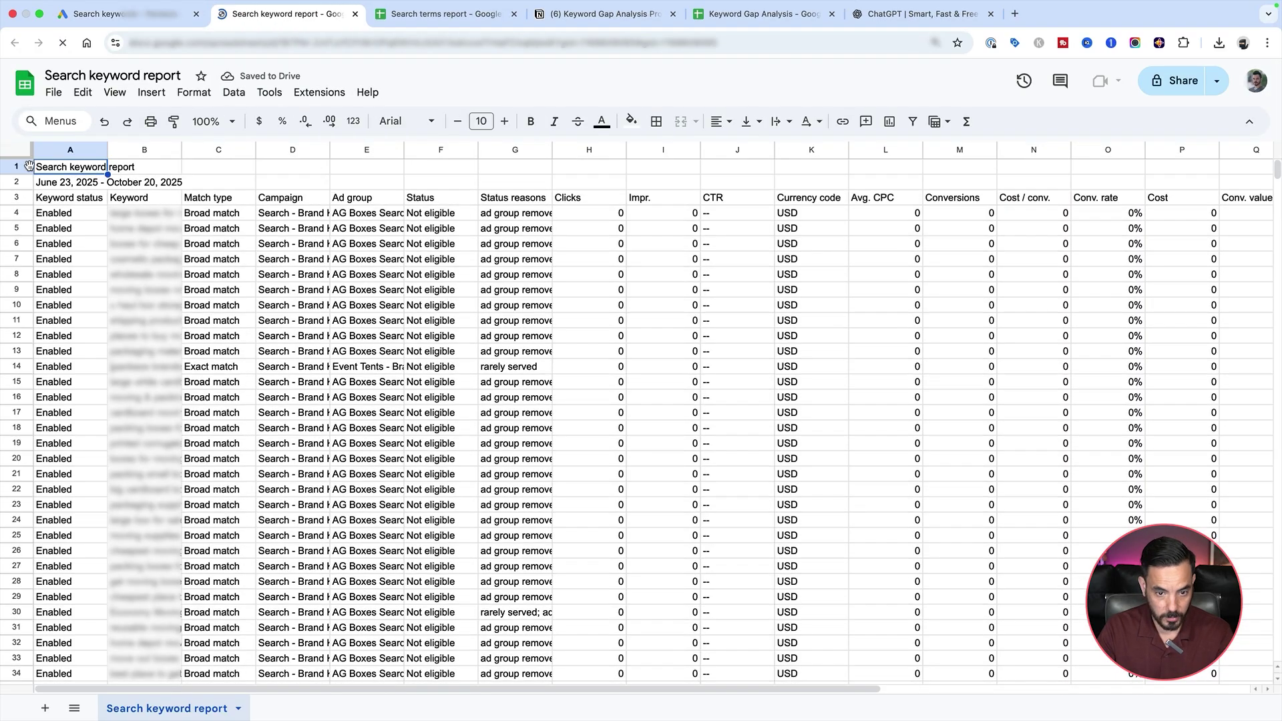
{"action": "left_click", "coordinate": [18, 167]}
{"action": "left_click_drag", "start_coordinate": [18, 167], "coordinate": [41, 179]}
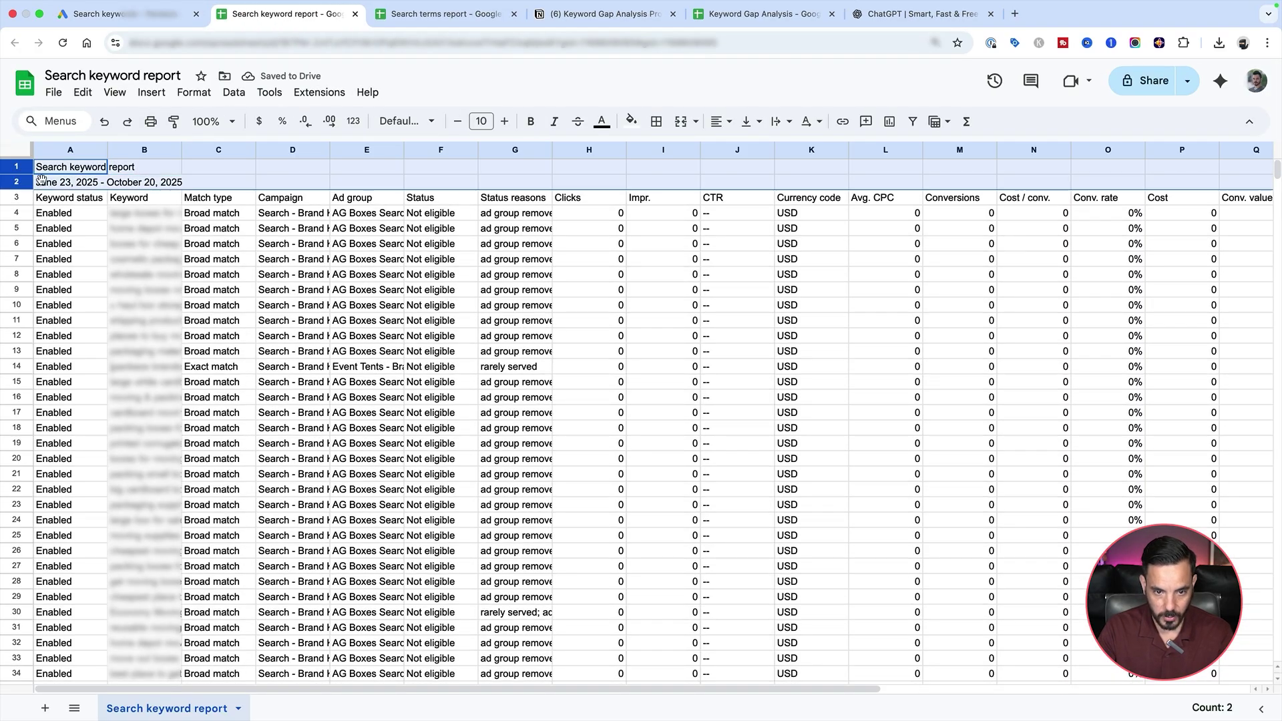
{"action": "right_click", "coordinate": [89, 172]}
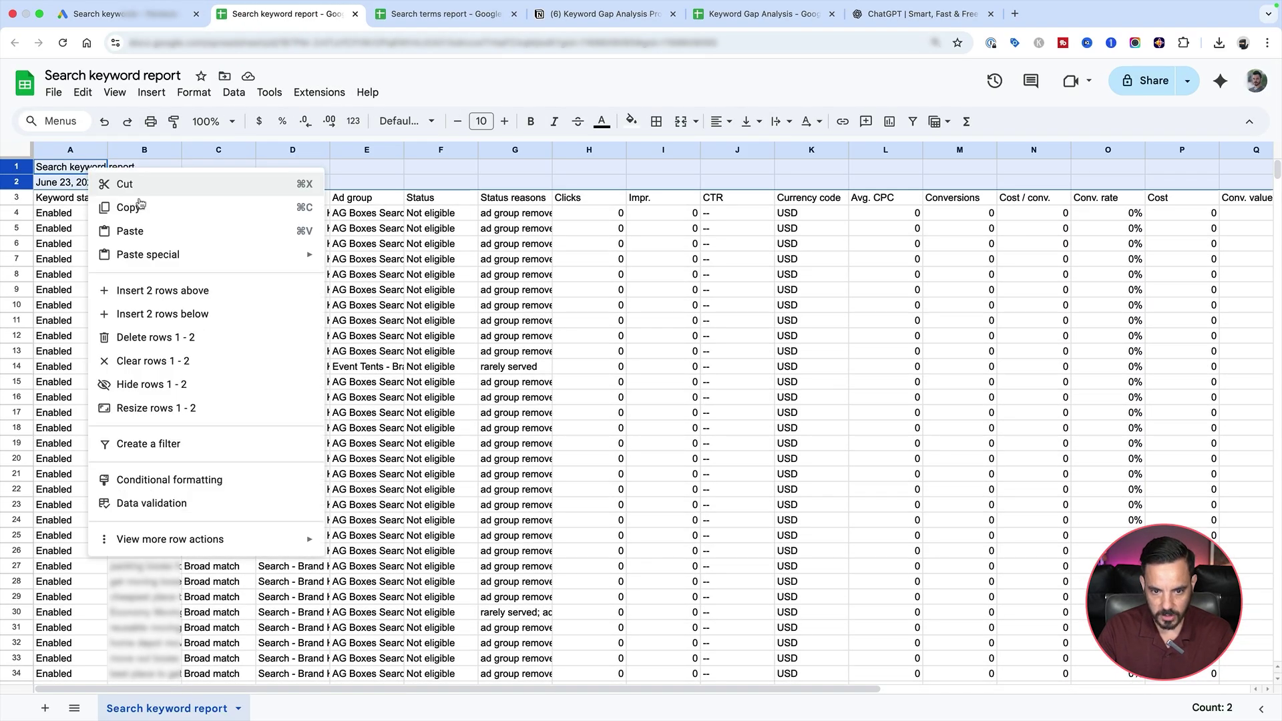
{"action": "left_click", "coordinate": [155, 255]}
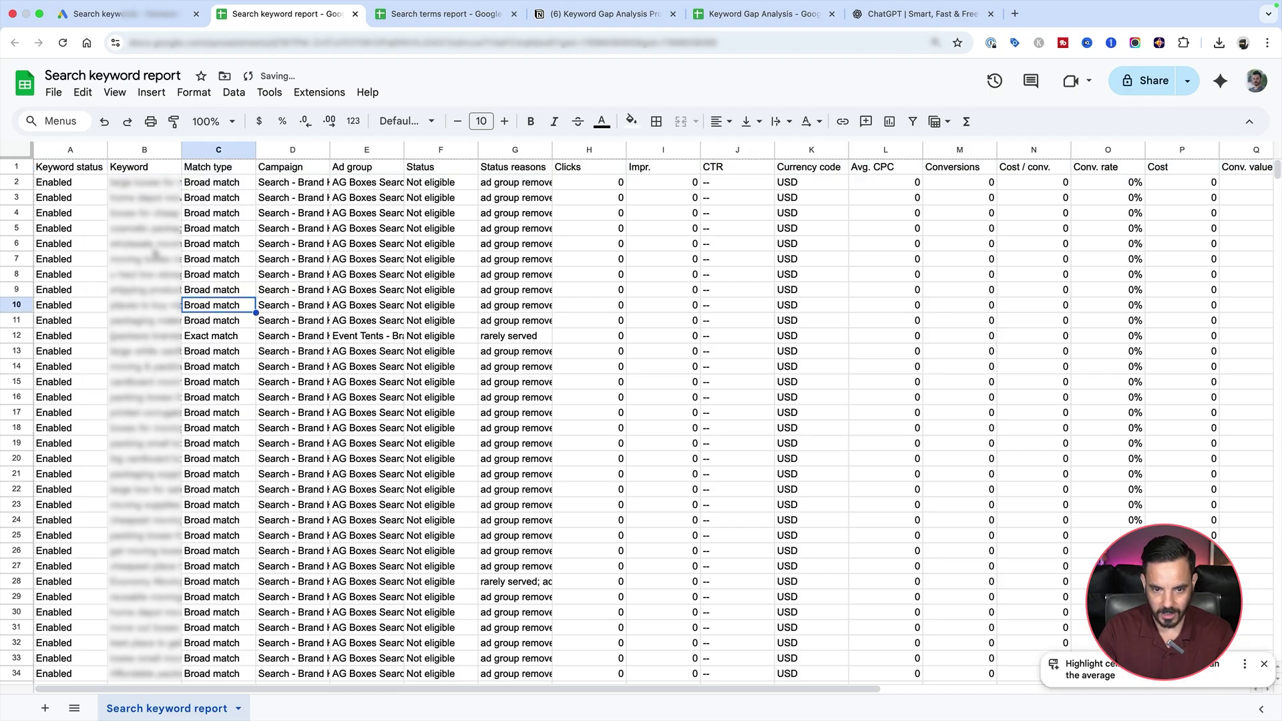
- Download the Search keyword report sheet as a Comma Separated Values (.csv) file
{"action": "left_click", "coordinate": [53, 92]}
{"action": "mouse_move", "coordinate": [145, 270]}
{"action": "left_click", "coordinate": [569, 244]}
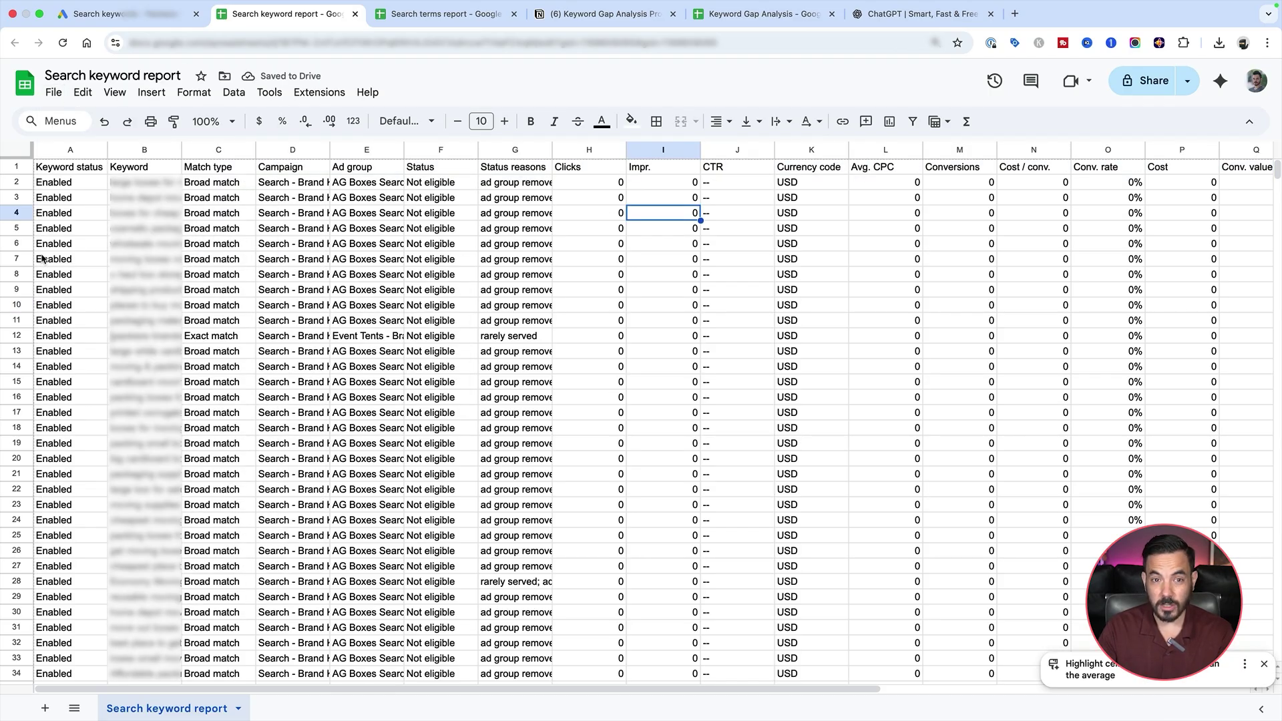
{"action": "left_click", "coordinate": [74, 173]}
{"action": "left_click", "coordinate": [969, 173], "text": "shift"}
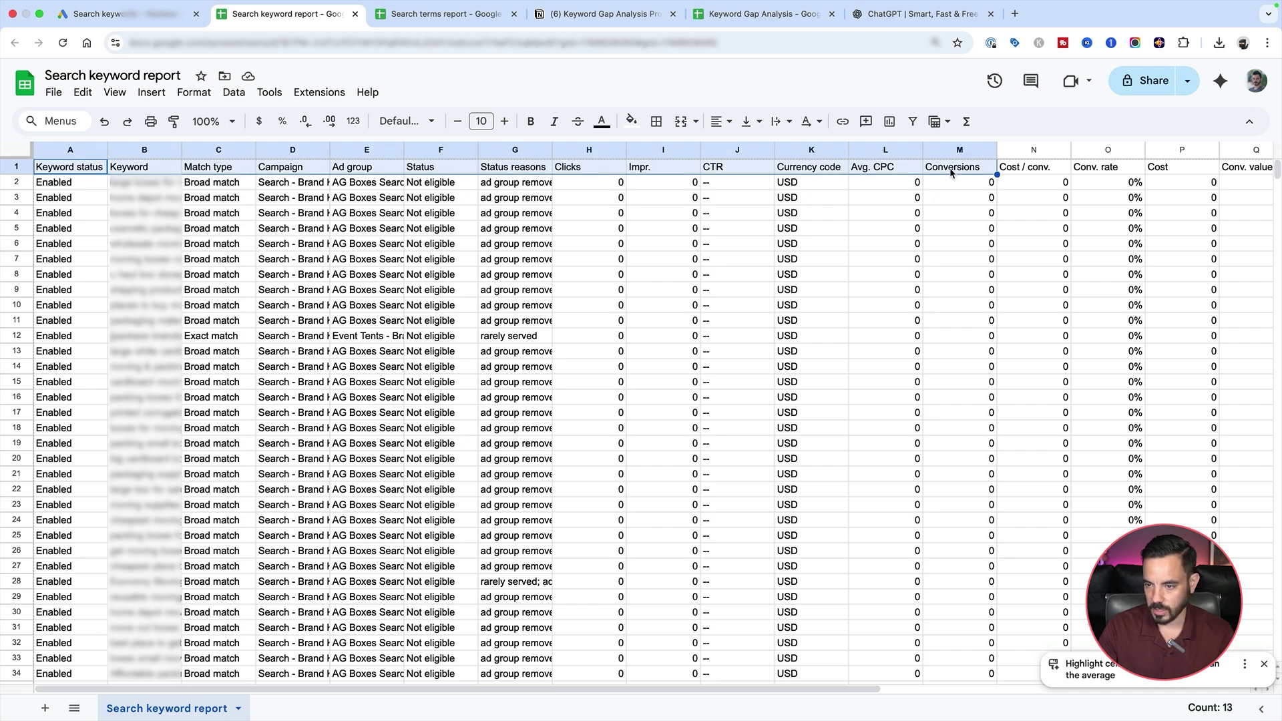
{"action": "left_click", "coordinate": [53, 92]}
{"action": "mouse_move", "coordinate": [133, 279]}
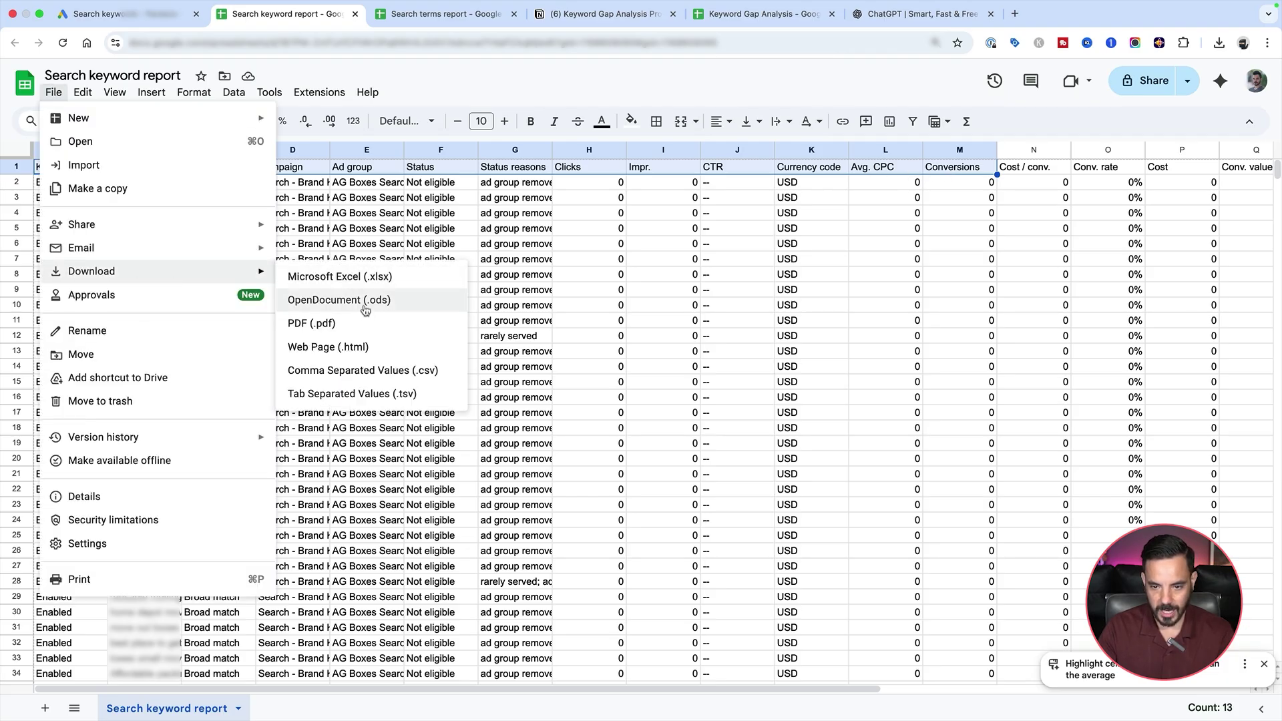
{"action": "left_click", "coordinate": [383, 374]}
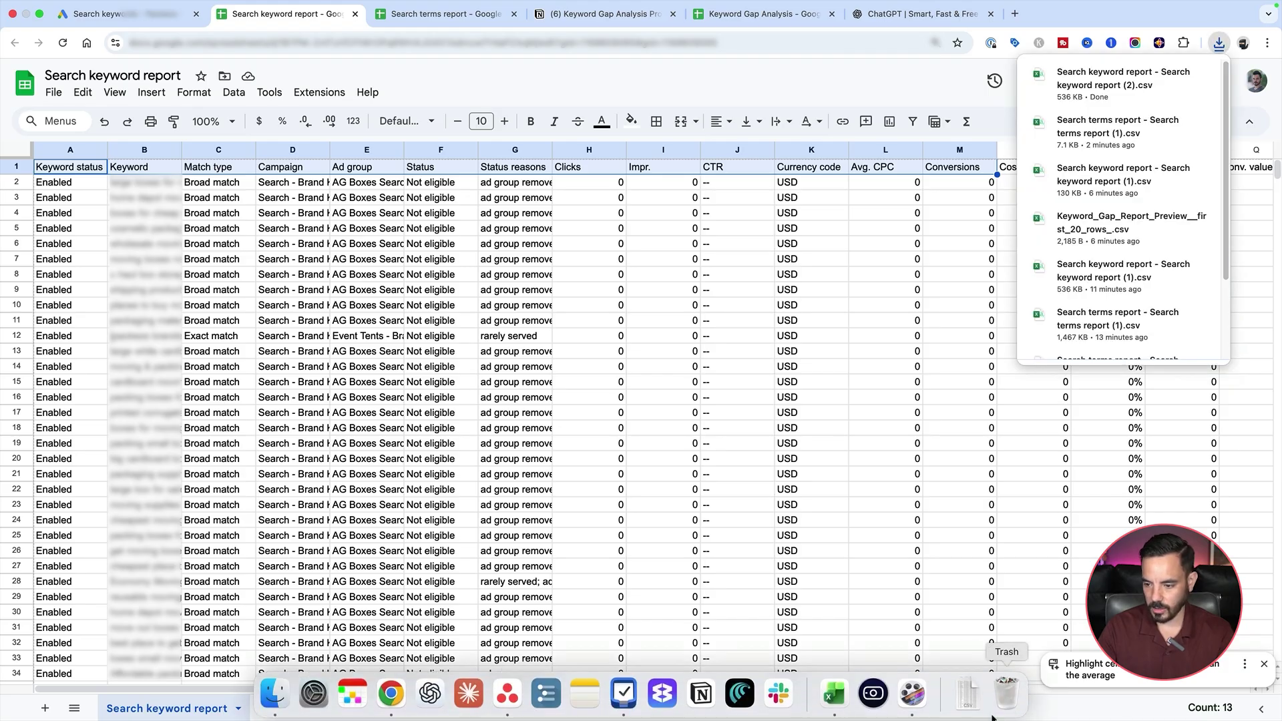
- In Finder's Downloads, try trimming the newest report's duplicate name suffix, dismissing the name-taken warning
{"action": "left_click", "coordinate": [967, 694]}
{"action": "left_click", "coordinate": [1039, 173]}
{"action": "left_click", "coordinate": [460, 227]}
{"action": "left_click", "coordinate": [464, 227]}
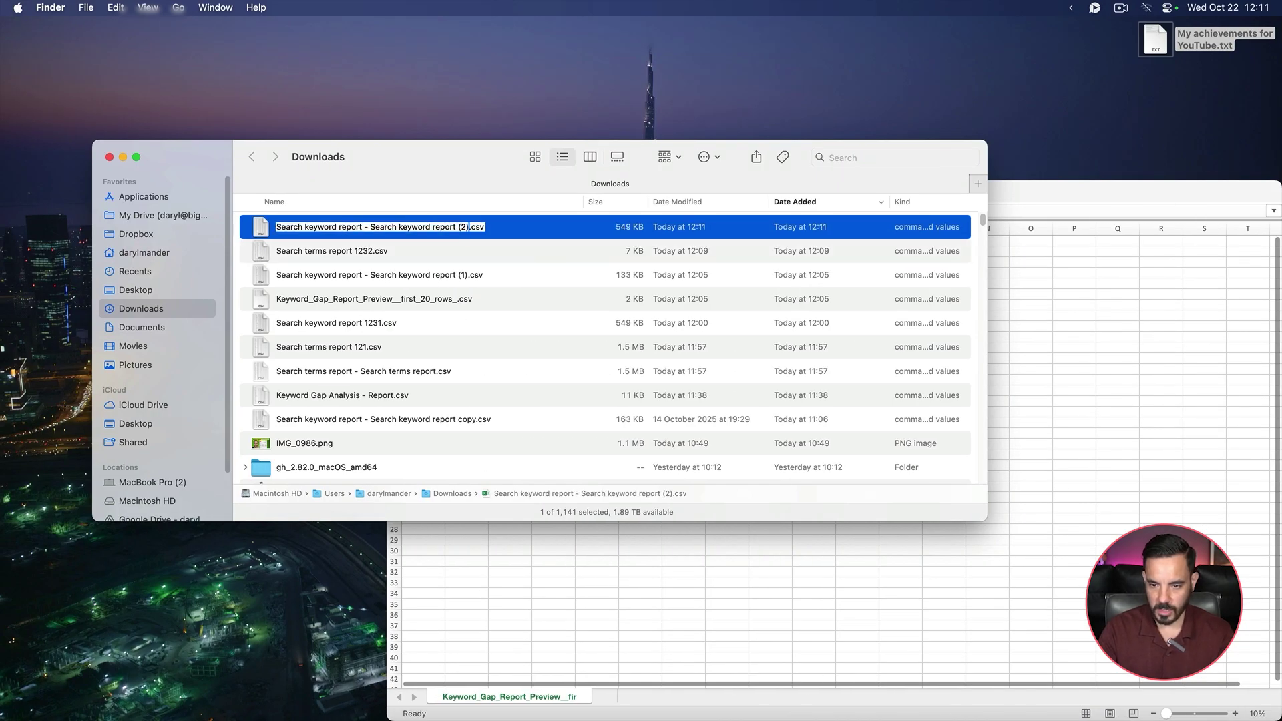
{"action": "left_click_drag", "start_coordinate": [470, 227], "coordinate": [370, 228]}
{"action": "key", "text": "BackSpace"}
{"action": "key", "text": "Return"}
{"action": "left_click", "coordinate": [620, 288]}
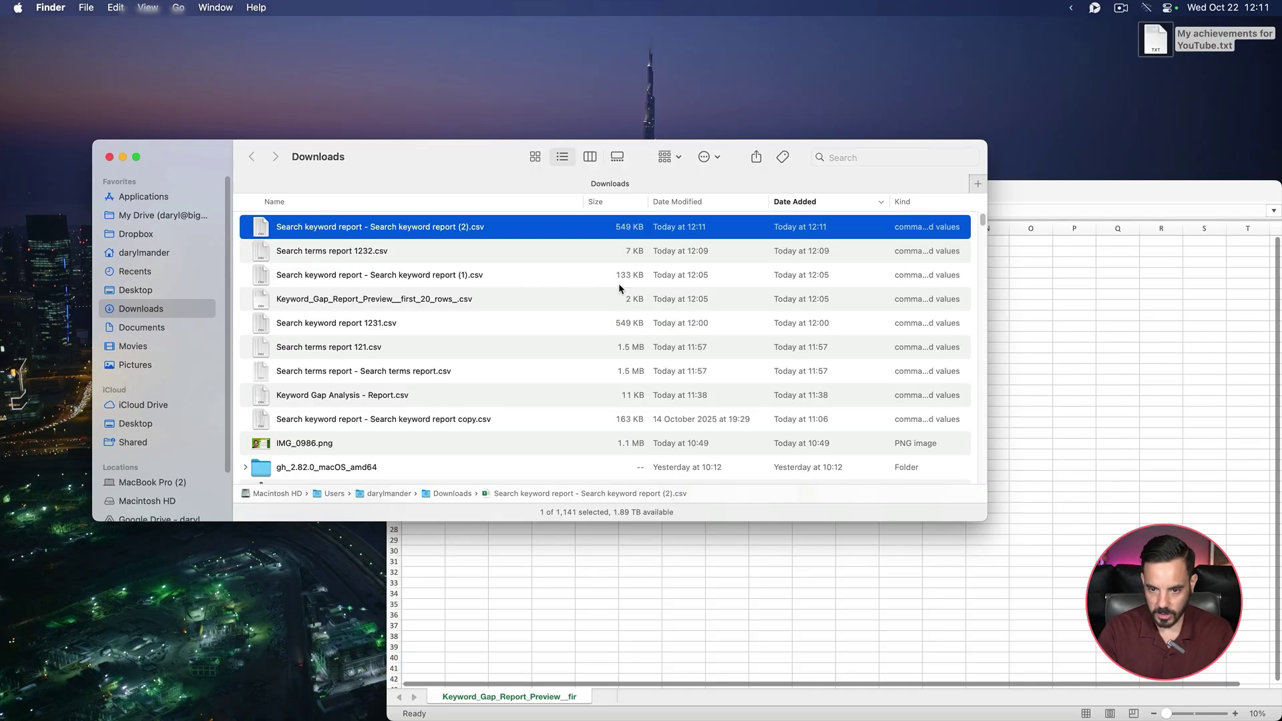
- Rename the newest download to 'Search keyword report 12312.csv'
{"action": "key", "text": "Return"}
{"action": "key", "text": "Right"}
{"action": "key", "text": "shift+alt+Left"}
{"action": "key", "text": "shift+alt+Left"}
{"action": "key", "text": "shift+alt+Left"}
{"action": "key", "text": "shift+alt+Left"}
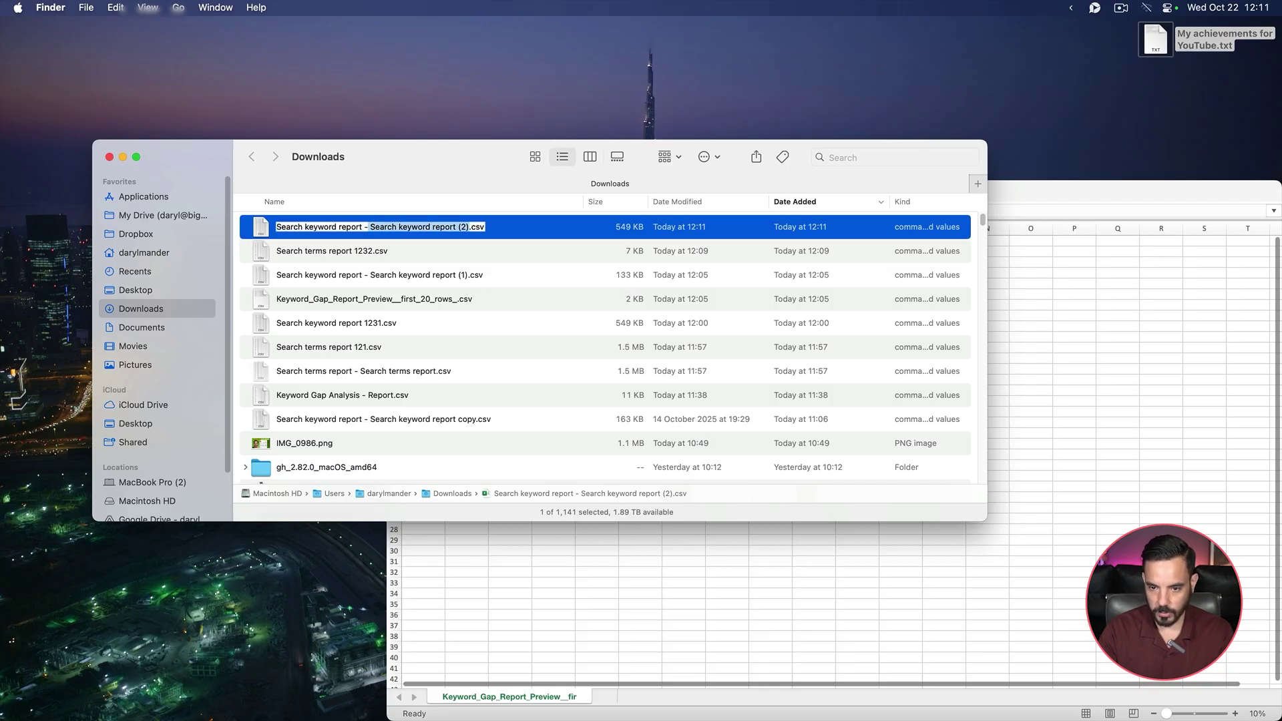
{"action": "key", "text": "shift+Left"}
{"action": "key", "text": "shift+Left"}
{"action": "type", "text": "12312"}
{"action": "key", "text": "Return"}
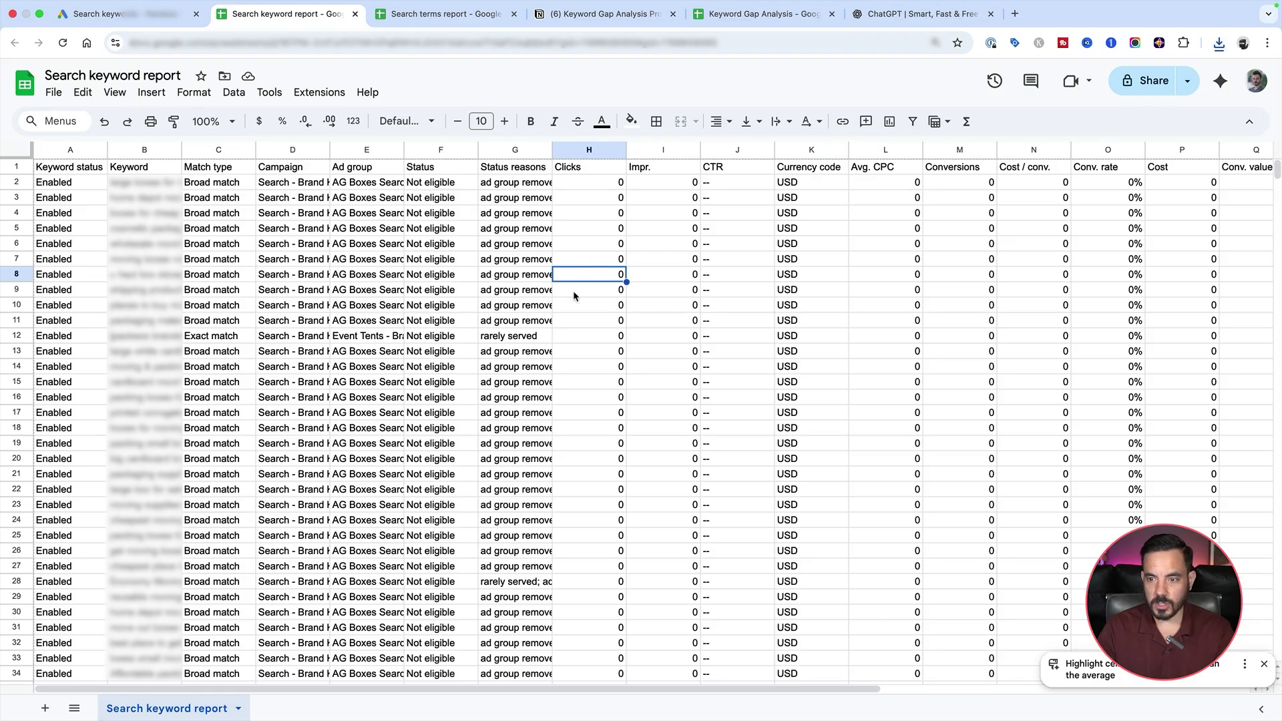
- Switch from the keyword report sheet to the ChatGPT browser tab
{"action": "left_click", "coordinate": [887, 19]}
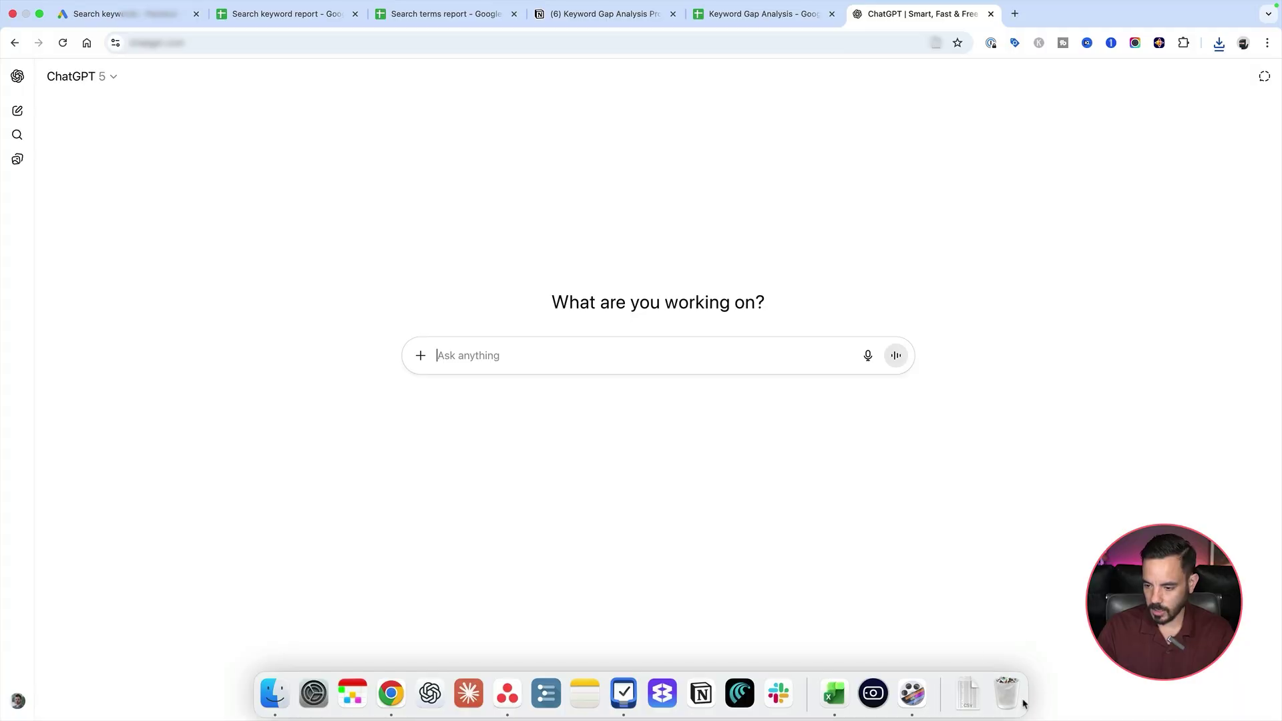
- Drag Search keyword report 12312.csv and Search terms report 1232.csv from Downloads into the Ask anything box
{"action": "left_click", "coordinate": [969, 695]}
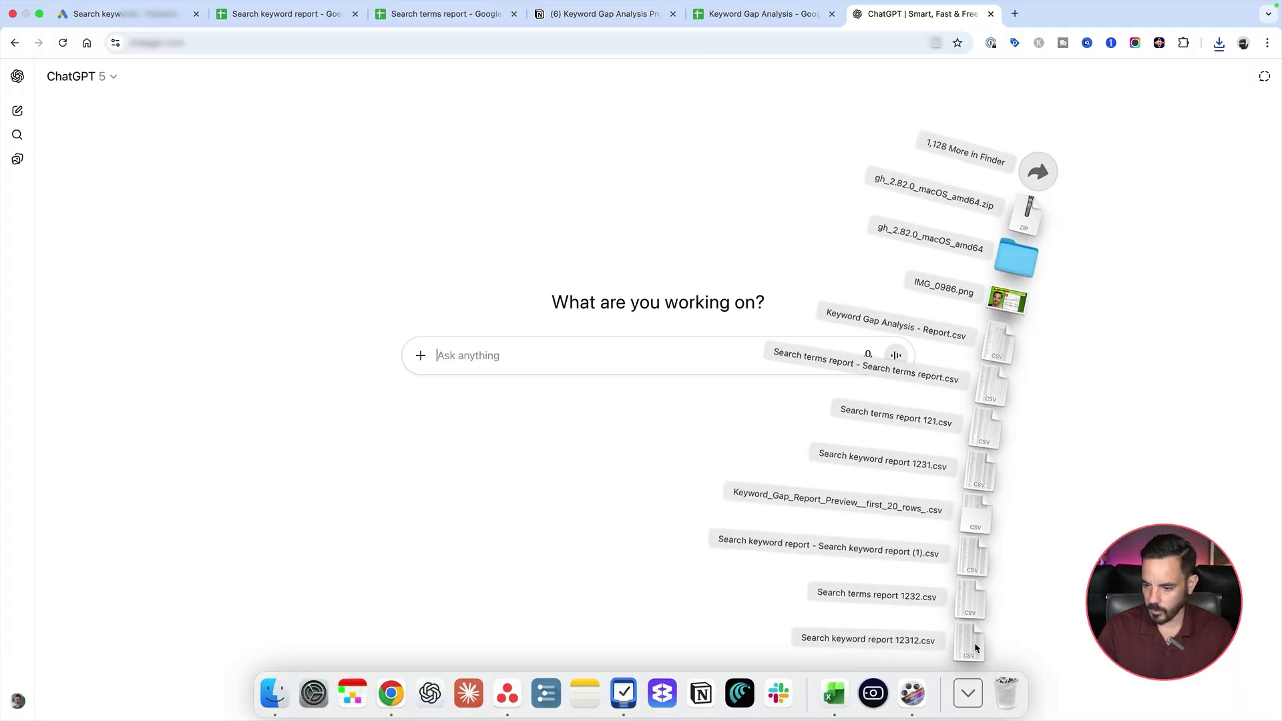
{"action": "left_click_drag", "start_coordinate": [975, 648], "coordinate": [792, 497]}
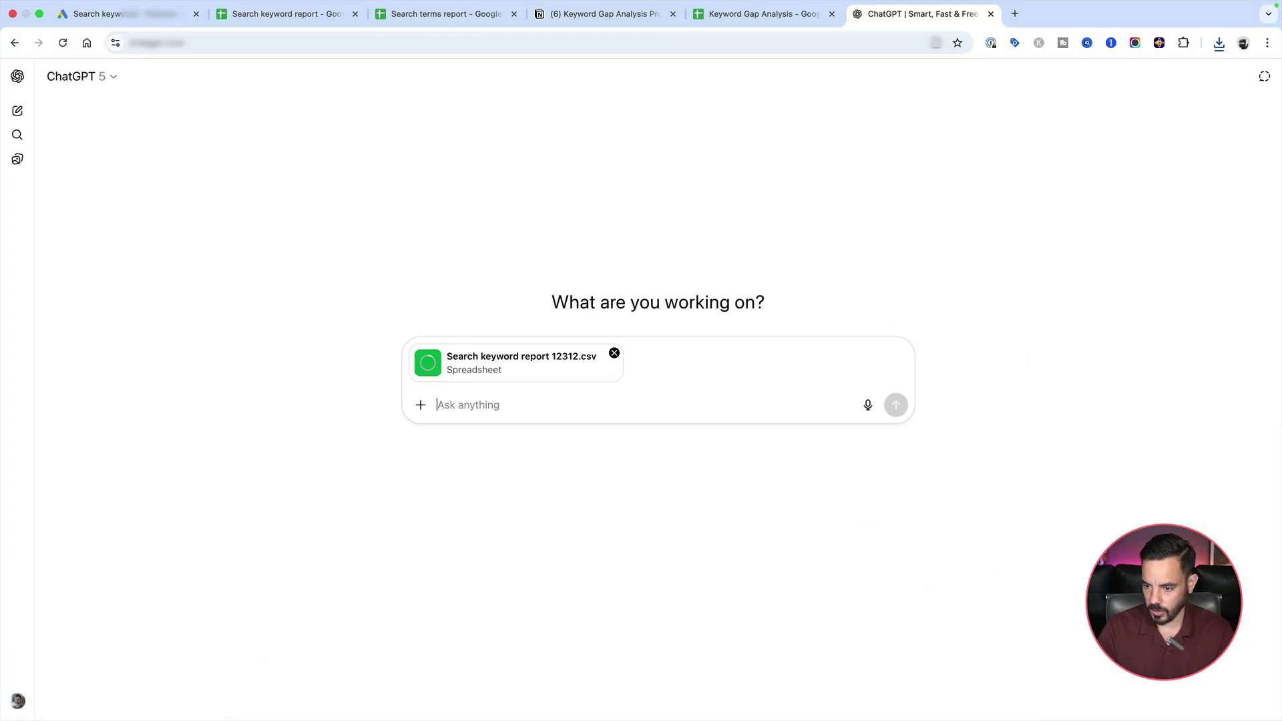
{"action": "left_click", "coordinate": [969, 693]}
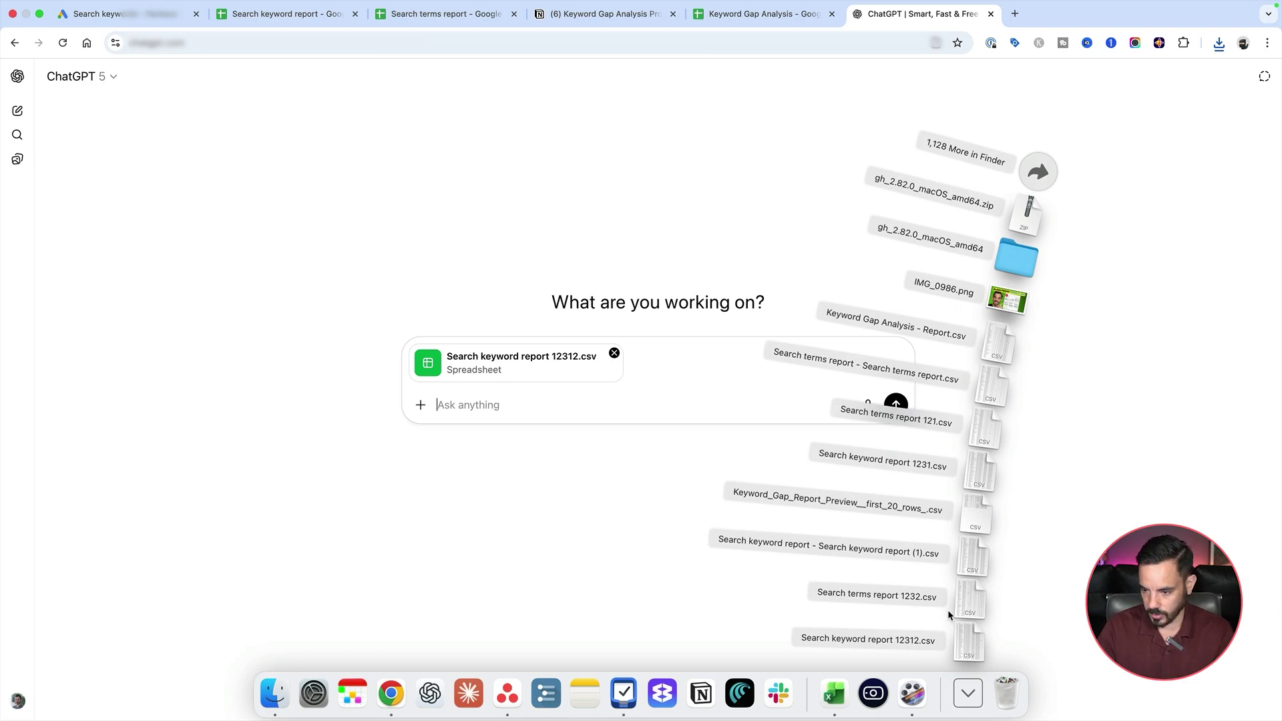
{"action": "left_click_drag", "start_coordinate": [970, 601], "coordinate": [679, 465]}
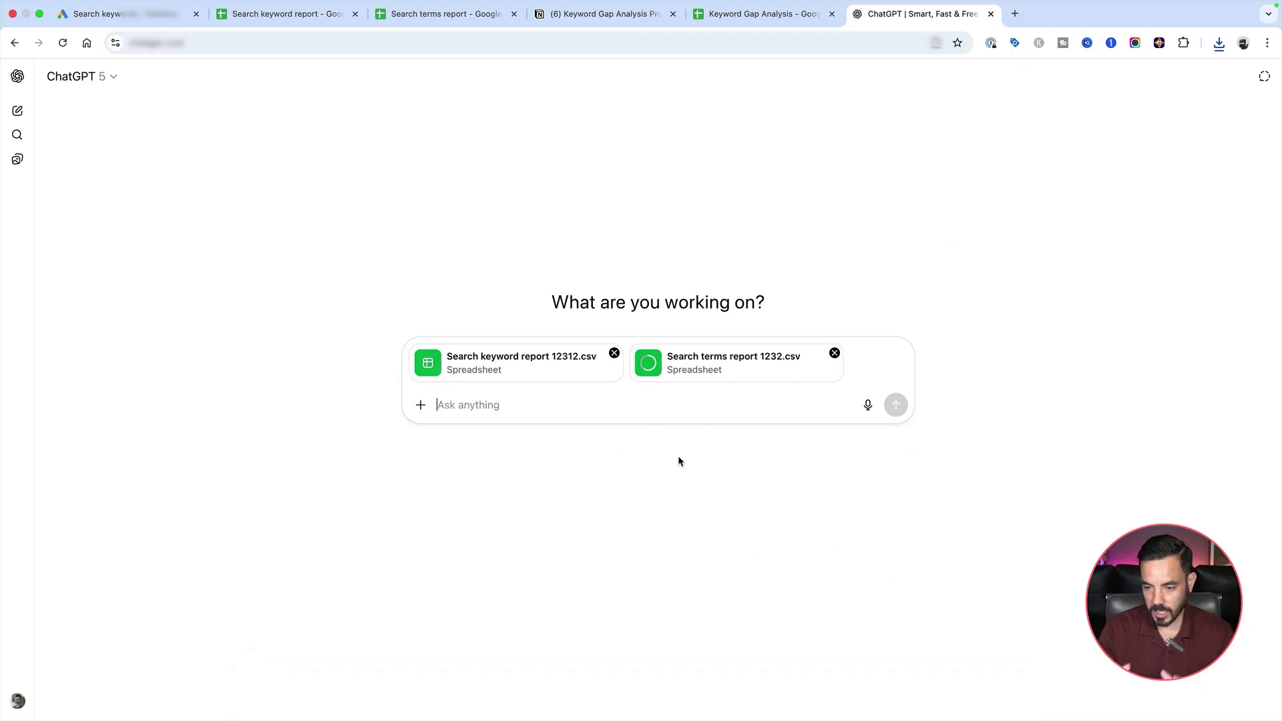
- In Notion, select the Keyword Gap Analysis prompt from 'I have attached…' through its end
{"action": "left_click", "coordinate": [563, 14]}
{"action": "scroll", "coordinate": [511, 298], "scroll_direction": "down", "scroll_amount": 6}
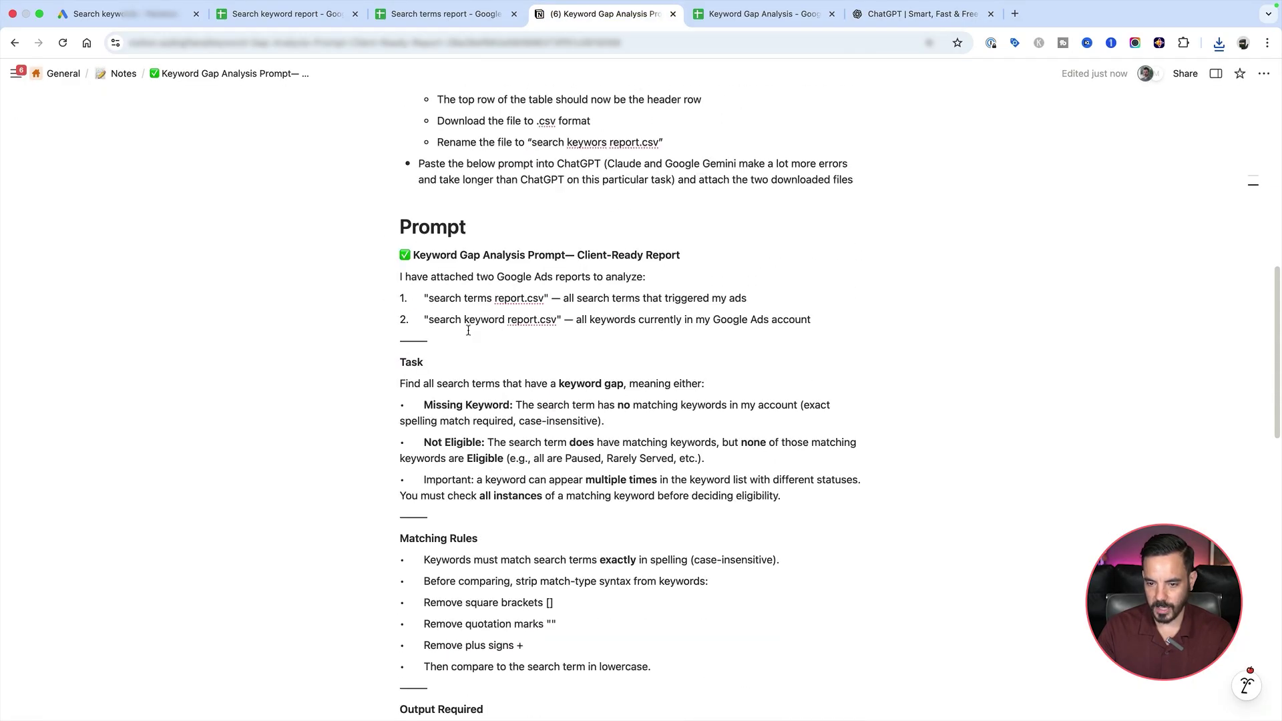
{"action": "left_click_drag", "start_coordinate": [399, 279], "coordinate": [712, 565]}
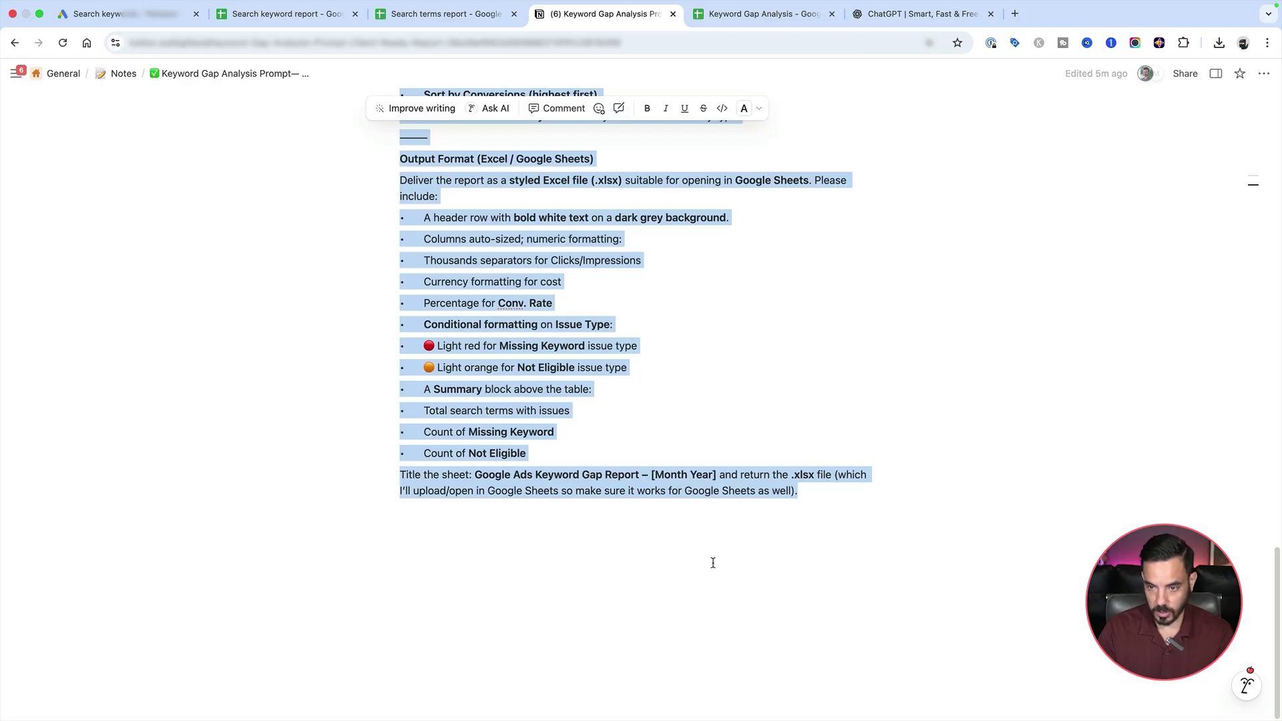
{"action": "left_click", "coordinate": [921, 13]}
- Paste and send the keyword gap prompt, then switch to the Keyword Gap Analysis sheet
{"action": "key", "text": "super+v"}
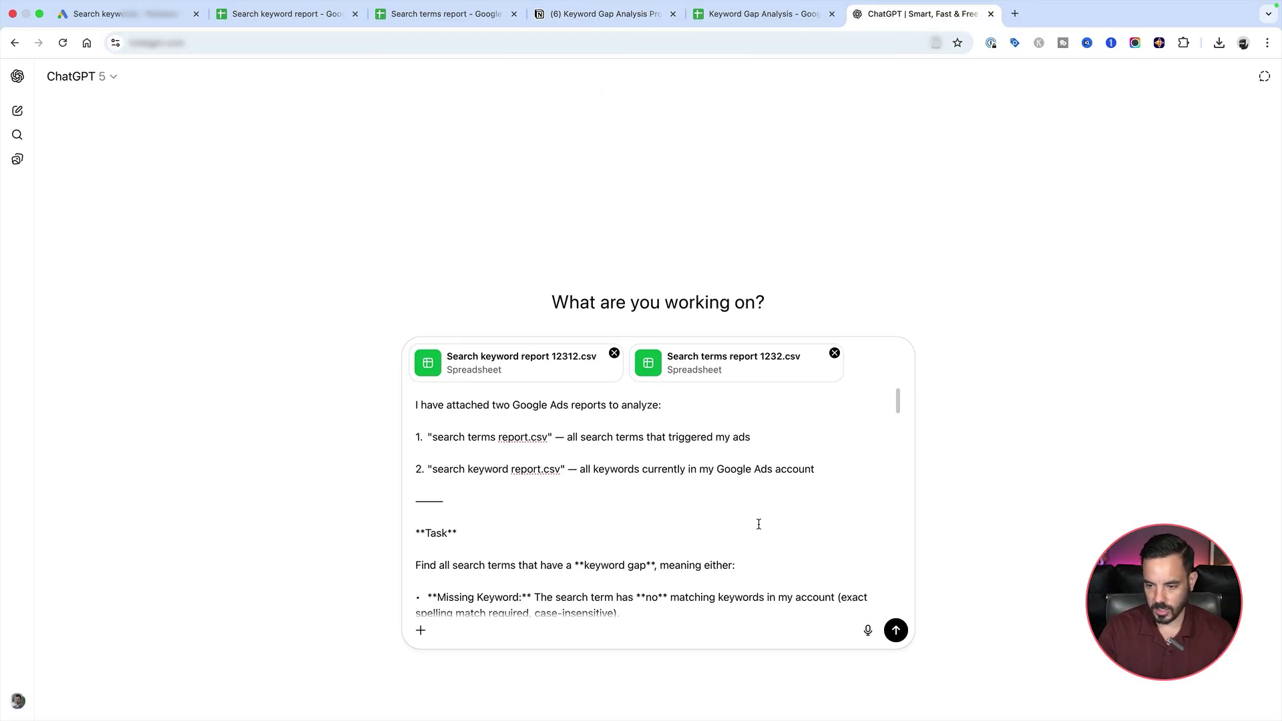
{"action": "left_click", "coordinate": [895, 630]}
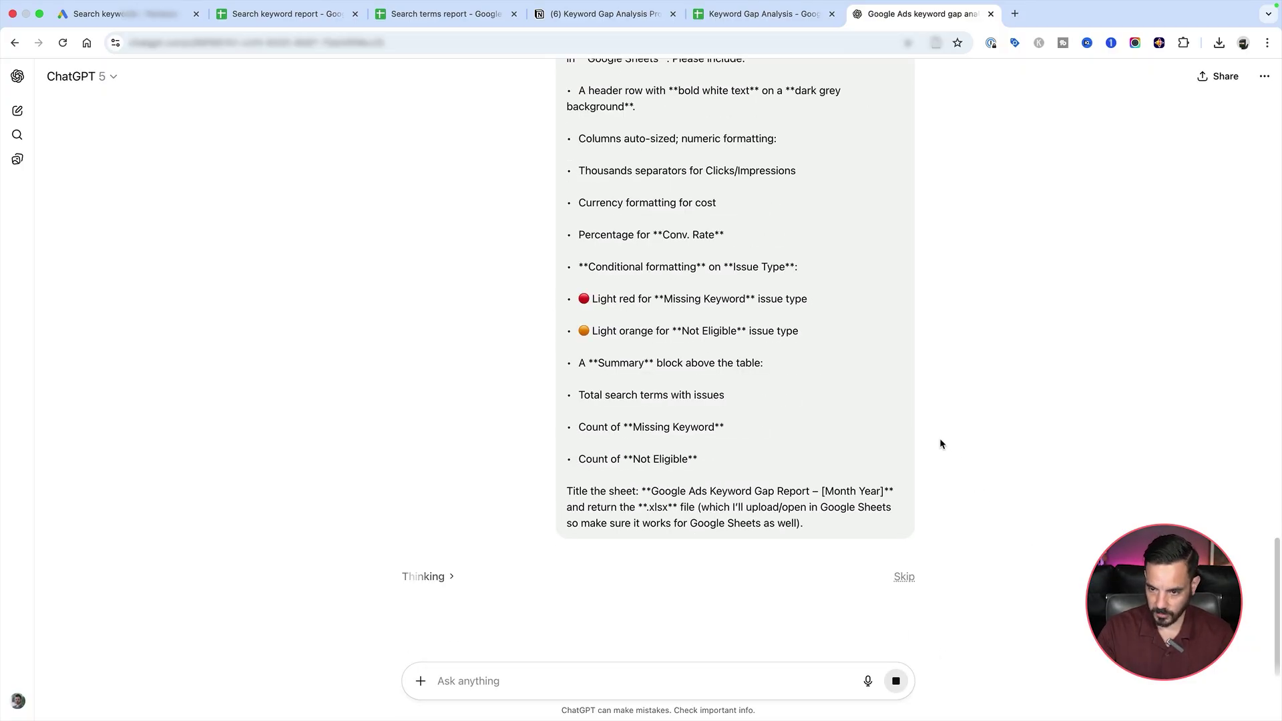
{"action": "left_click", "coordinate": [761, 13]}
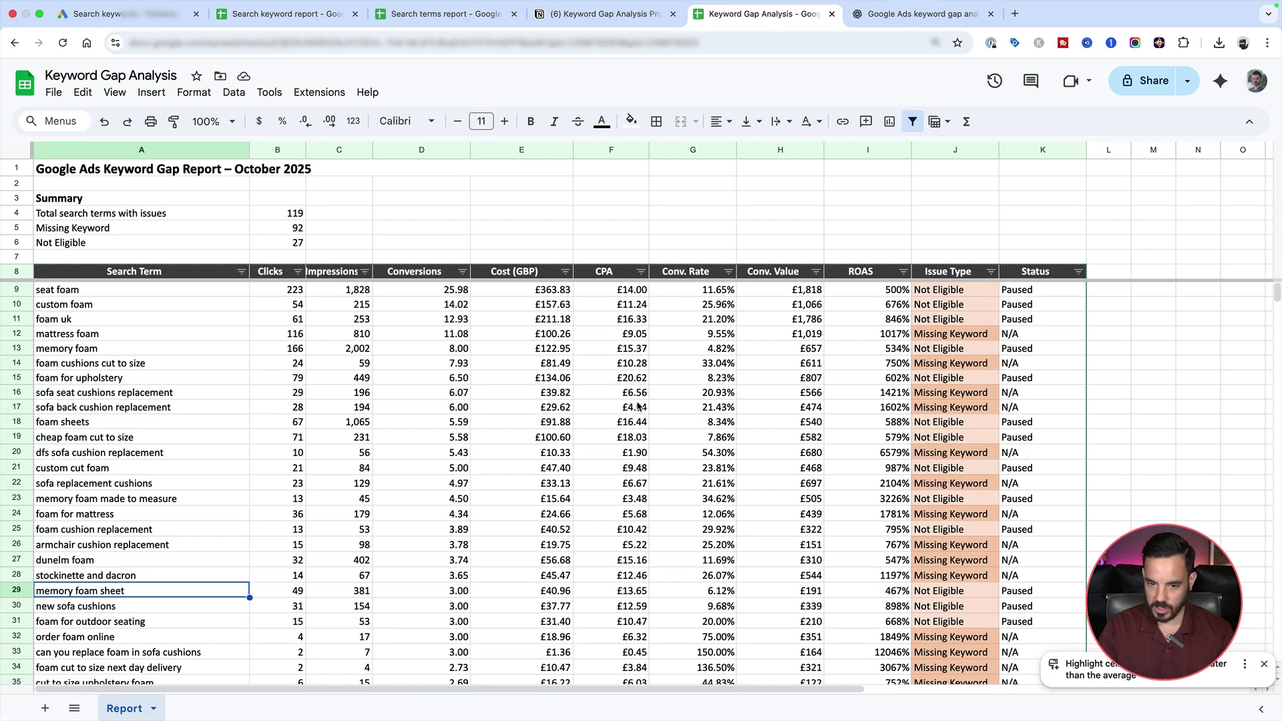
{"action": "left_click", "coordinate": [639, 407]}
{"action": "left_click", "coordinate": [139, 175]}
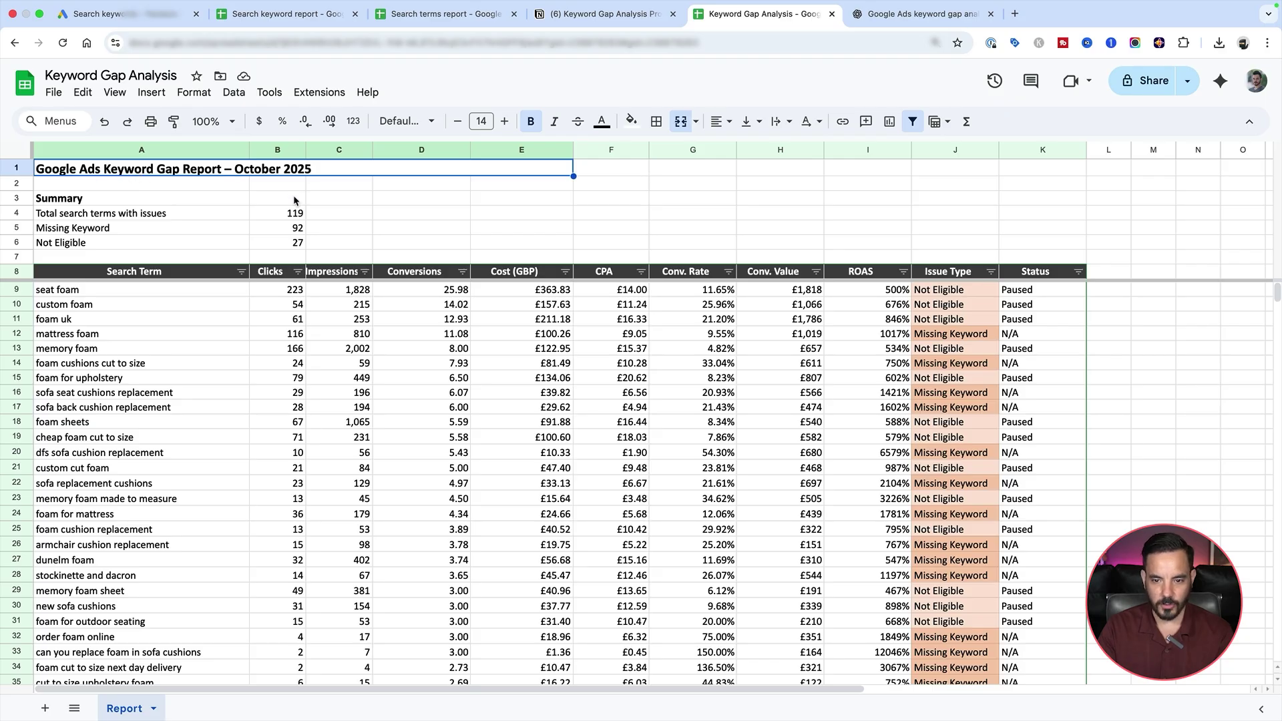
{"action": "left_click_drag", "start_coordinate": [144, 214], "coordinate": [278, 210]}
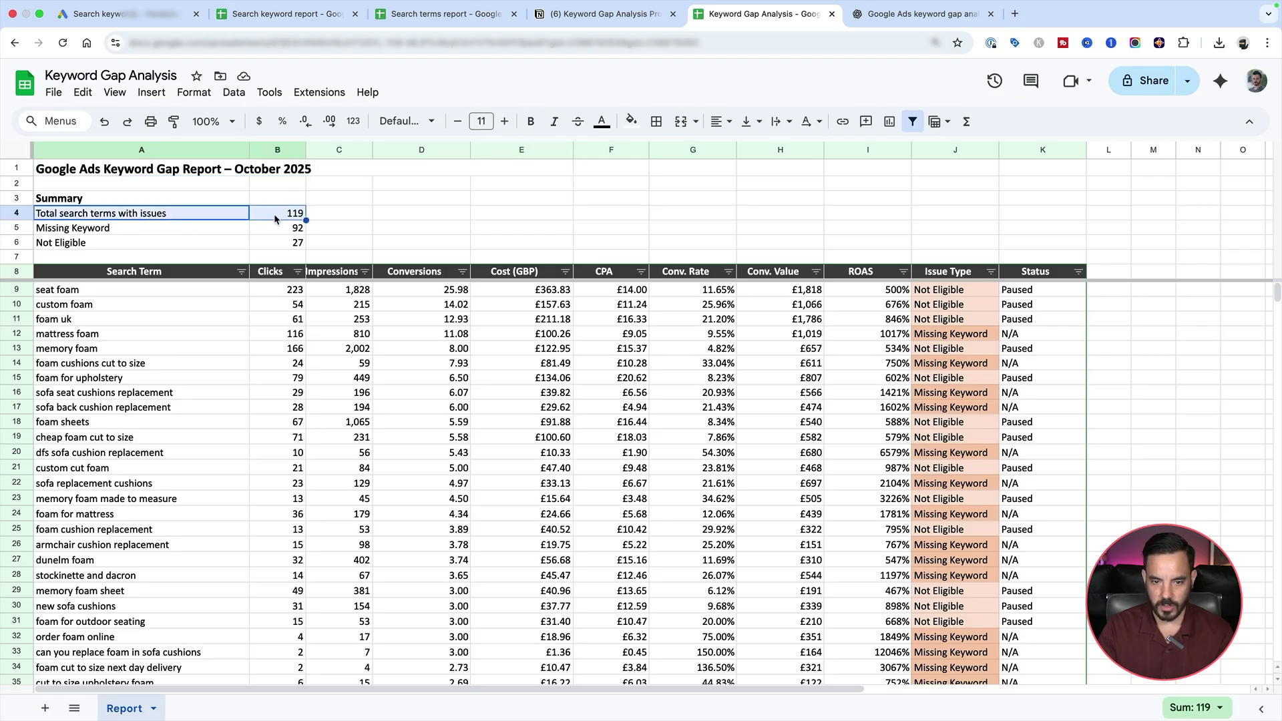
{"action": "left_click", "coordinate": [277, 213]}
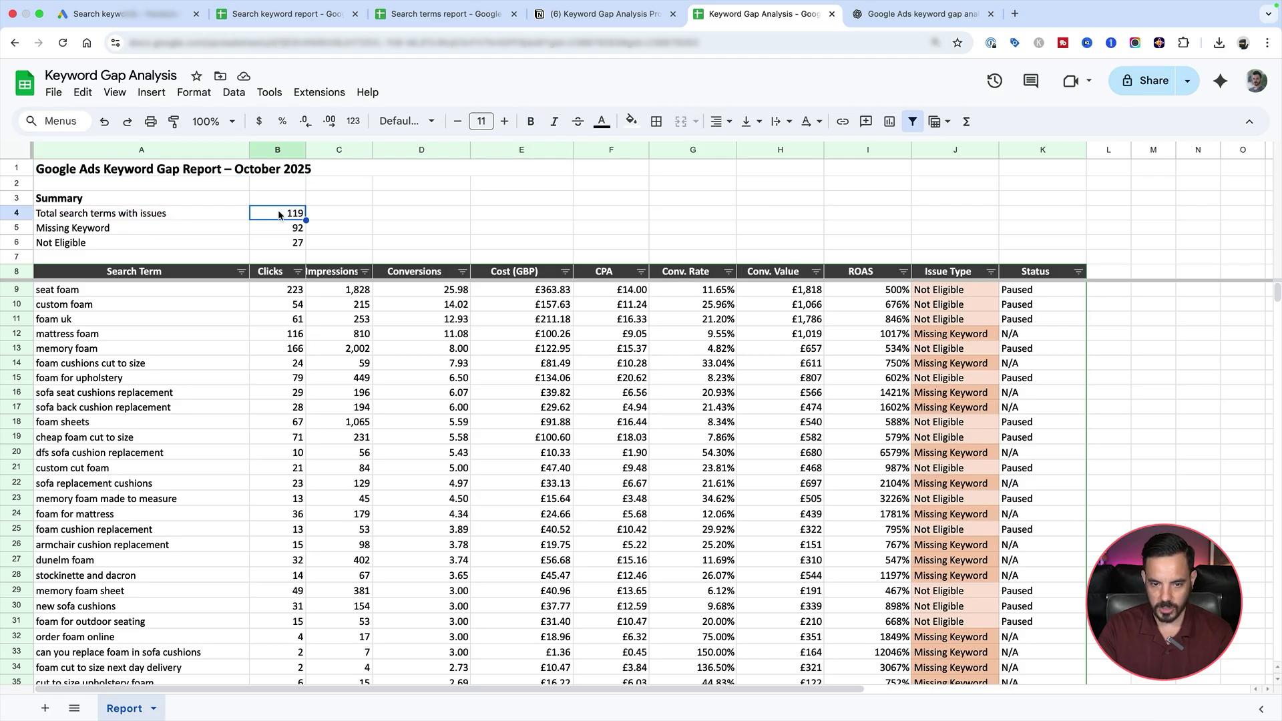
{"action": "left_click_drag", "start_coordinate": [154, 232], "coordinate": [282, 236]}
{"action": "left_click", "coordinate": [166, 247]}
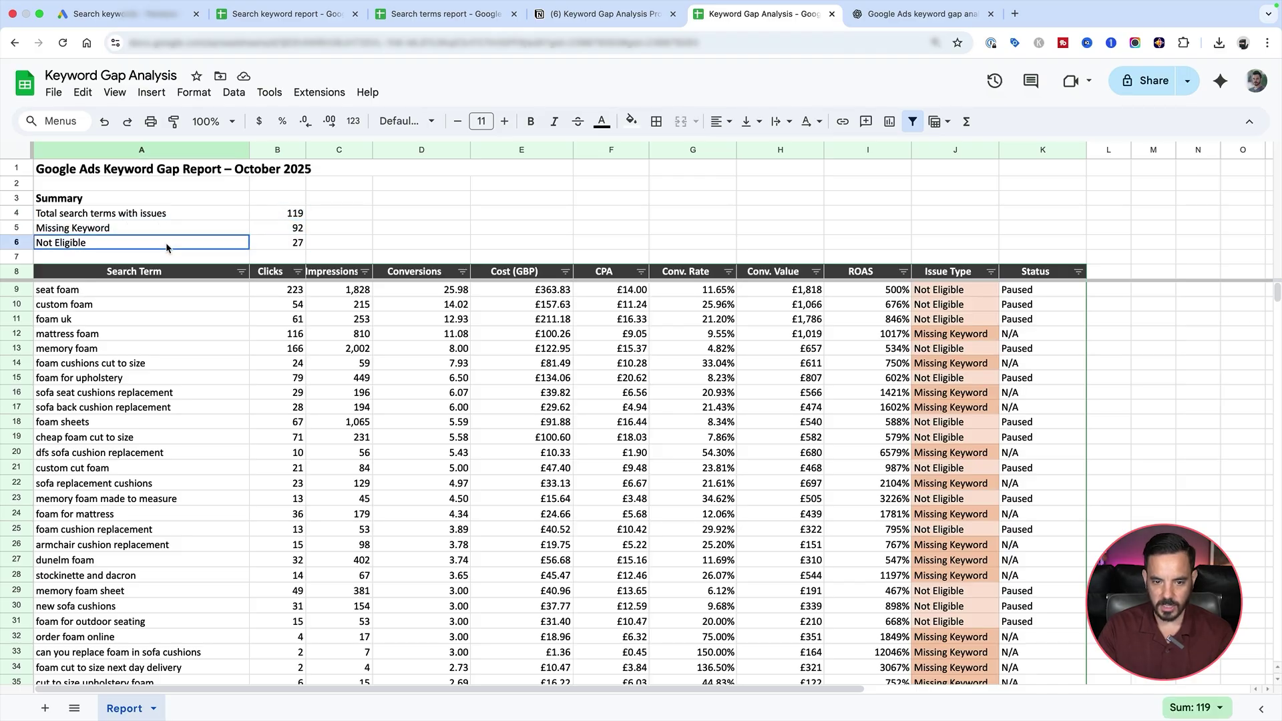
{"action": "left_click", "coordinate": [296, 246]}
{"action": "left_click_drag", "start_coordinate": [180, 232], "coordinate": [274, 234]}
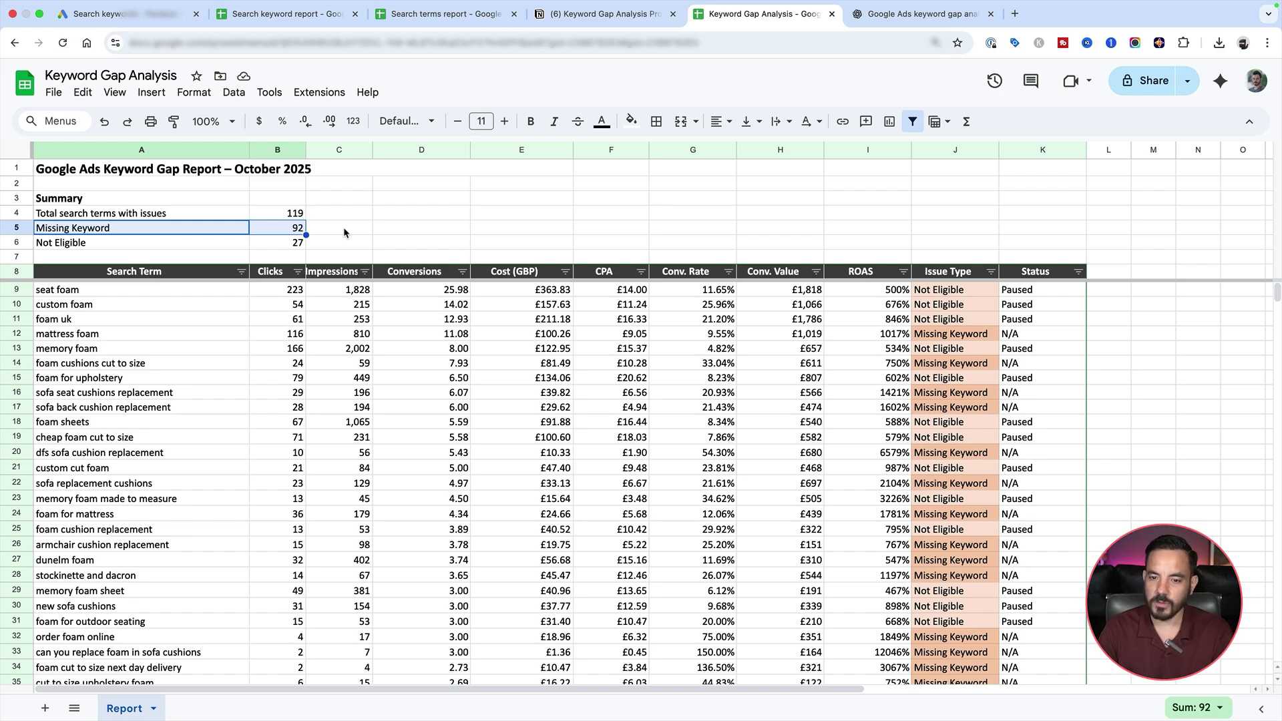
{"action": "left_click_drag", "start_coordinate": [100, 242], "coordinate": [287, 242]}
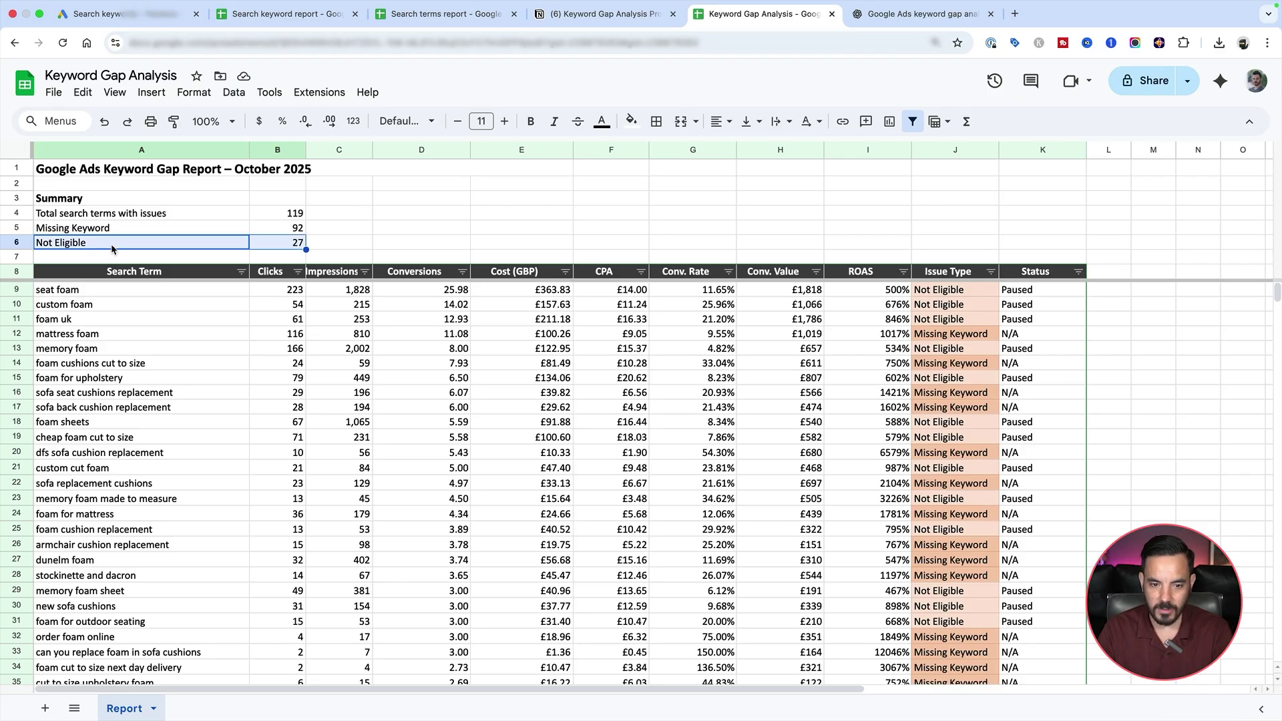
{"action": "left_click", "coordinate": [252, 246]}
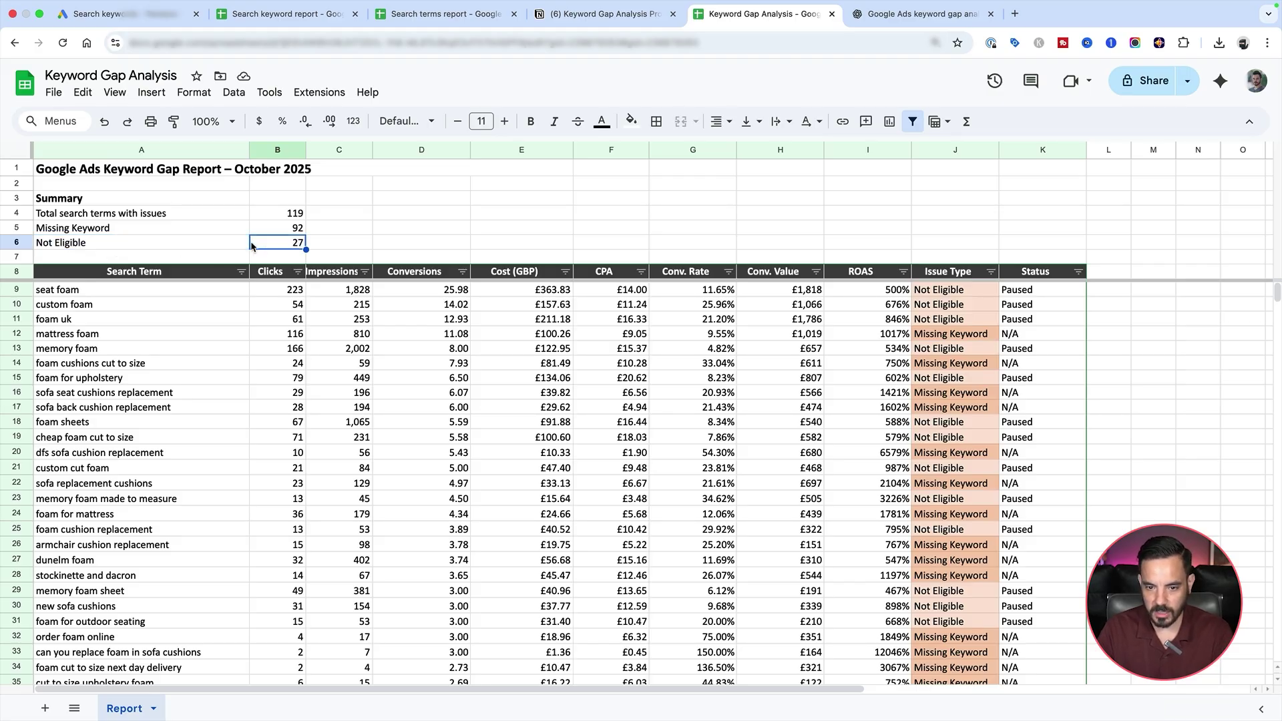
{"action": "key", "text": "shift+Left"}
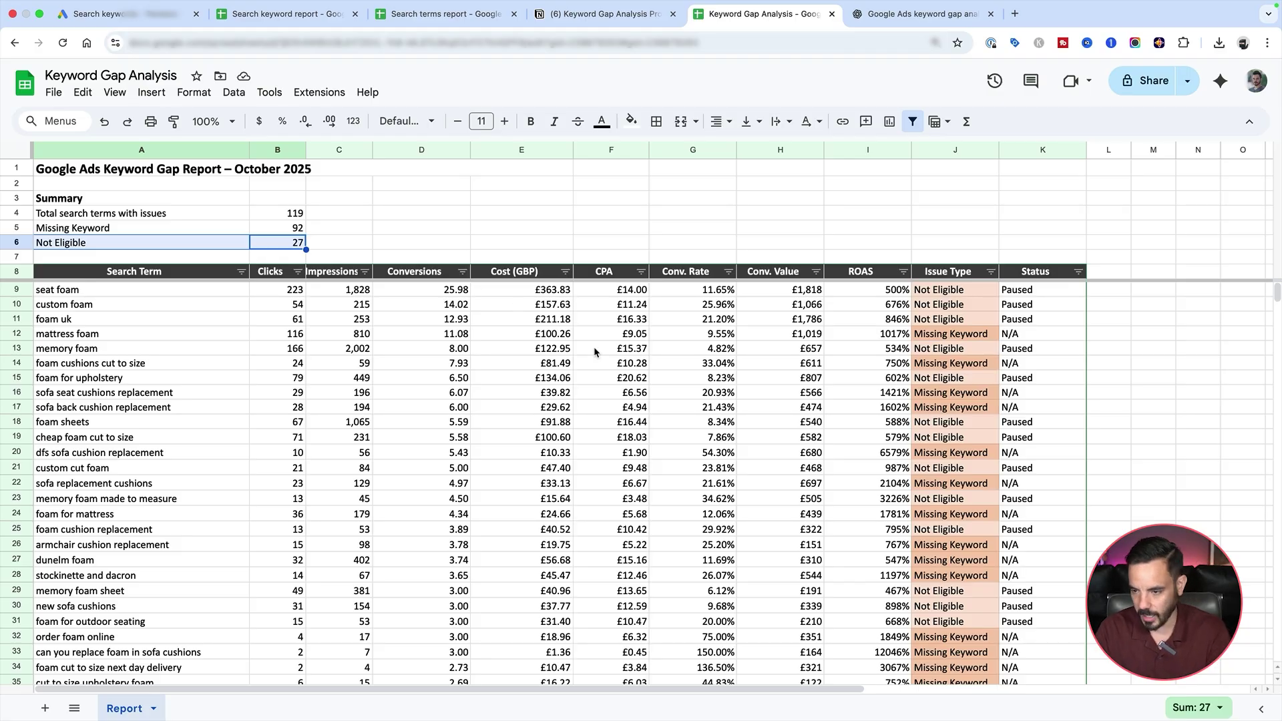
{"action": "left_click", "coordinate": [968, 298]}
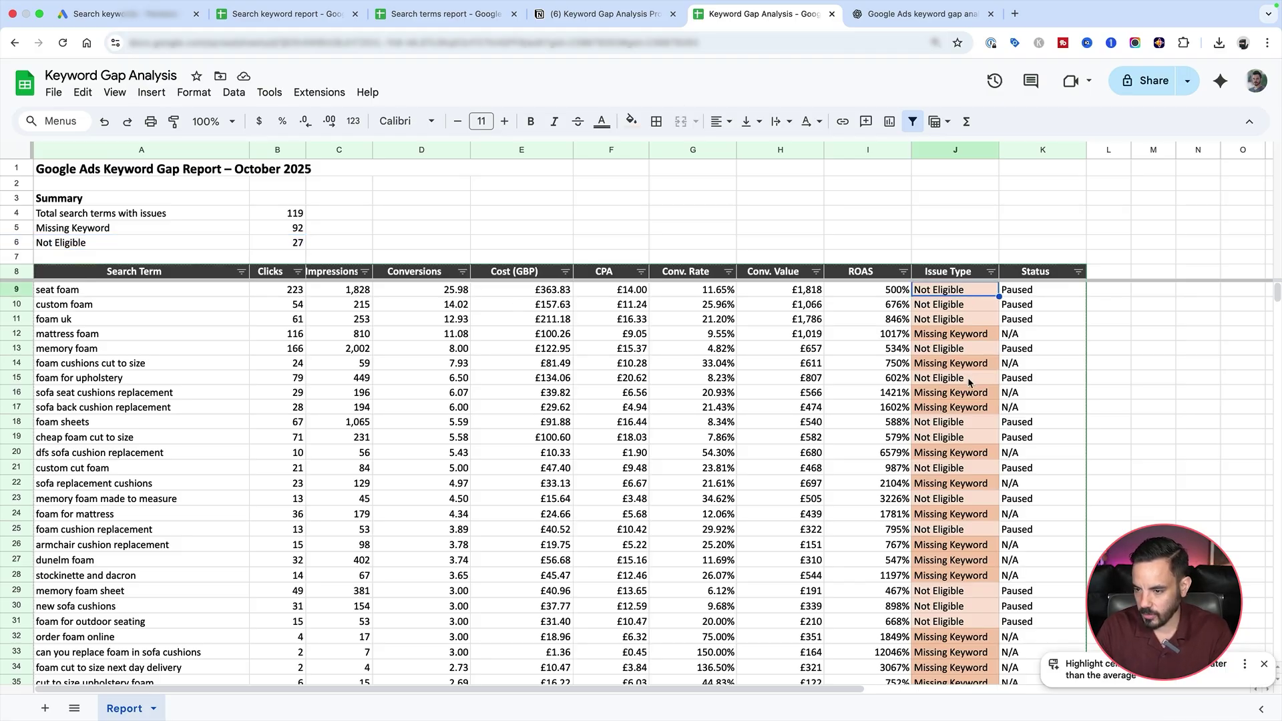
{"action": "left_click", "coordinate": [961, 336]}
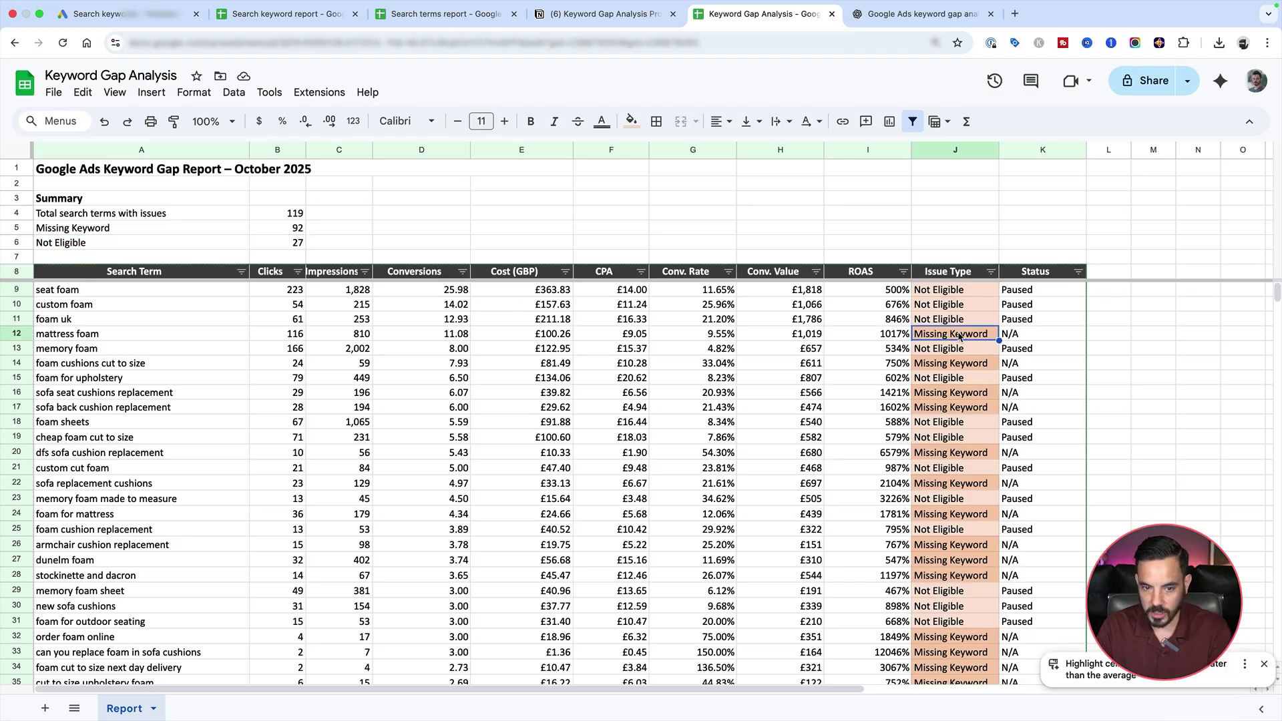
{"action": "left_click", "coordinate": [1006, 336]}
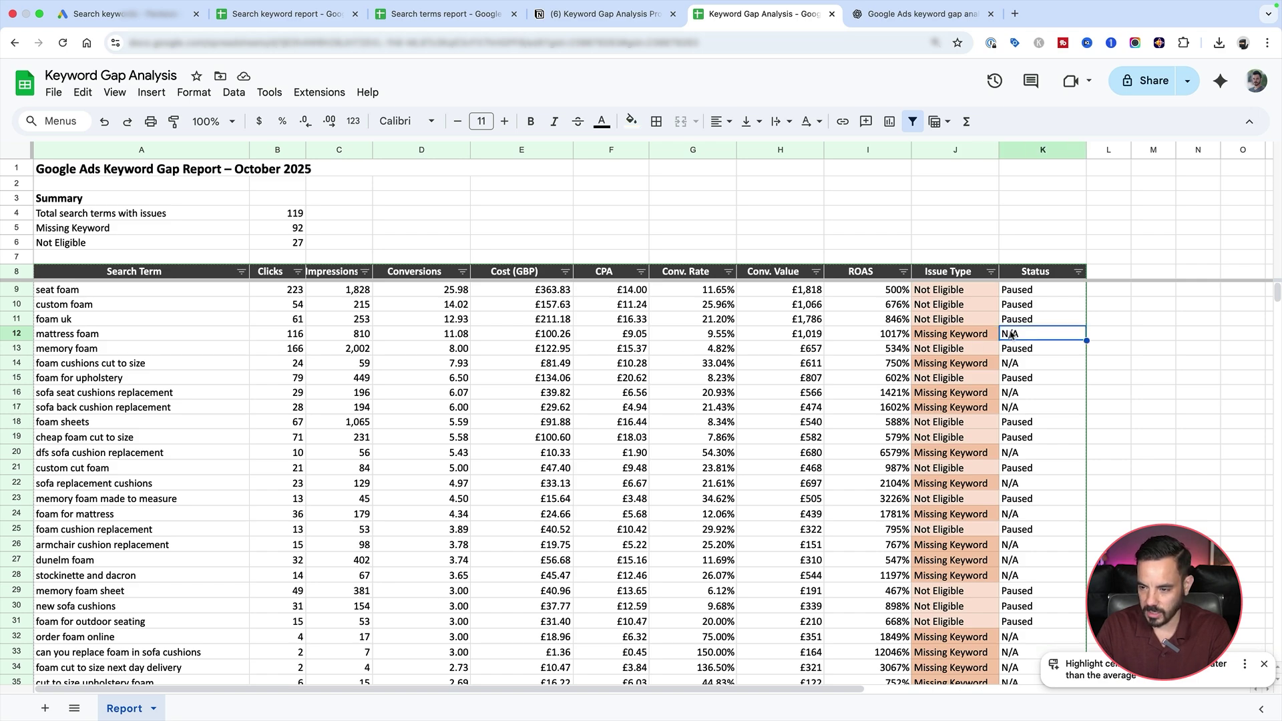
{"action": "left_click", "coordinate": [287, 338], "text": "shift"}
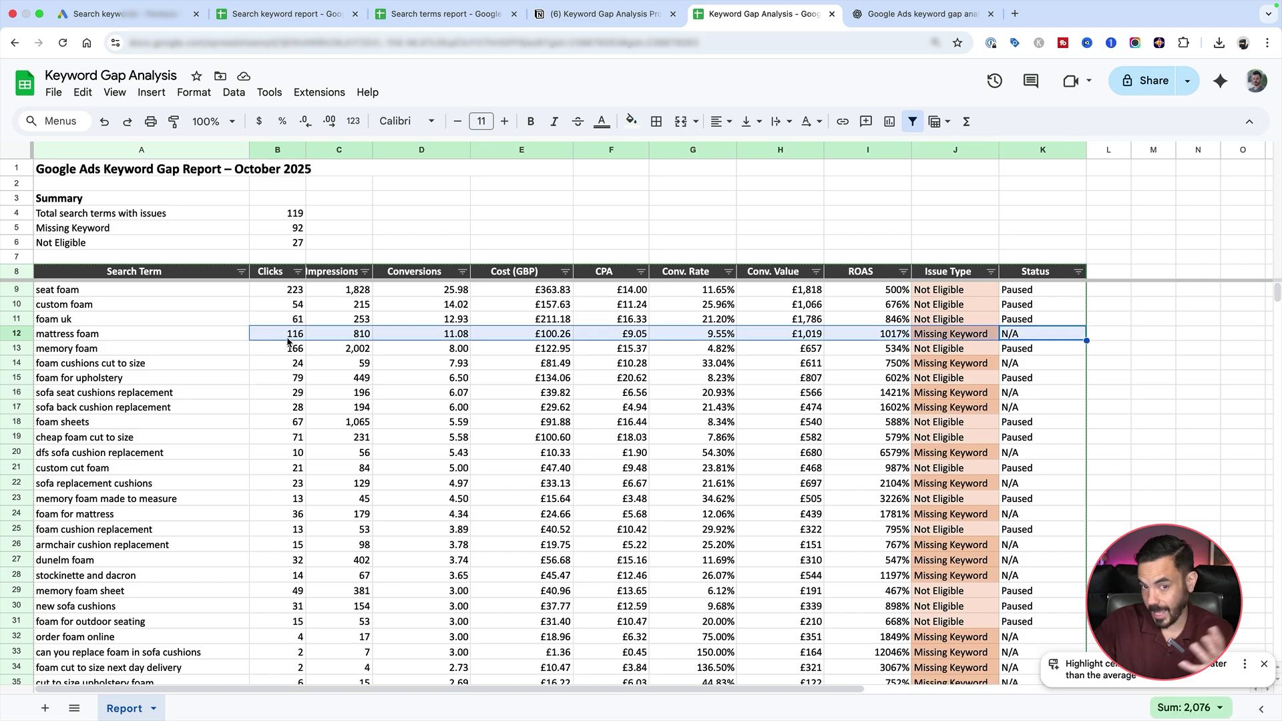
{"action": "left_click_drag", "start_coordinate": [945, 294], "coordinate": [954, 323]}
{"action": "left_click", "coordinate": [1033, 292]}
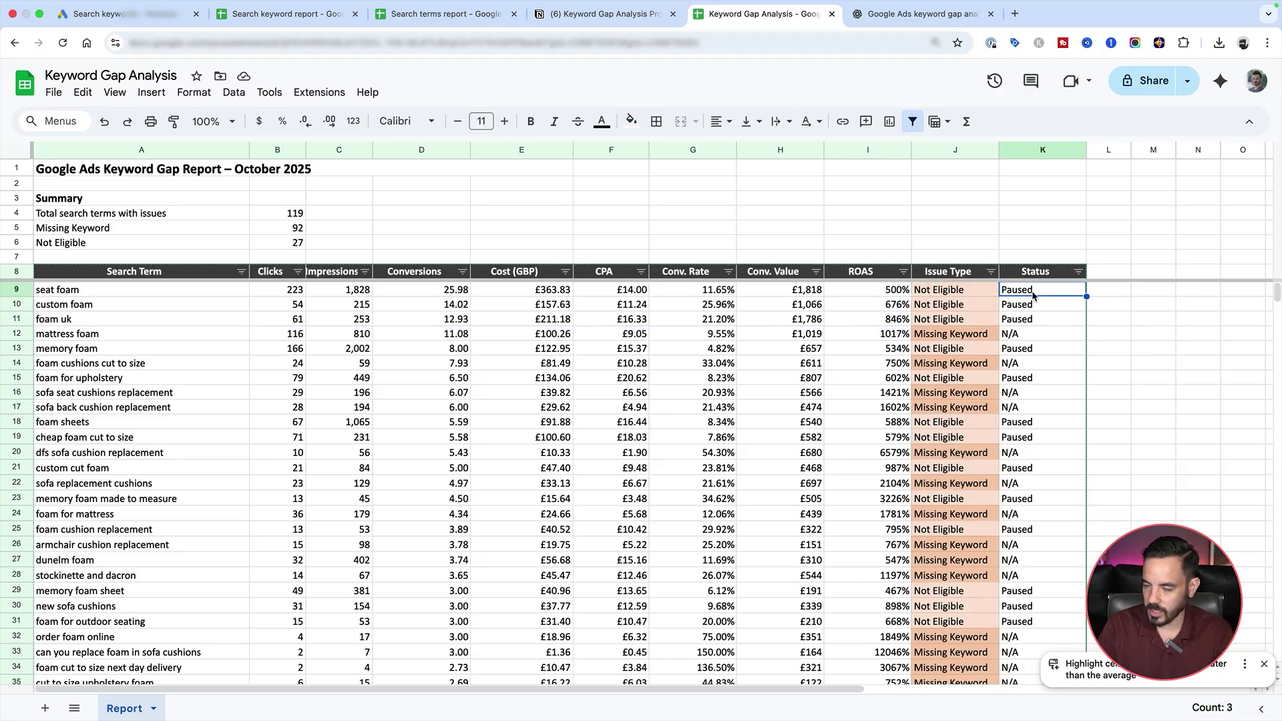
{"action": "left_click", "coordinate": [1033, 320], "text": "shift"}
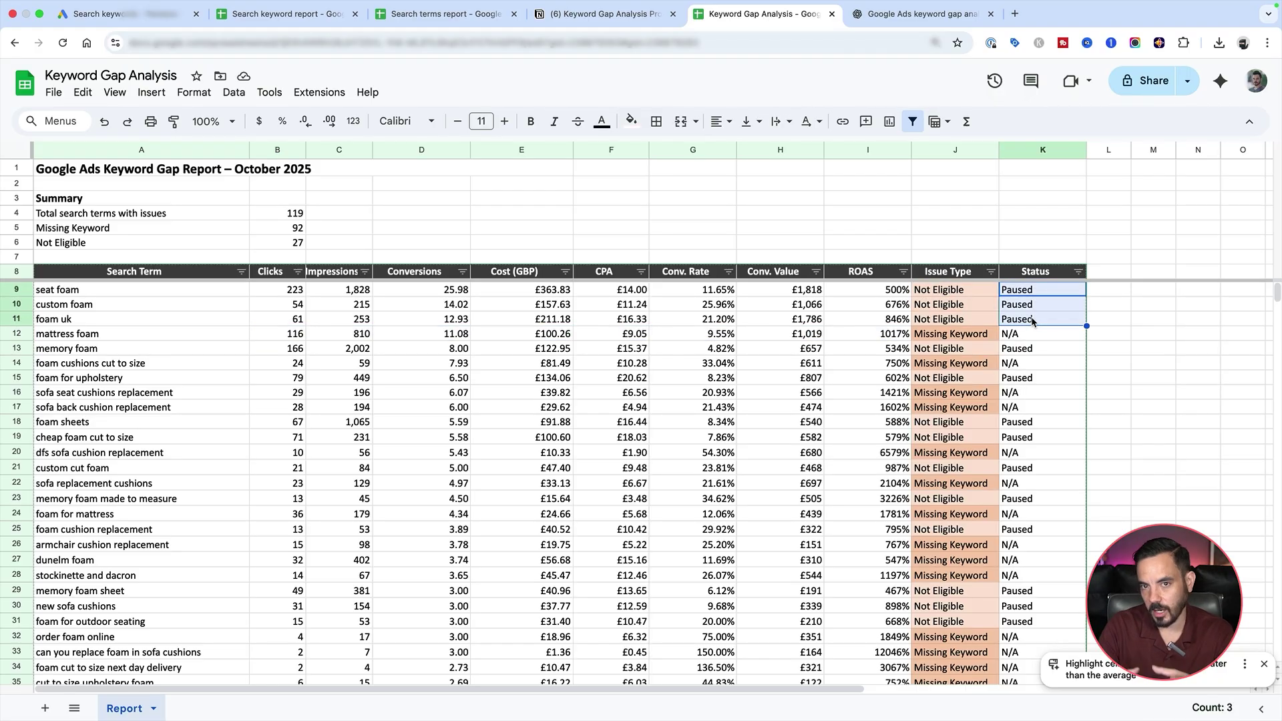